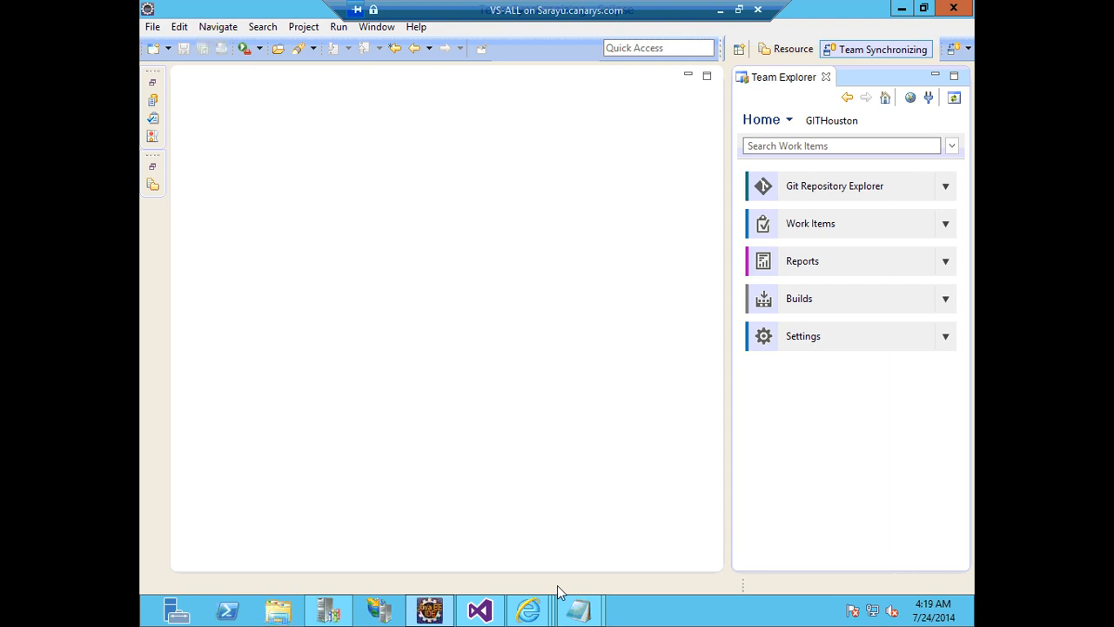
Clear the desktop by minimizing the Eclipse, browser and Notepad windows, and refresh it.
click(900, 9)
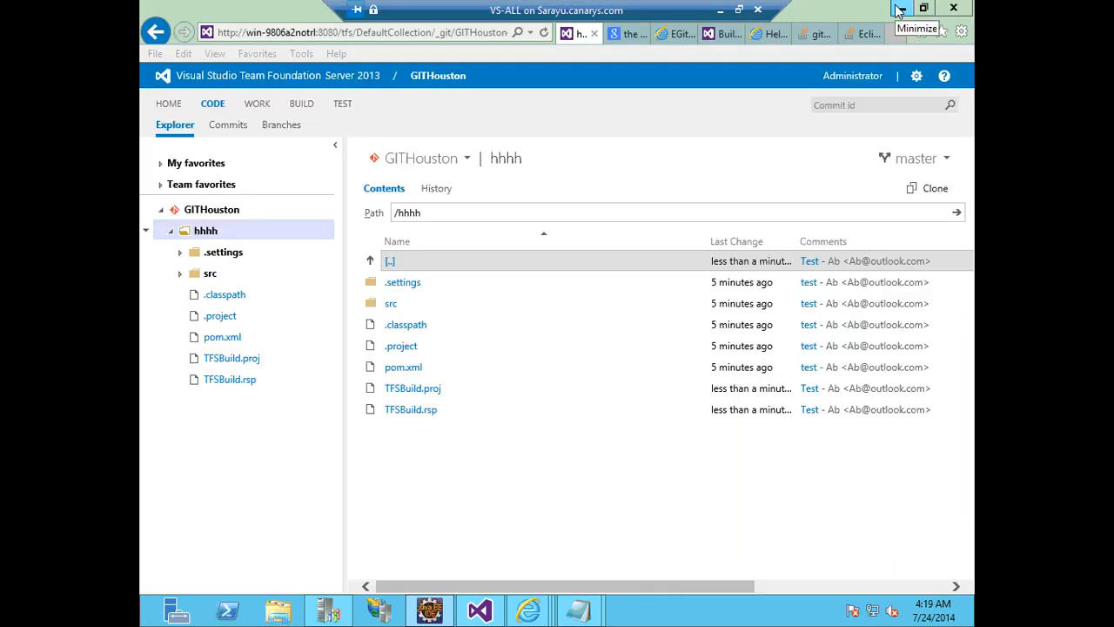
click(901, 9)
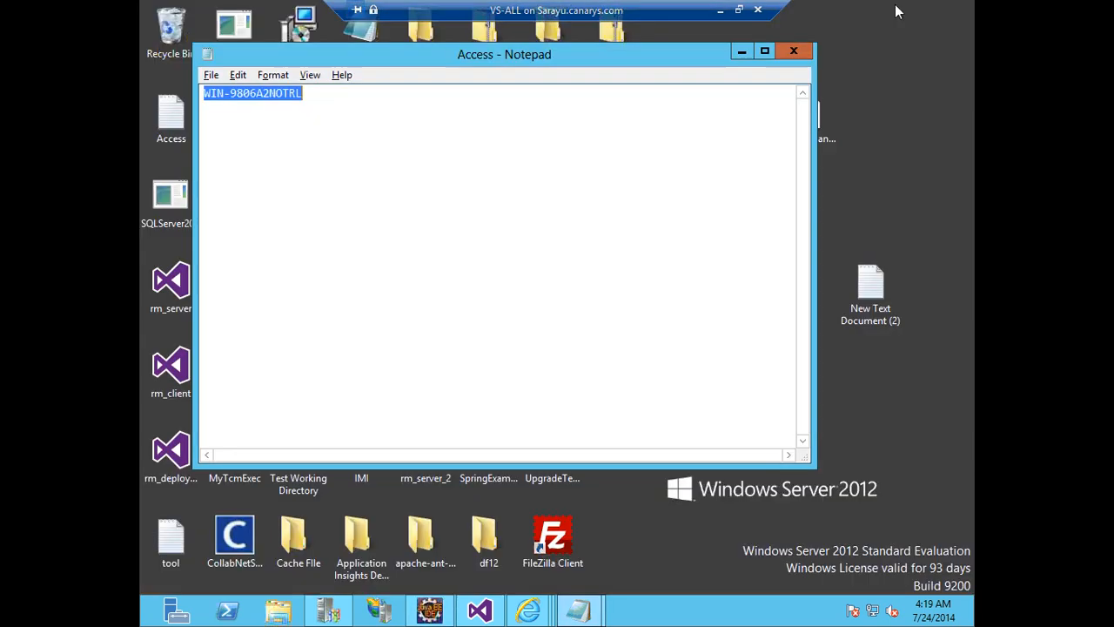
click(805, 50)
click(744, 52)
right_click(706, 128)
click(737, 177)
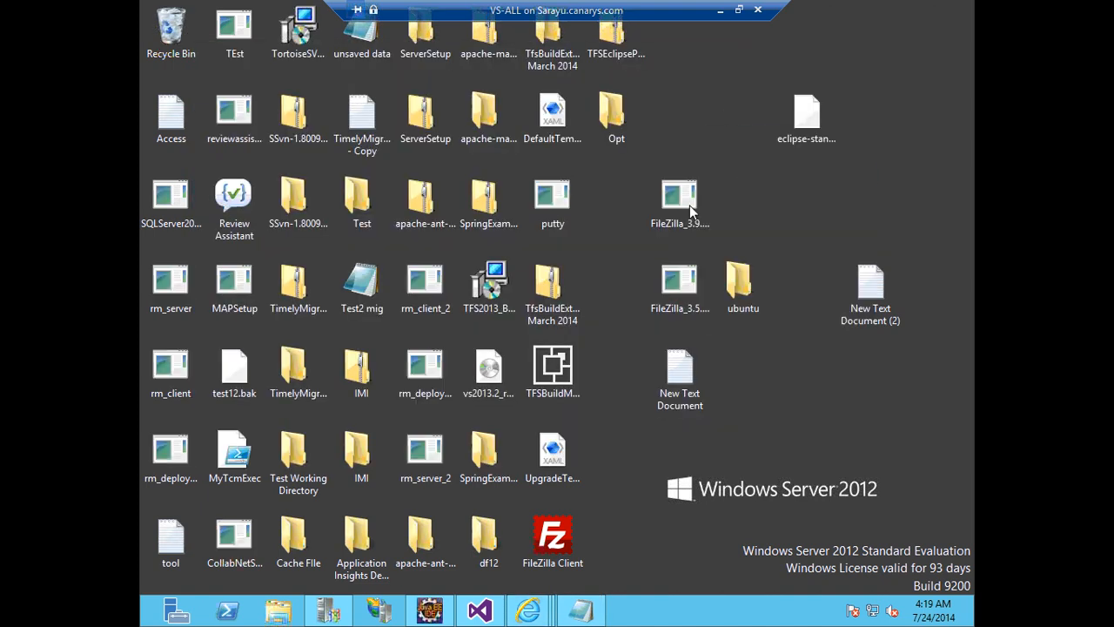
Switch to Visual Studio and start a new team project named GIT_DemoMaven.
click(480, 610)
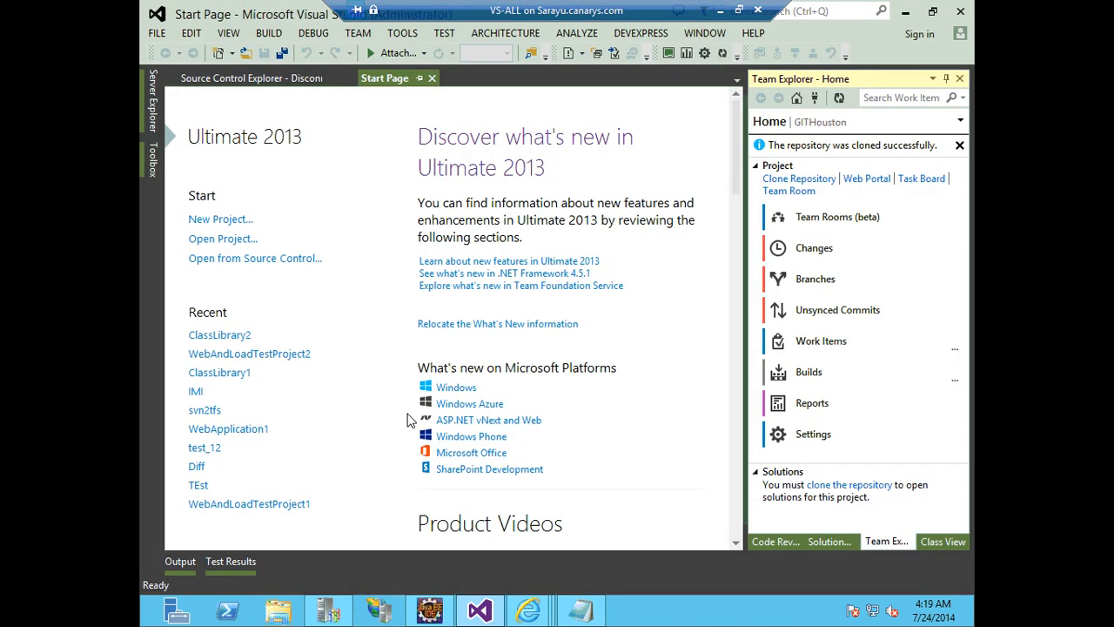
click(786, 127)
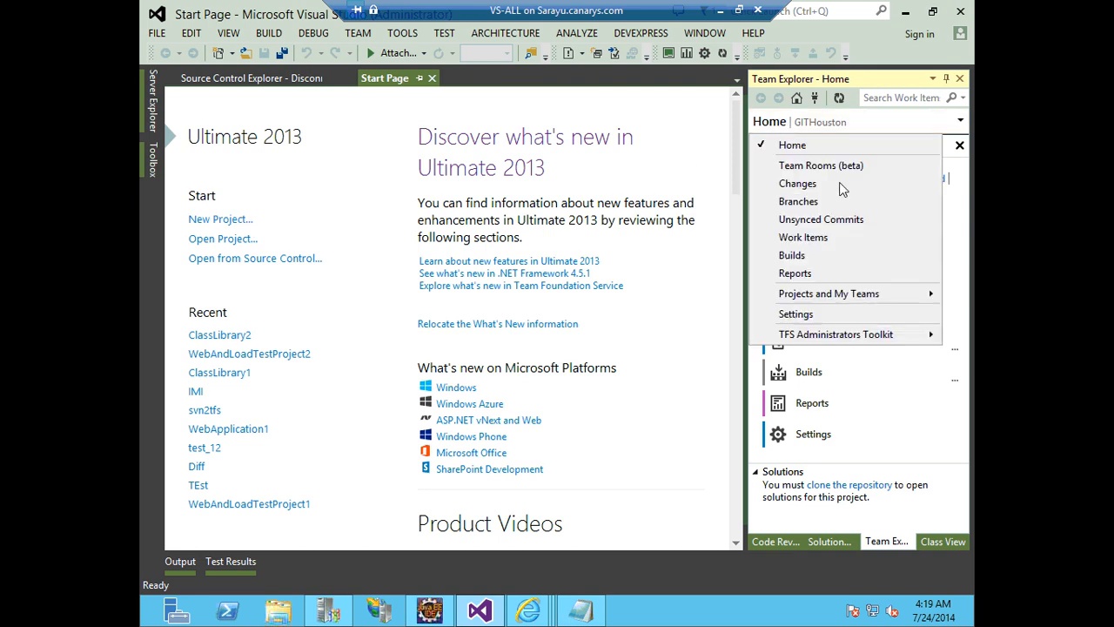
mouse_move(807, 299)
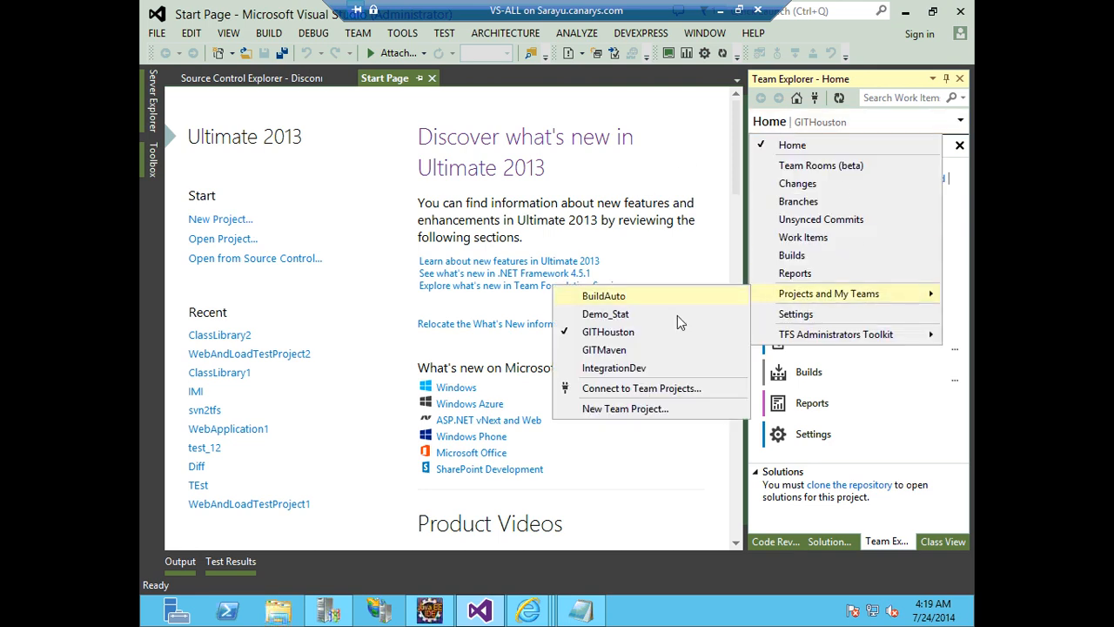
click(633, 411)
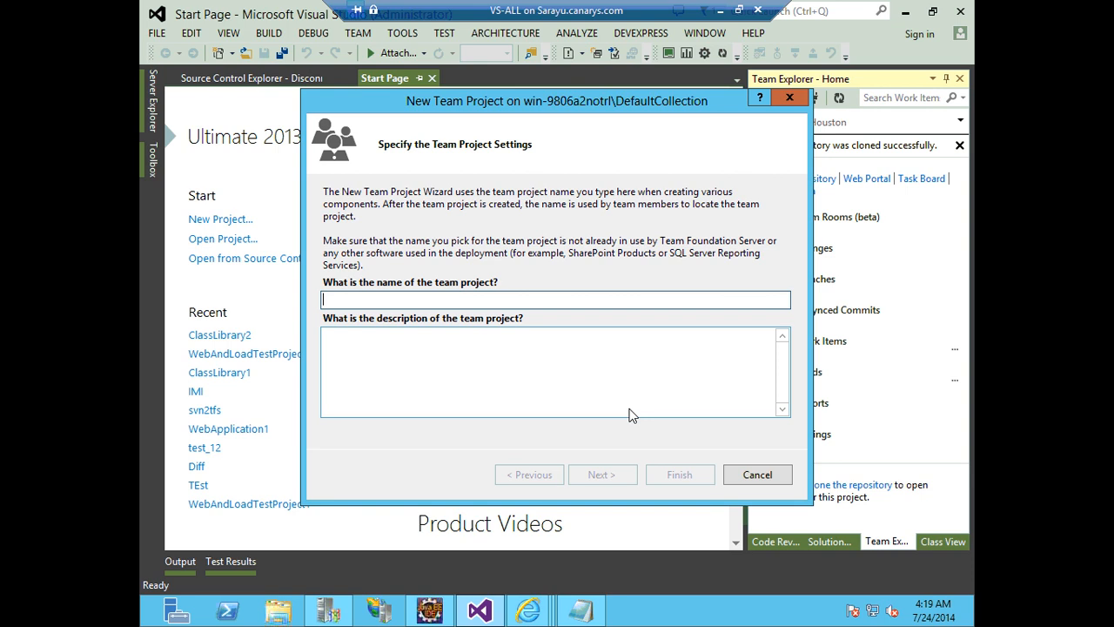
text(GIT_D)
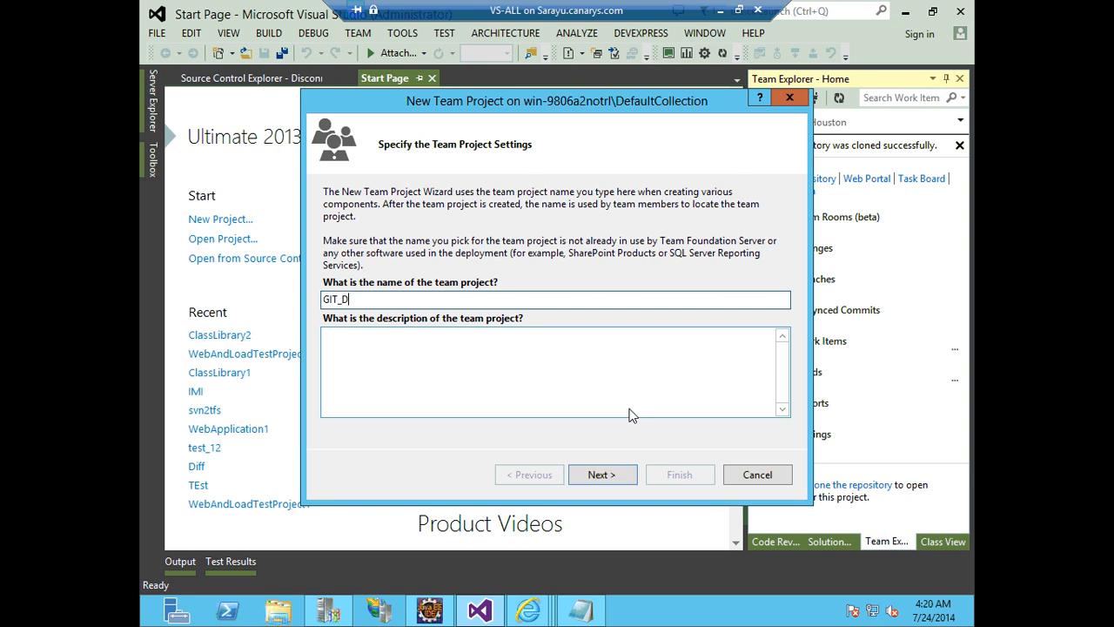
text(emoMaven)
click(615, 474)
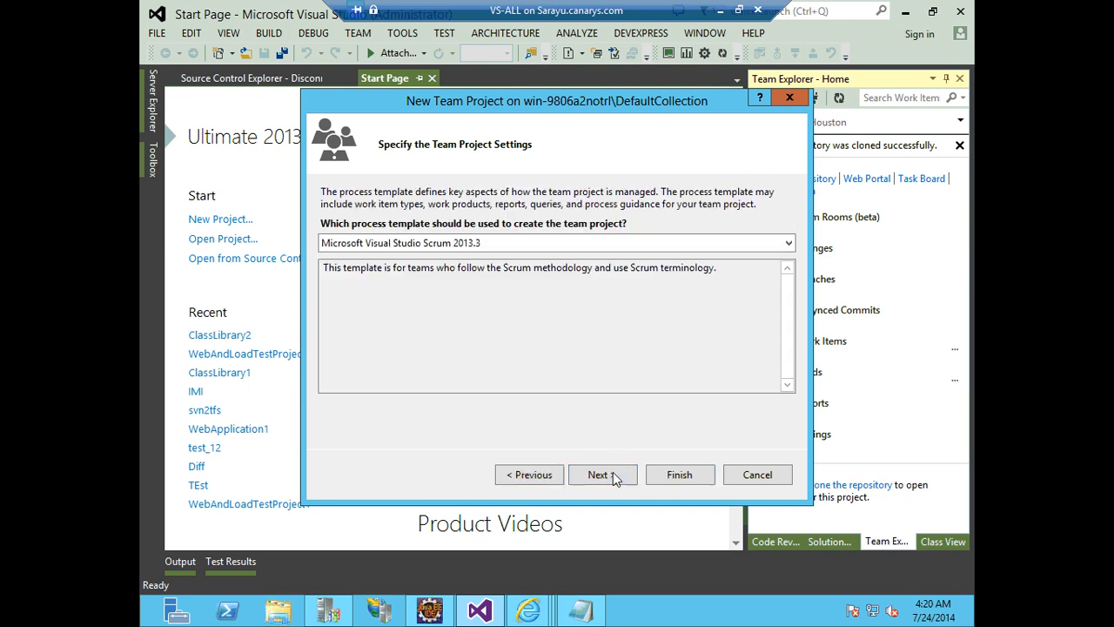
Keep the Microsoft Visual Studio Scrum 2013.3 template, choose Git as version control, create the team project and close the wizard.
click(615, 474)
click(365, 212)
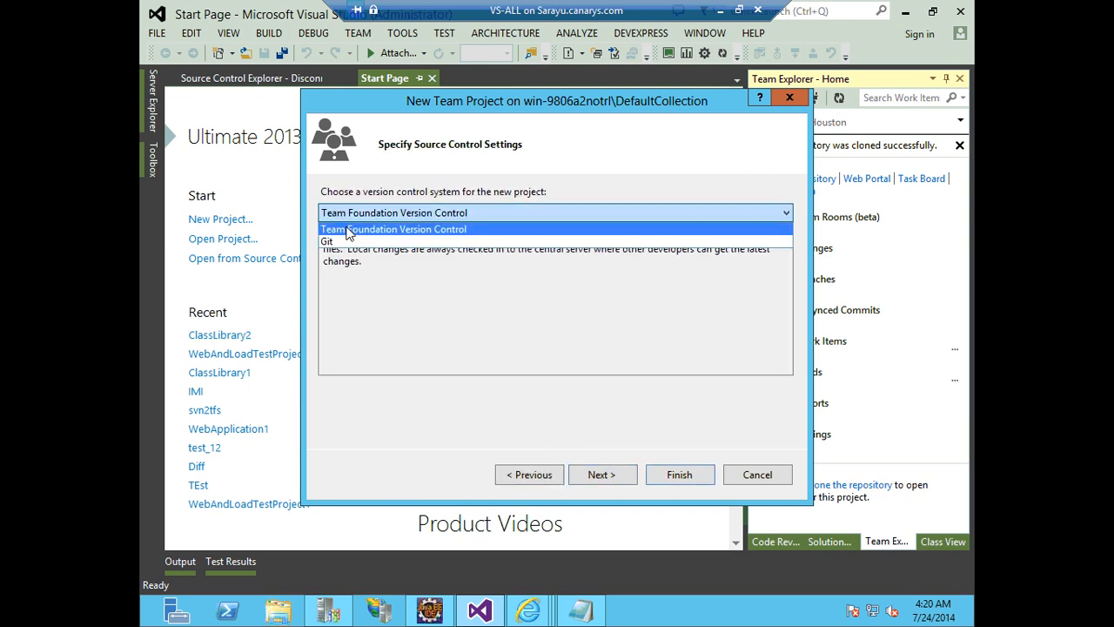
click(363, 243)
click(600, 478)
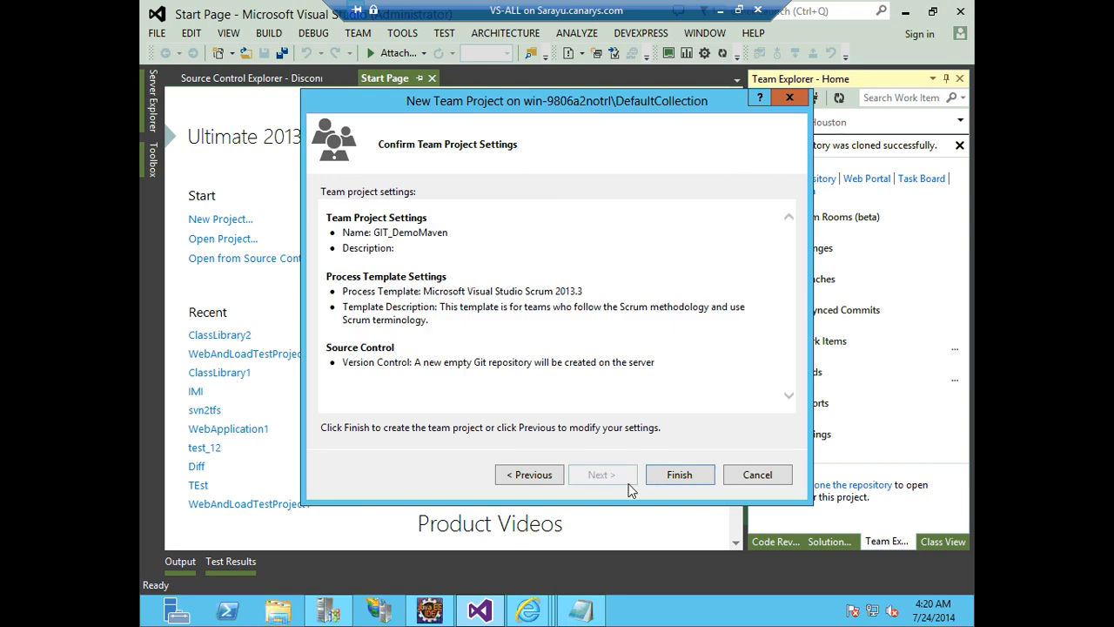
click(659, 485)
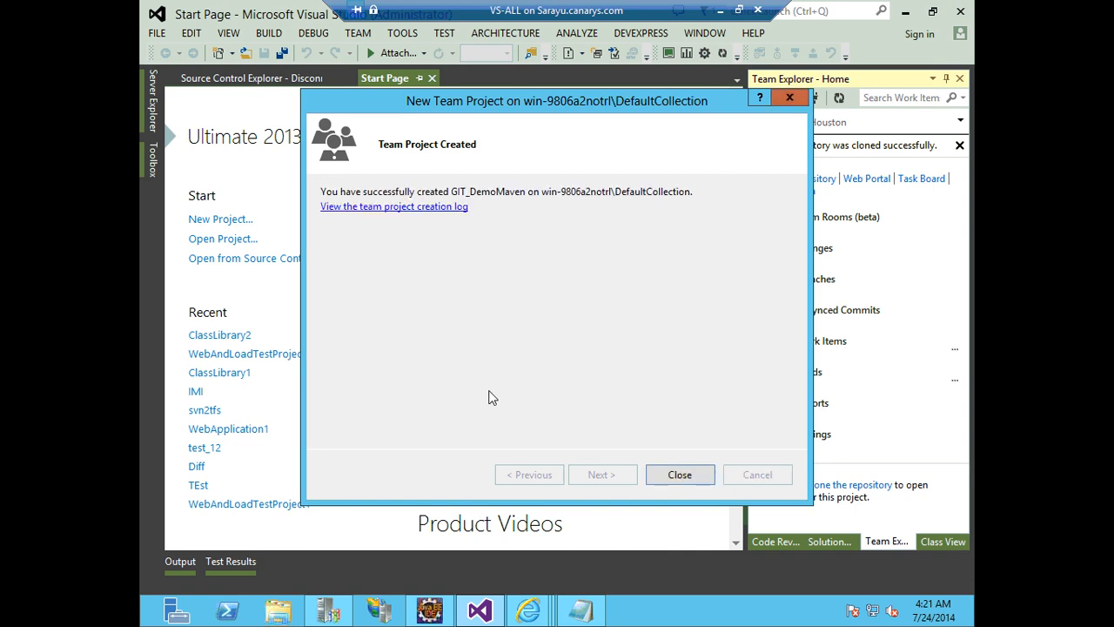
click(683, 475)
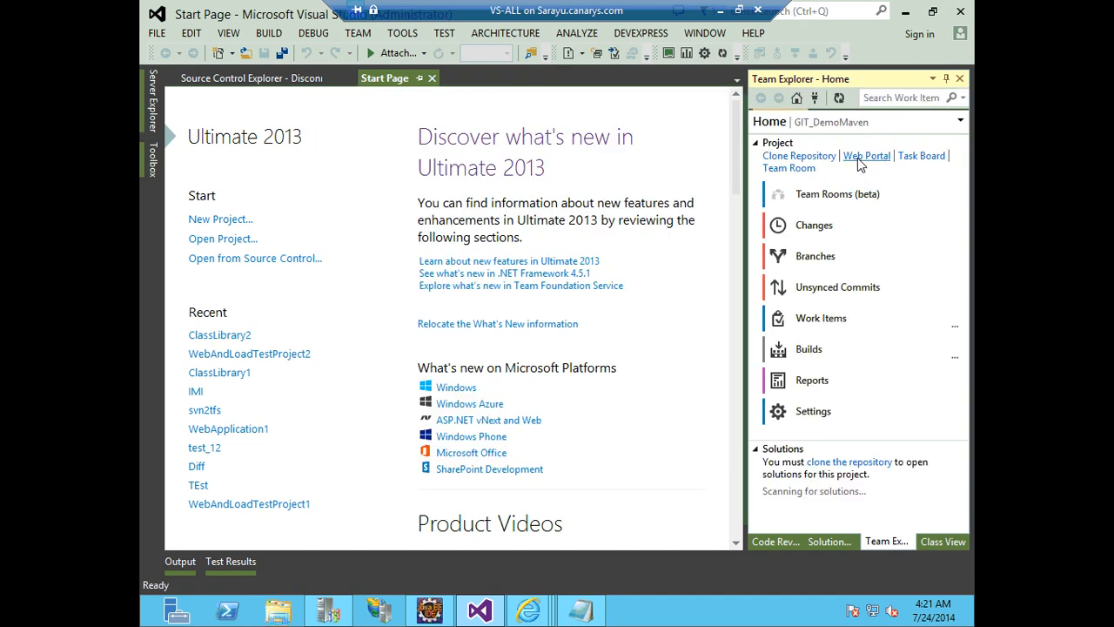
Begin cloning the GIT_DemoMaven repository and copy the folder name GIT_DemoMaven from the local path.
click(812, 160)
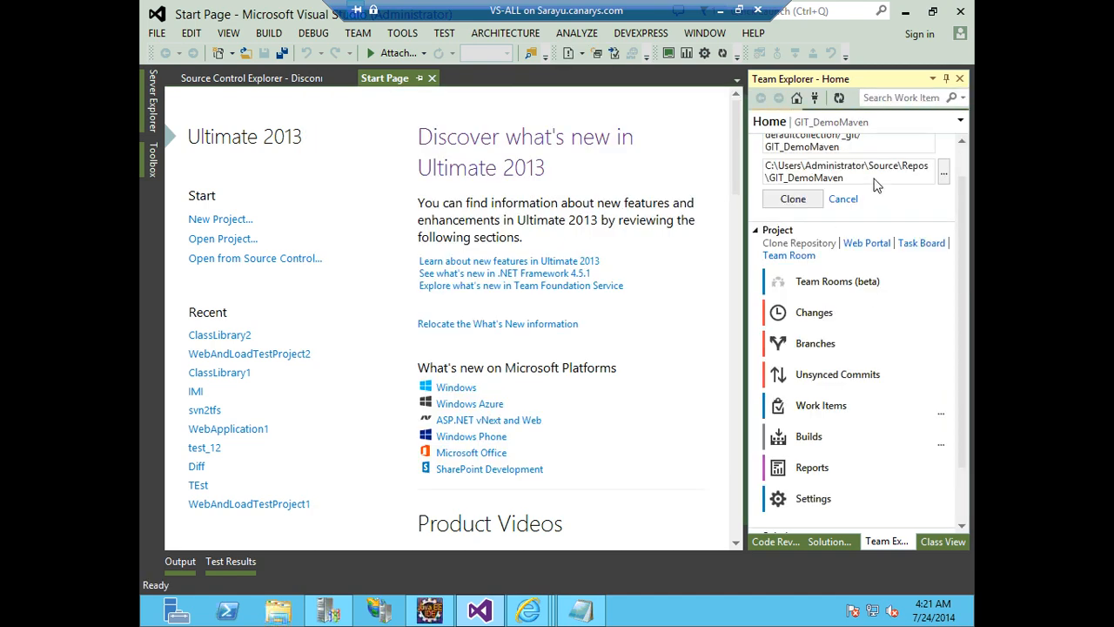
drag(863, 183, 771, 190)
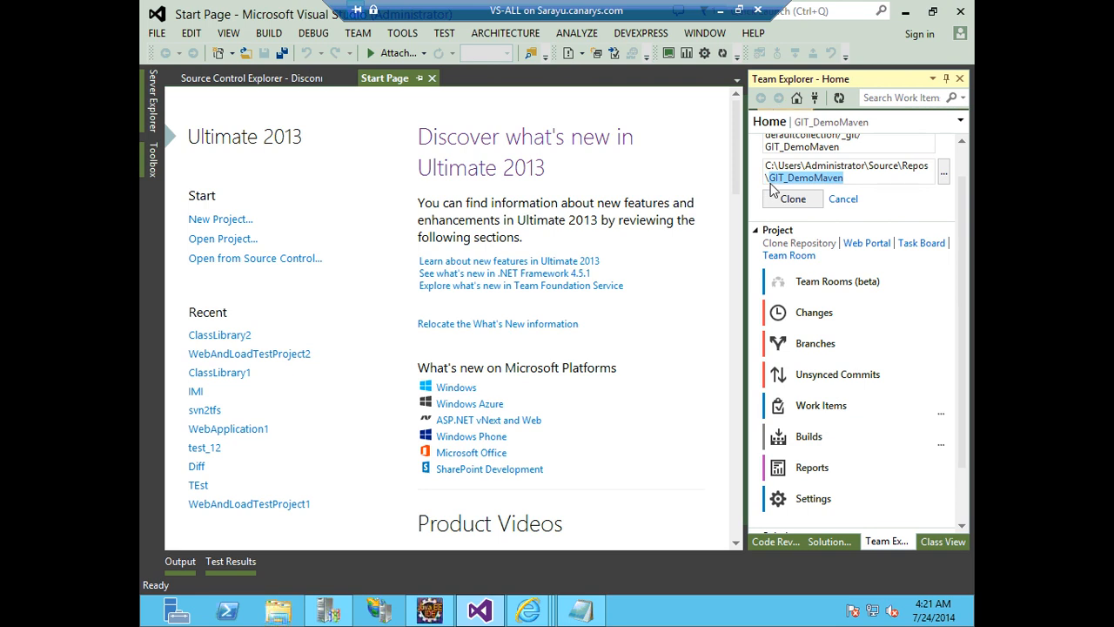
click(795, 198)
right_click(779, 179)
click(797, 189)
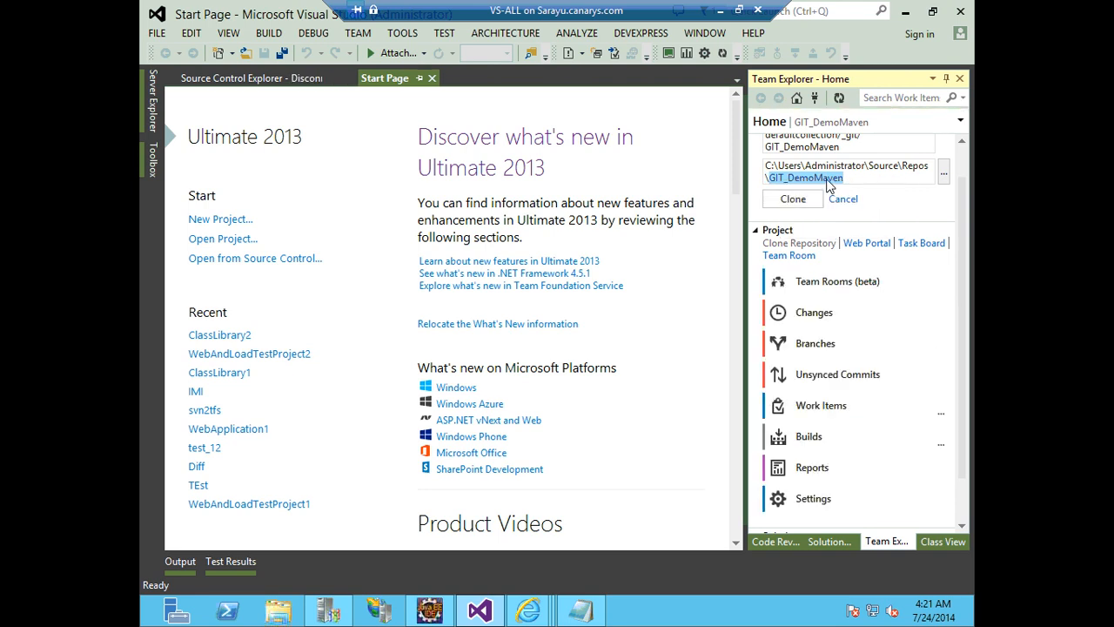
Set the local clone path to C:\GIT_DemoMaven\, clone the repository and dismiss the notification.
key(BackSpace)
key(BackSpace)
key(BackSpace)
key(BackSpace)
key(BackSpace)
key(BackSpace)
key(BackSpace)
key(BackSpace)
key(BackSpace)
key(BackSpace)
key(BackSpace)
key(BackSpace)
key(BackSpace)
key(BackSpace)
key(BackSpace)
key(BackSpace)
key(BackSpace)
key(BackSpace)
key(BackSpace)
key(BackSpace)
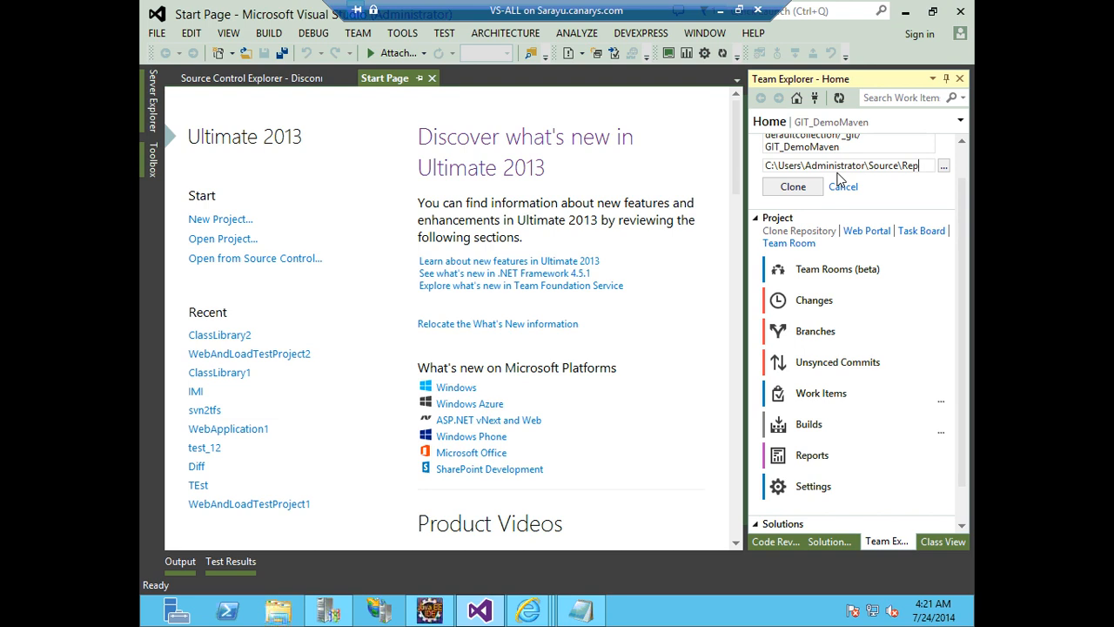
key(BackSpace)
key(BackSpace)
key(BackSpace)
key(BackSpace)
text(GIT_DemoMaven\)
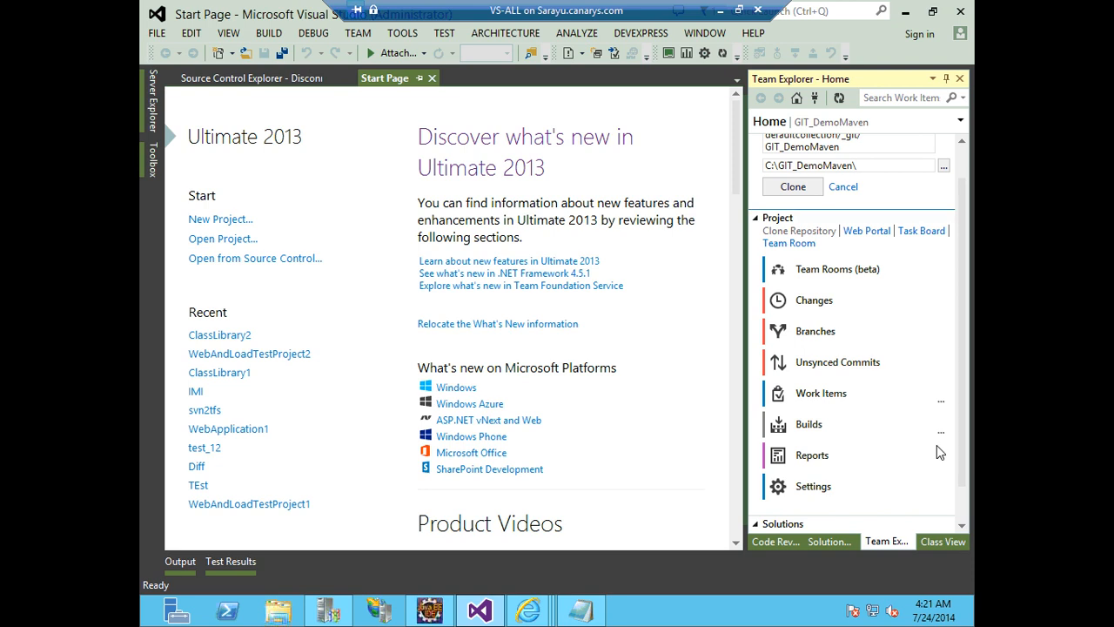
click(773, 186)
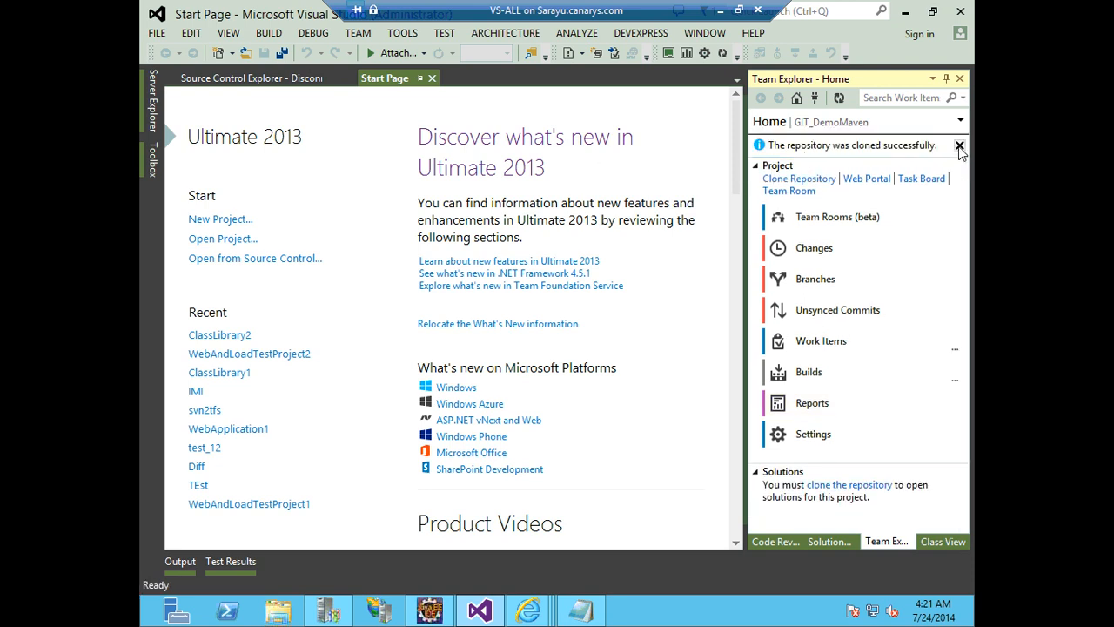
click(960, 145)
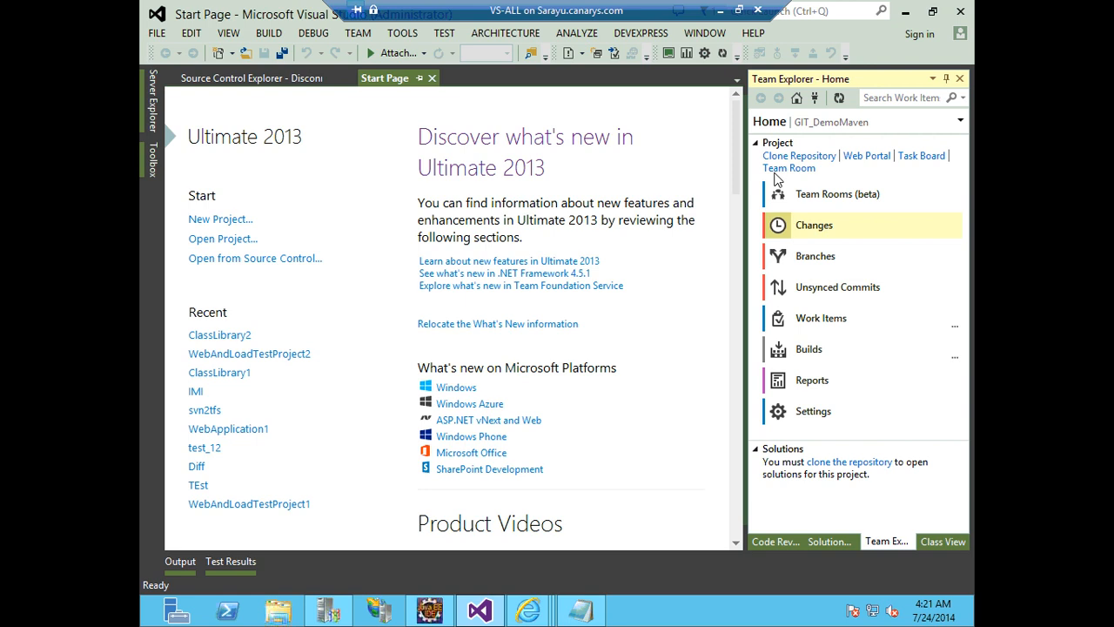
Switch to Eclipse and show the Project Explorer view.
click(430, 610)
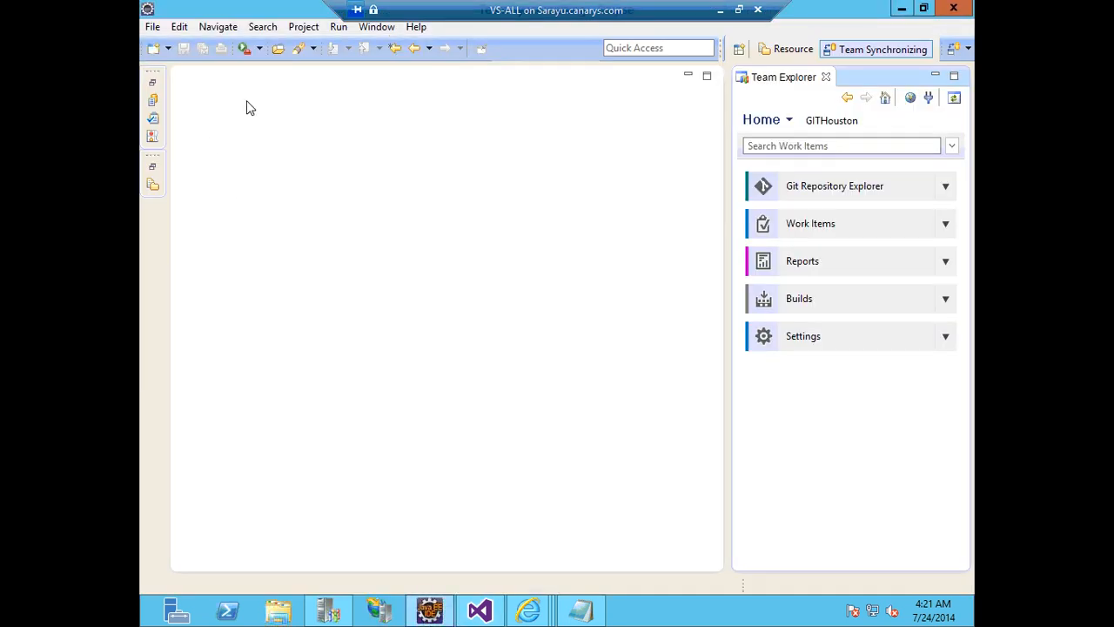
click(376, 27)
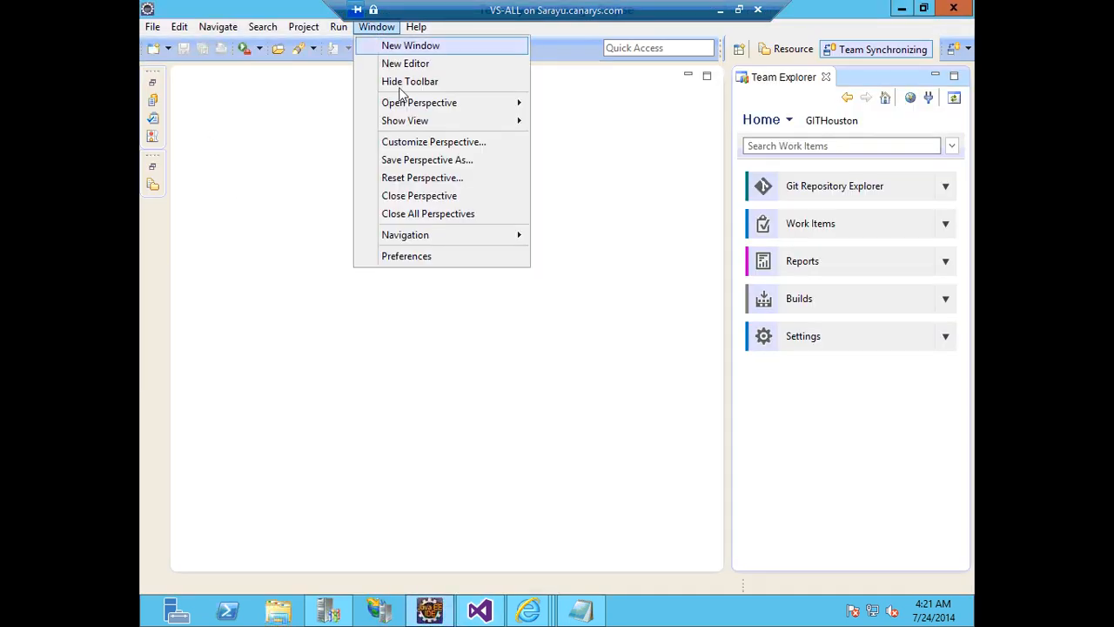
mouse_move(480, 120)
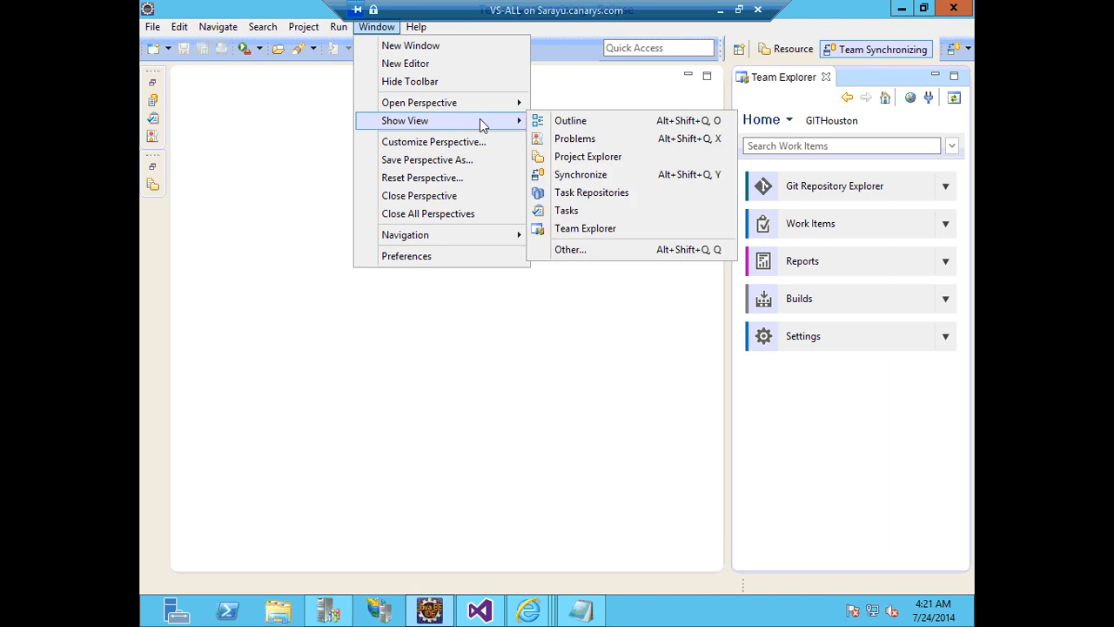
click(560, 155)
click(185, 126)
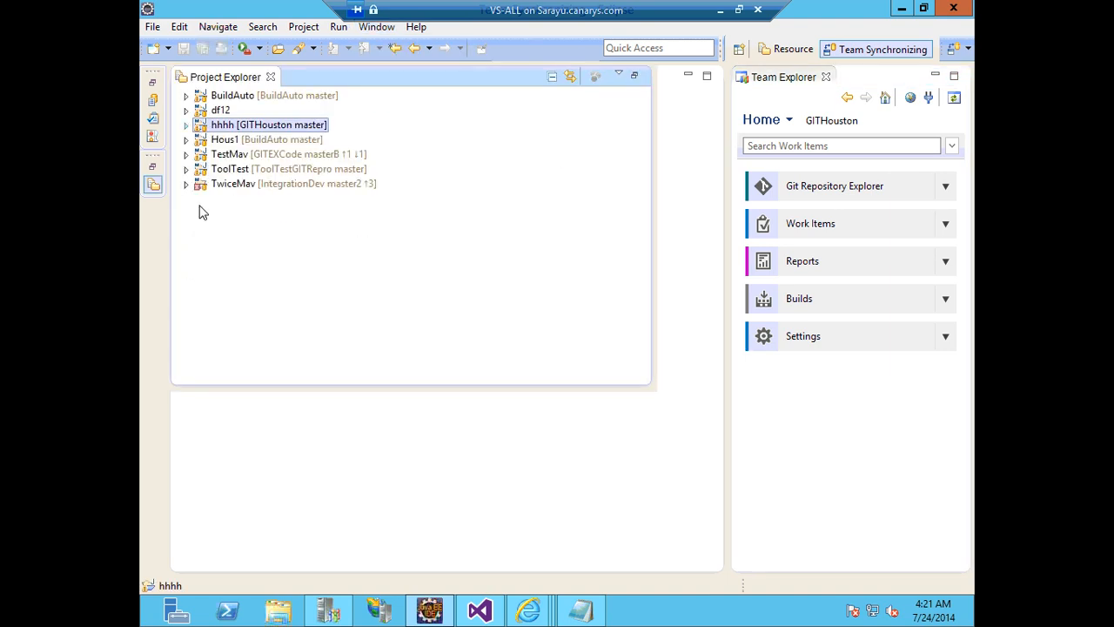
Start a new Maven Project from the Project Explorer and continue to the archetype selection.
right_click(215, 258)
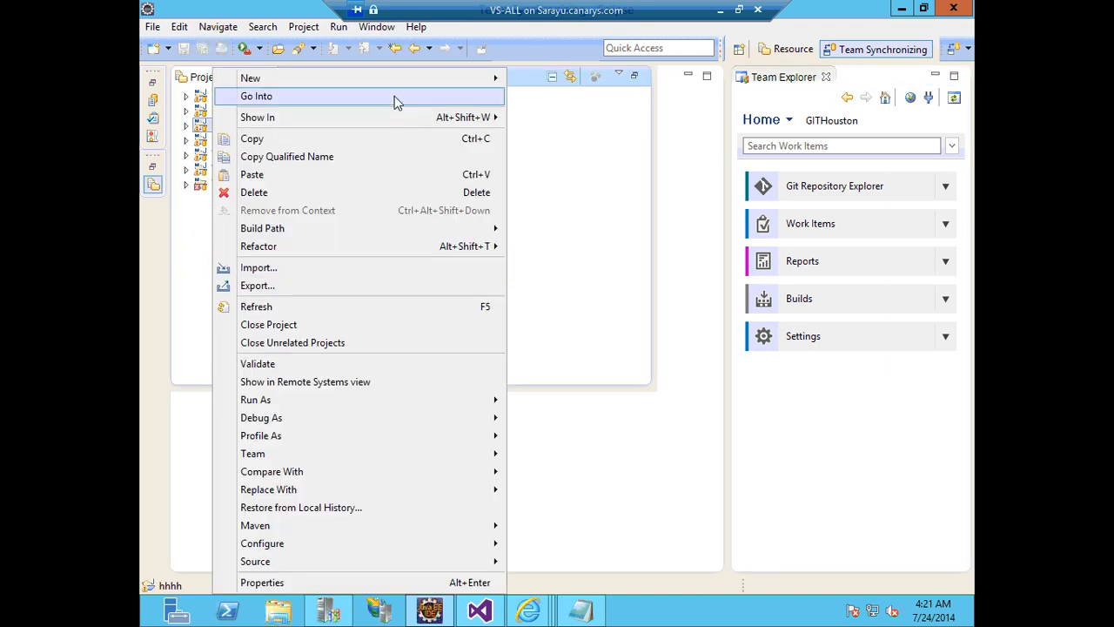
mouse_move(393, 81)
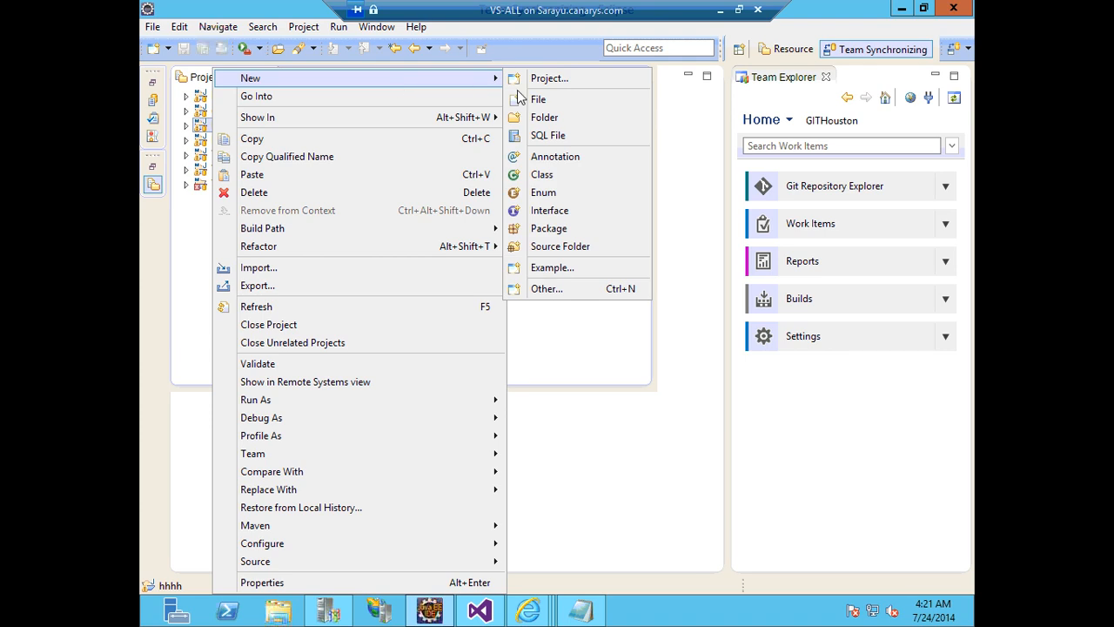
click(537, 289)
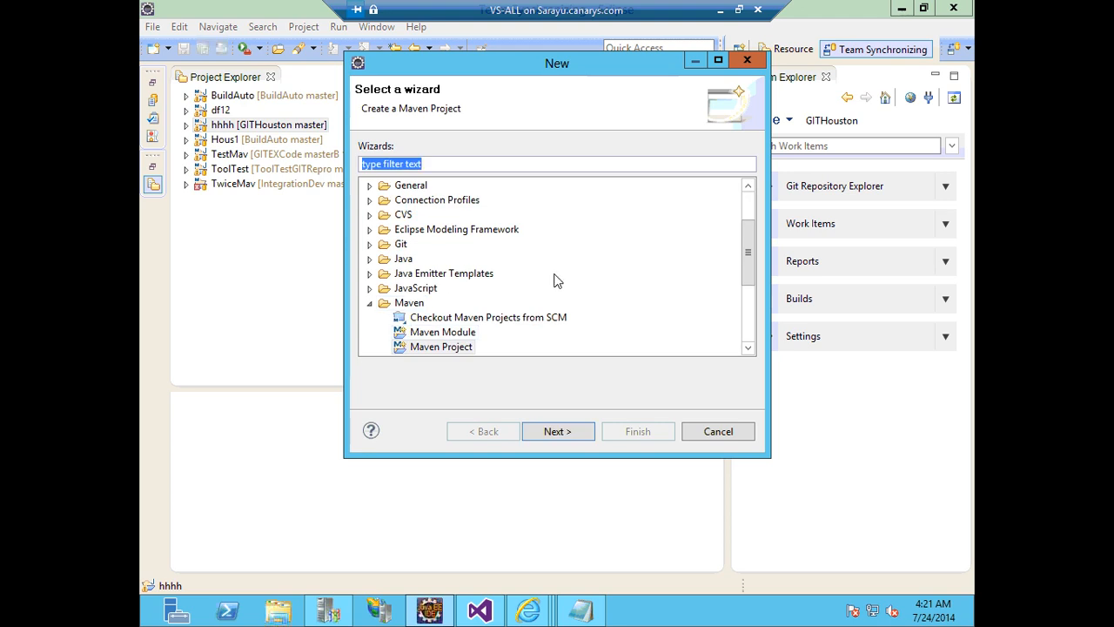
click(557, 430)
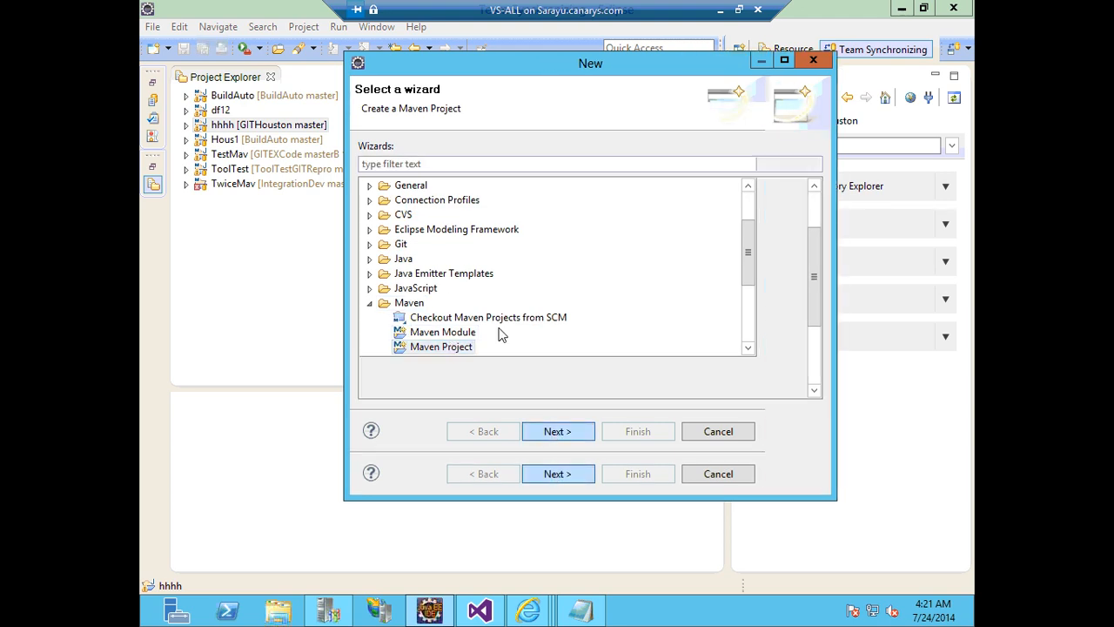
click(625, 475)
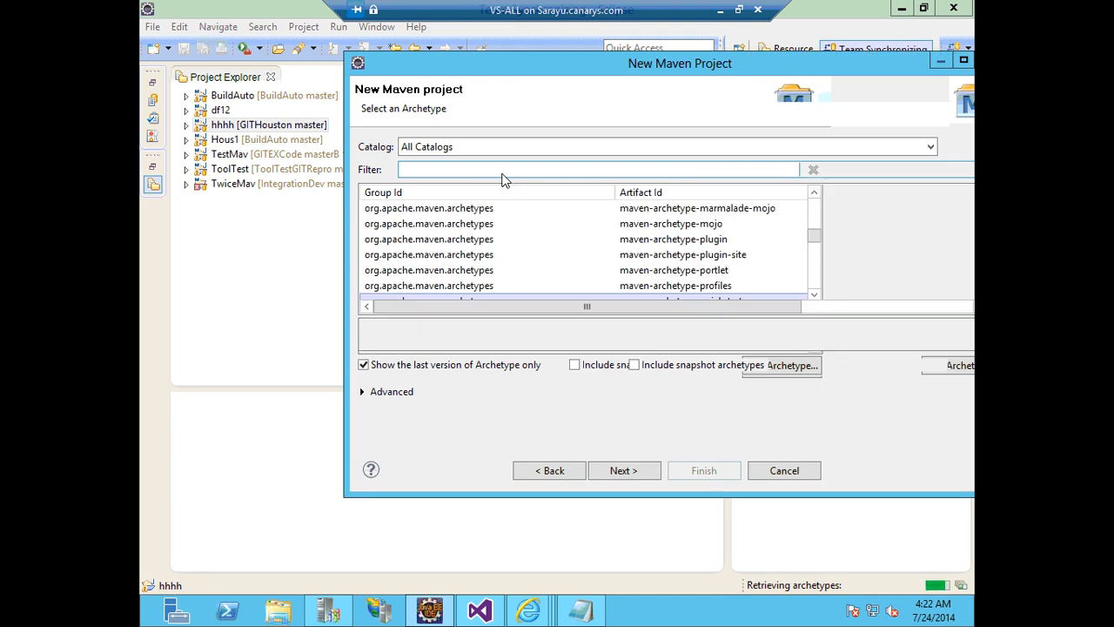
Filter the archetypes by j2ee and choose webapp-j2ee14 version 1.3 for the Maven project.
text(j)
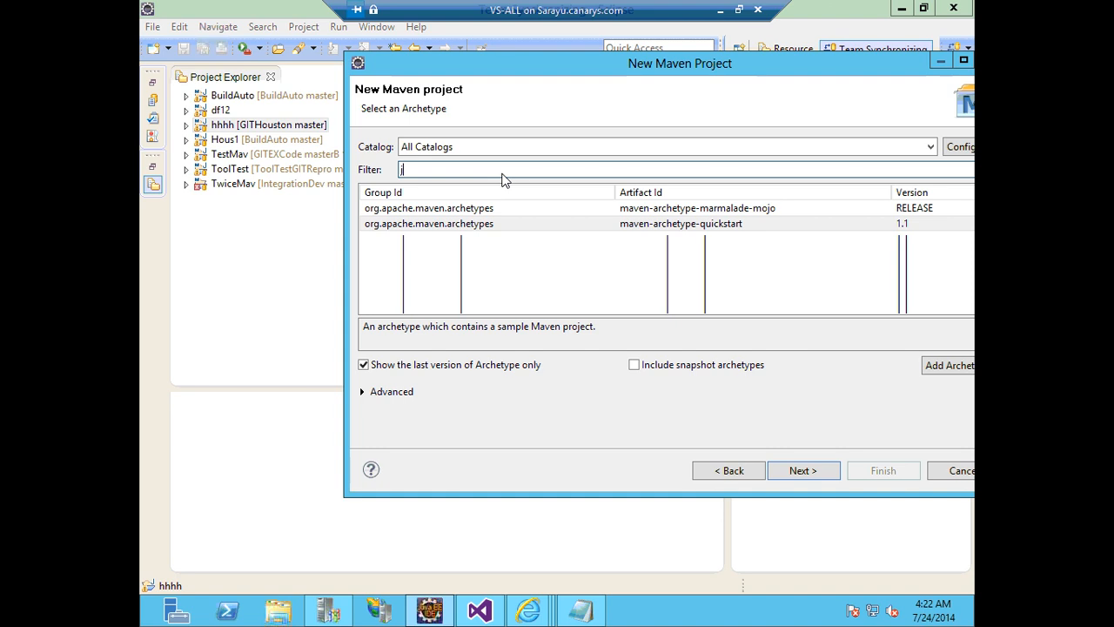
text(2)
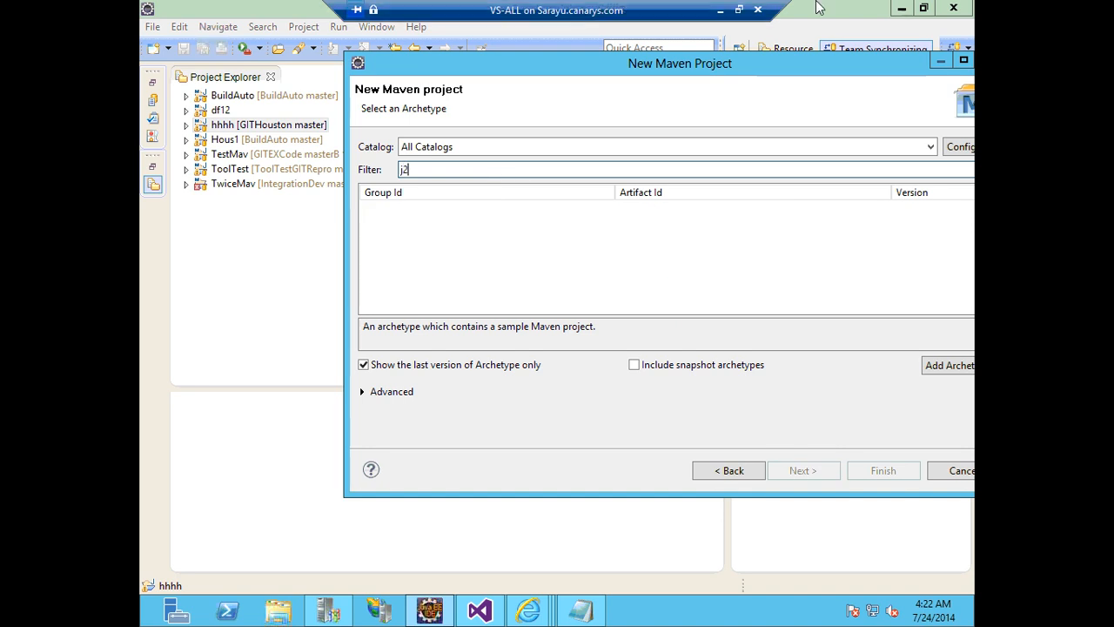
text(ee)
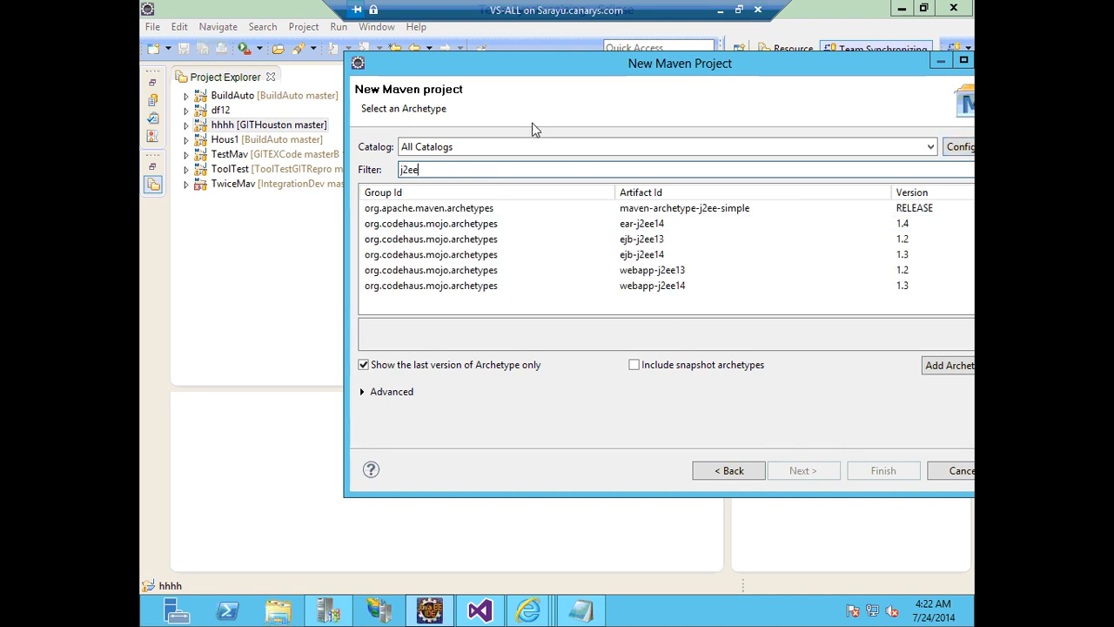
click(606, 288)
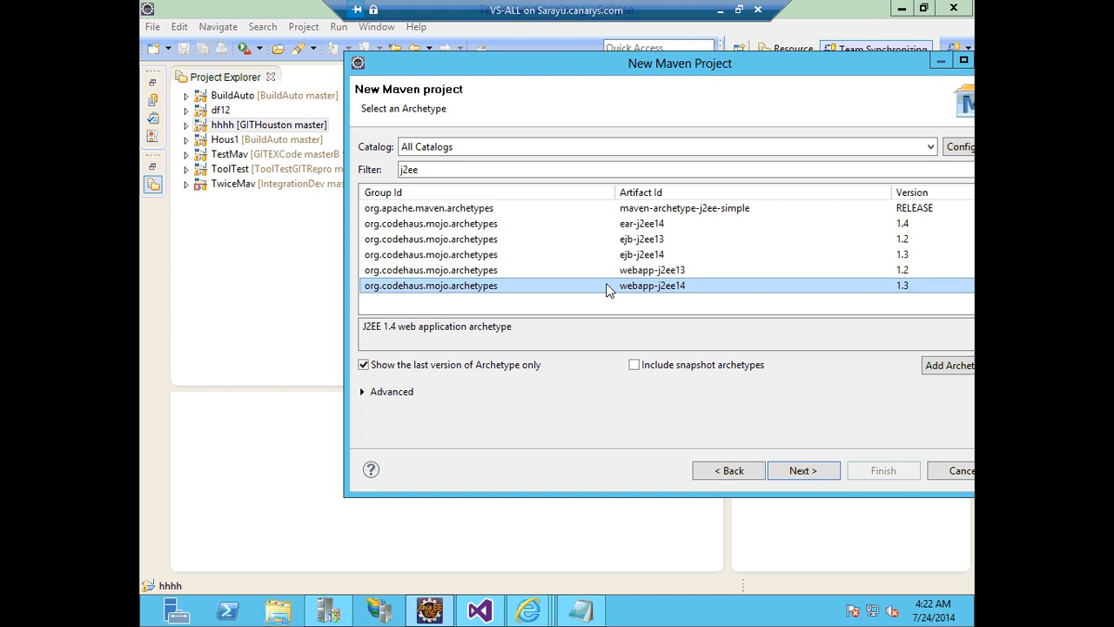
click(794, 479)
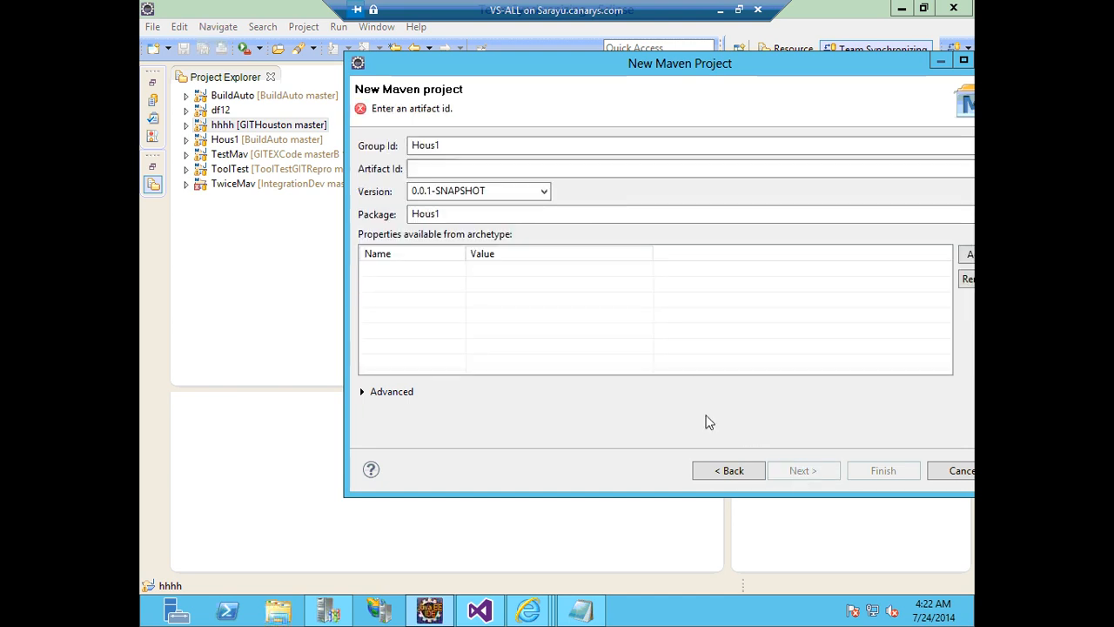
Set both the group ID and the artifact ID to DemoApp and finish creating the Maven project.
double_click(445, 147)
text(De)
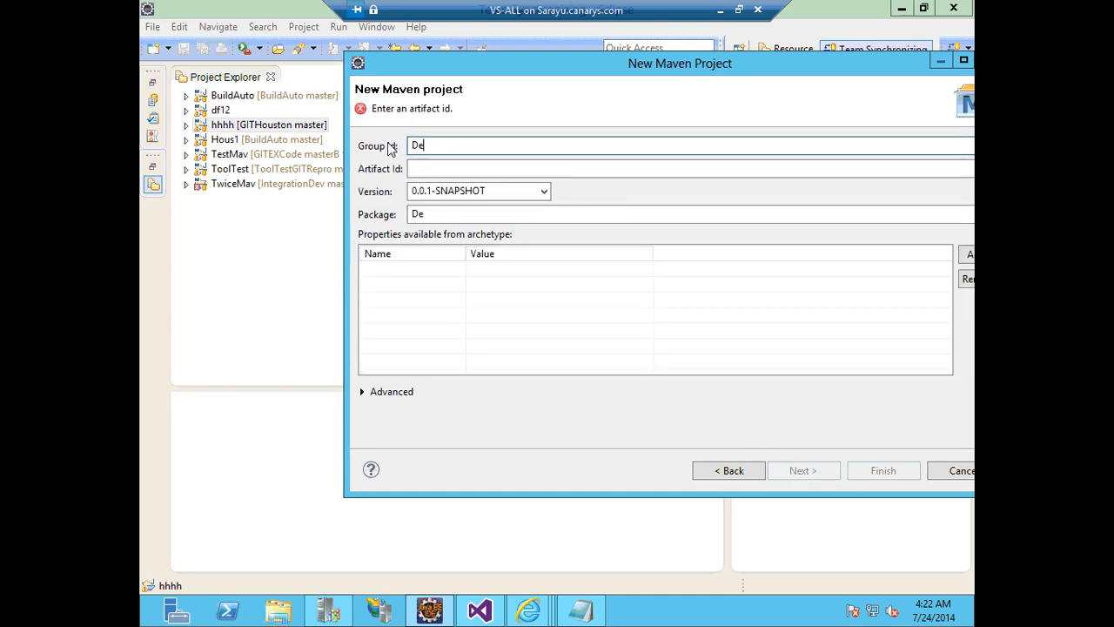
text(moApp)
key(ctrl+a)
key(ctrl+c)
key(Tab)
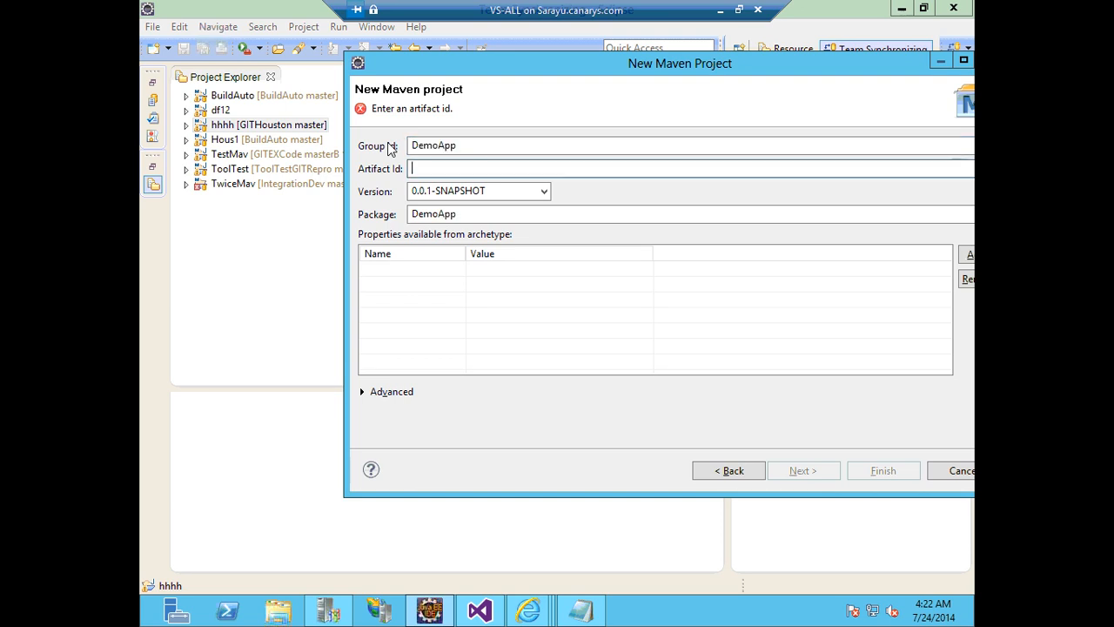
key(ctrl+v)
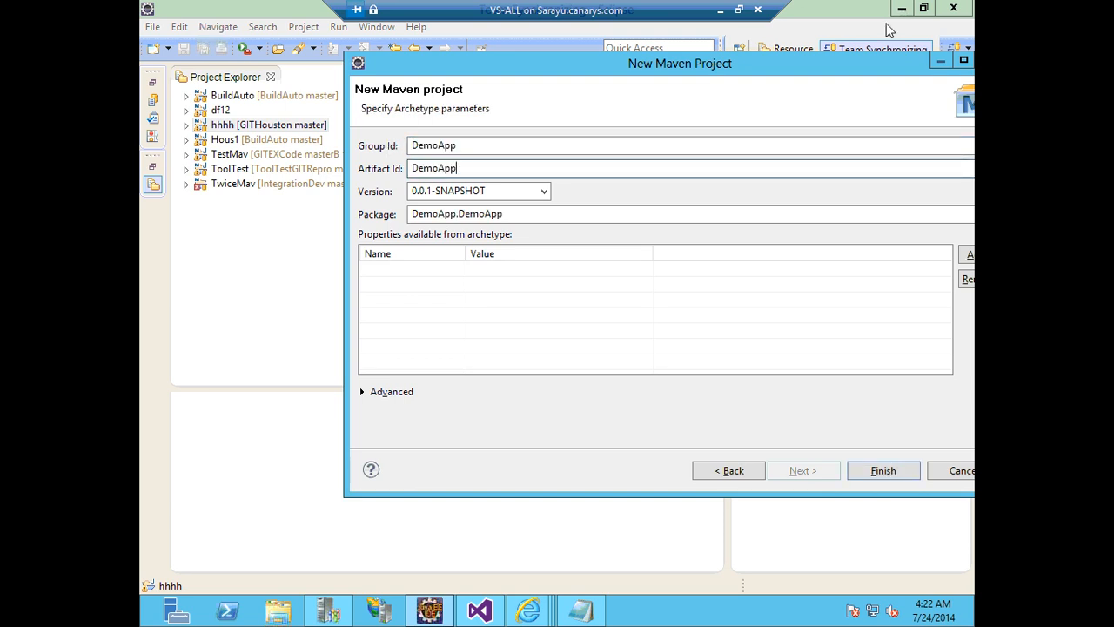
click(883, 473)
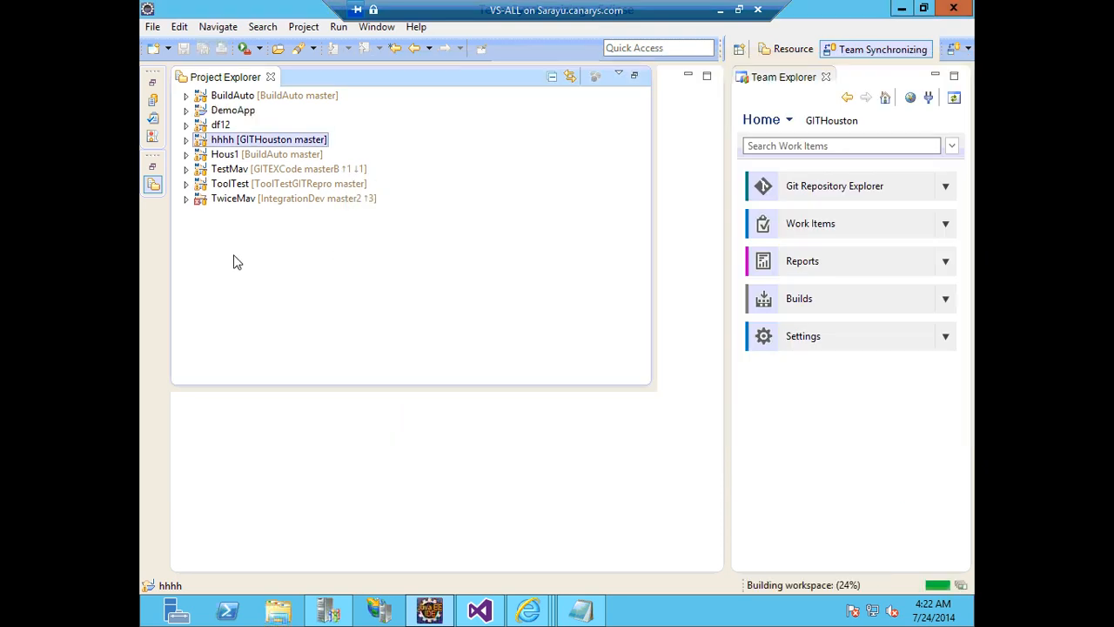
Start sharing the DemoApp project with Git as the repository type and continue to the repository configuration.
click(219, 111)
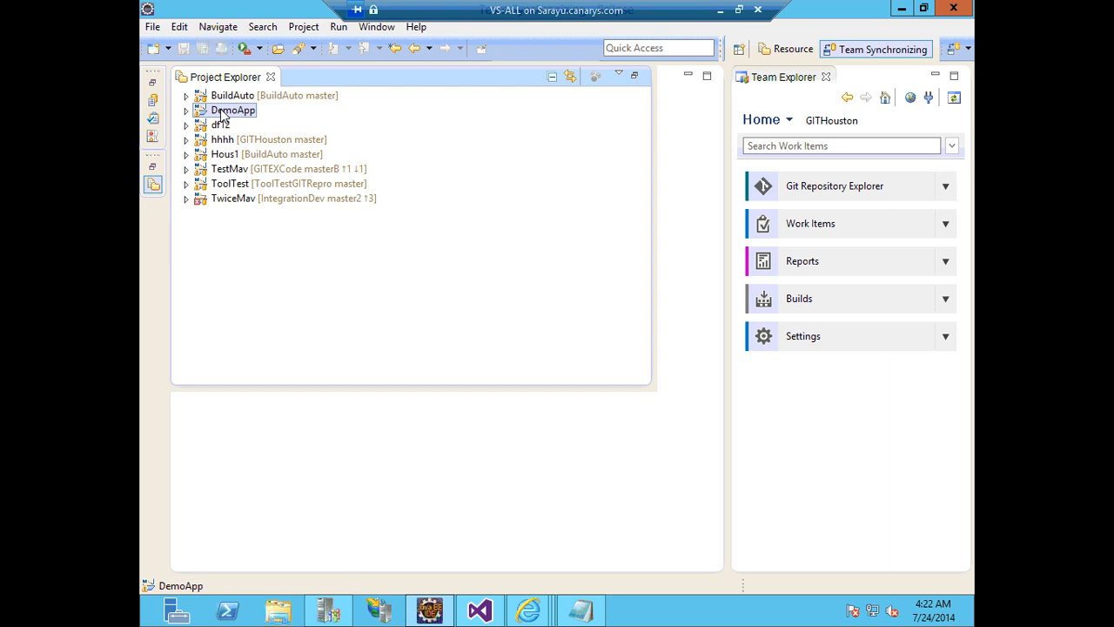
right_click(221, 113)
mouse_move(401, 479)
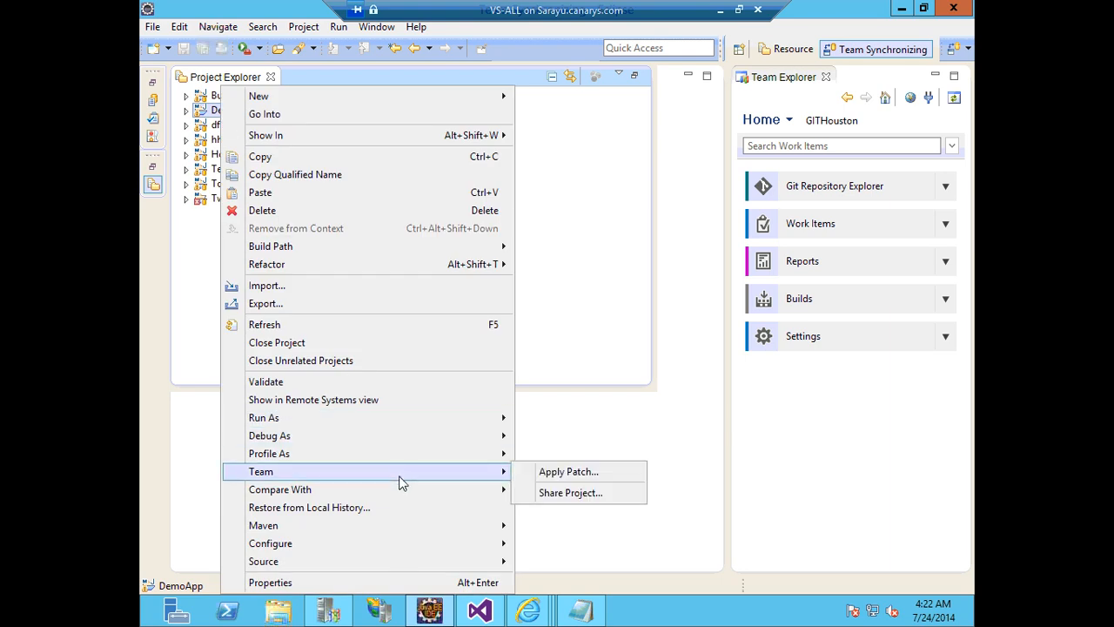
click(533, 494)
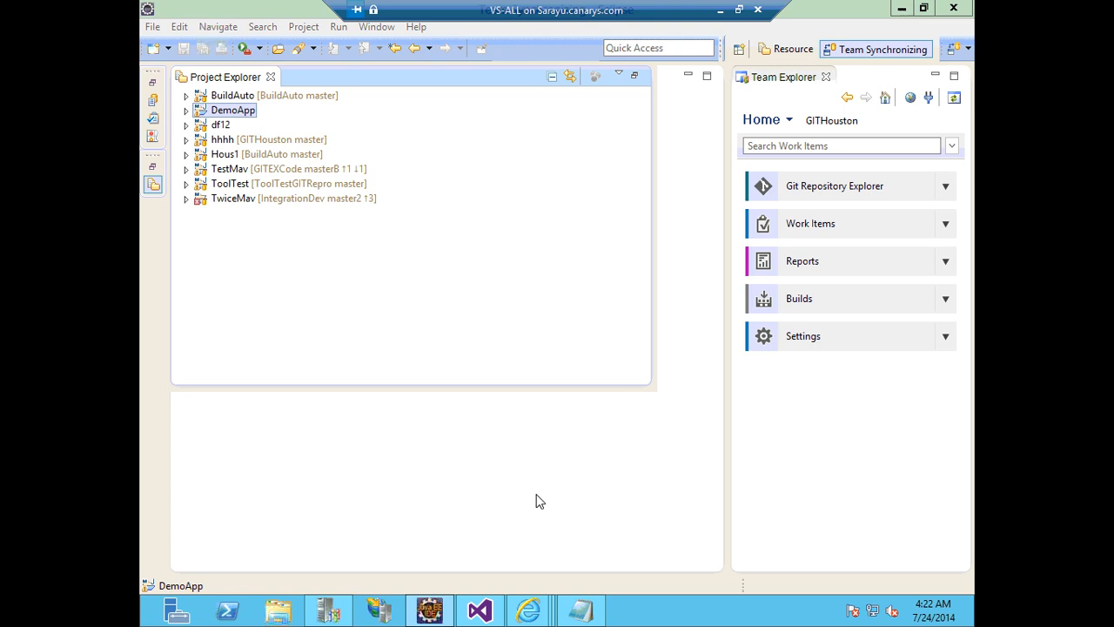
click(387, 196)
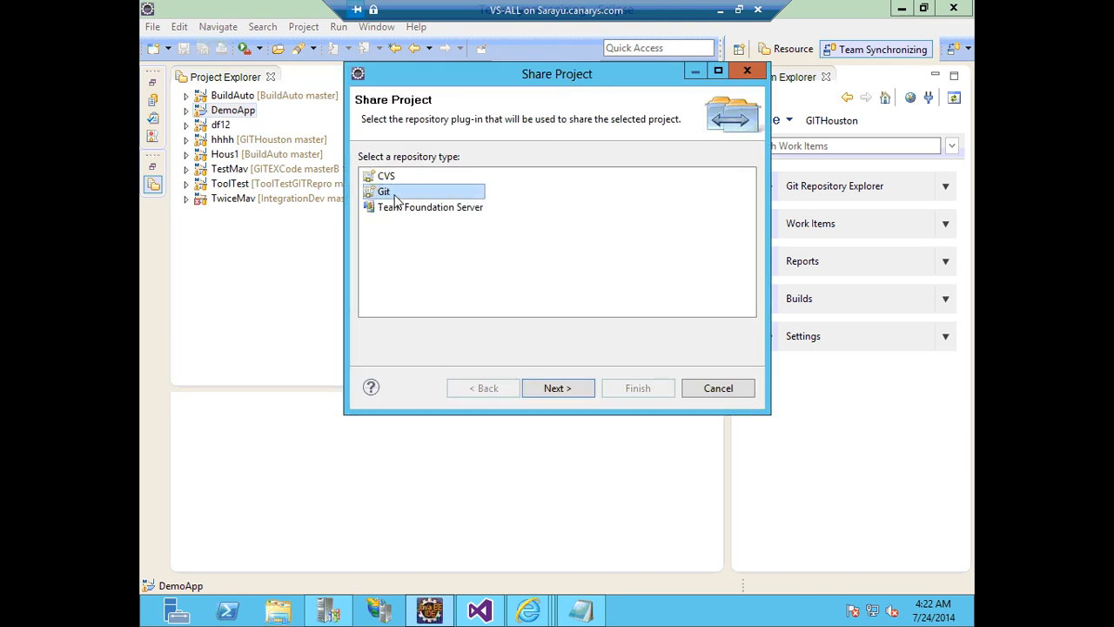
drag(583, 76, 500, 81)
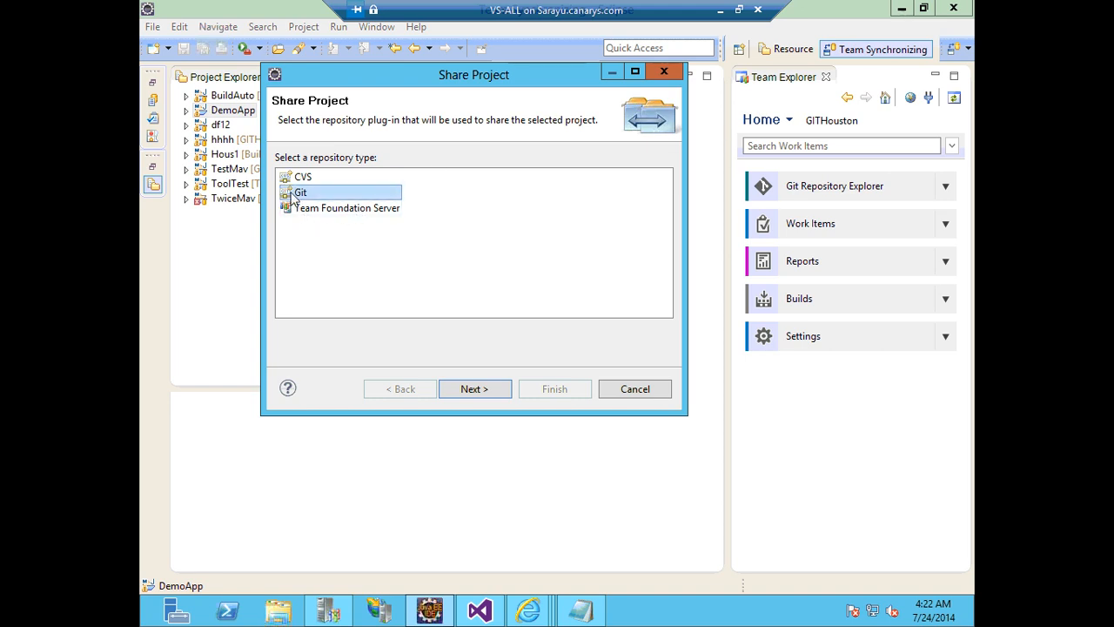
click(470, 389)
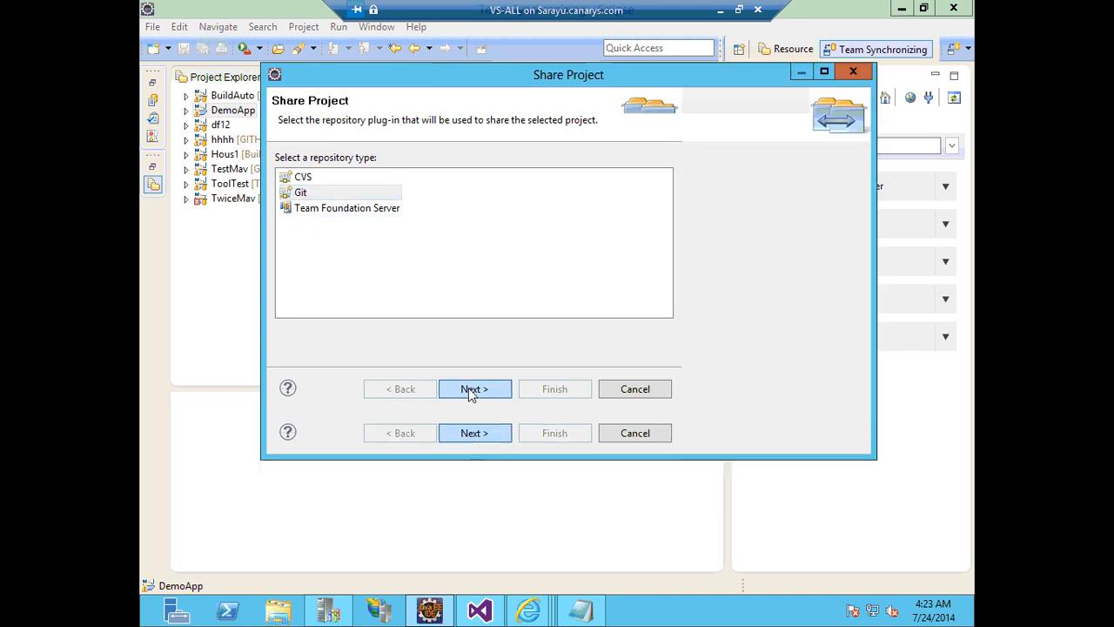
Check the list of existing repositories and start creating a new Git repository for DemoApp instead.
click(442, 179)
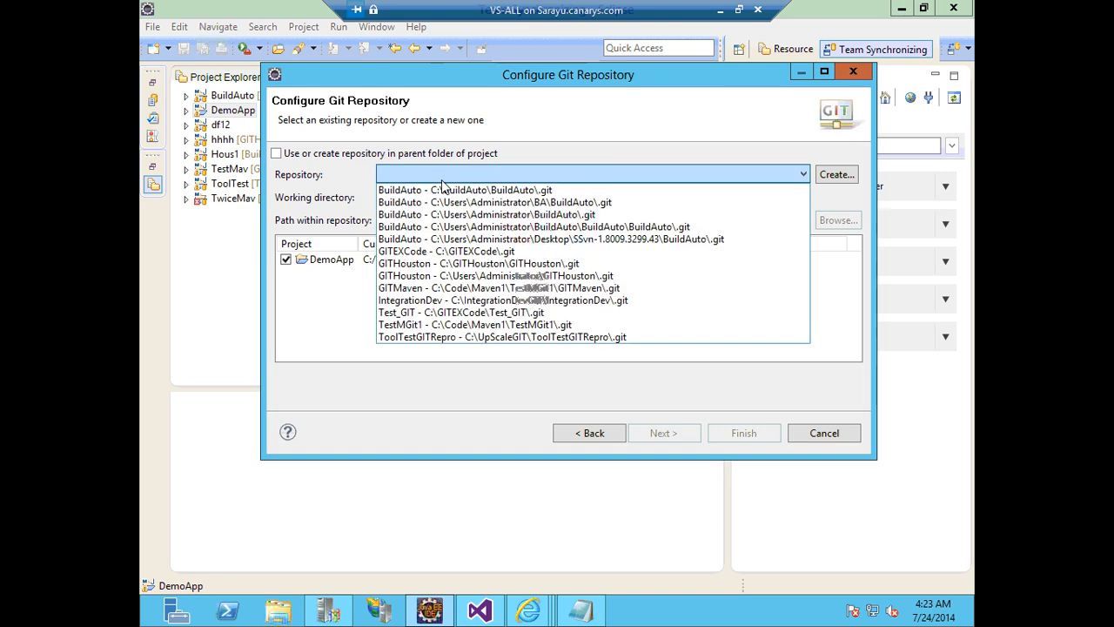
click(441, 179)
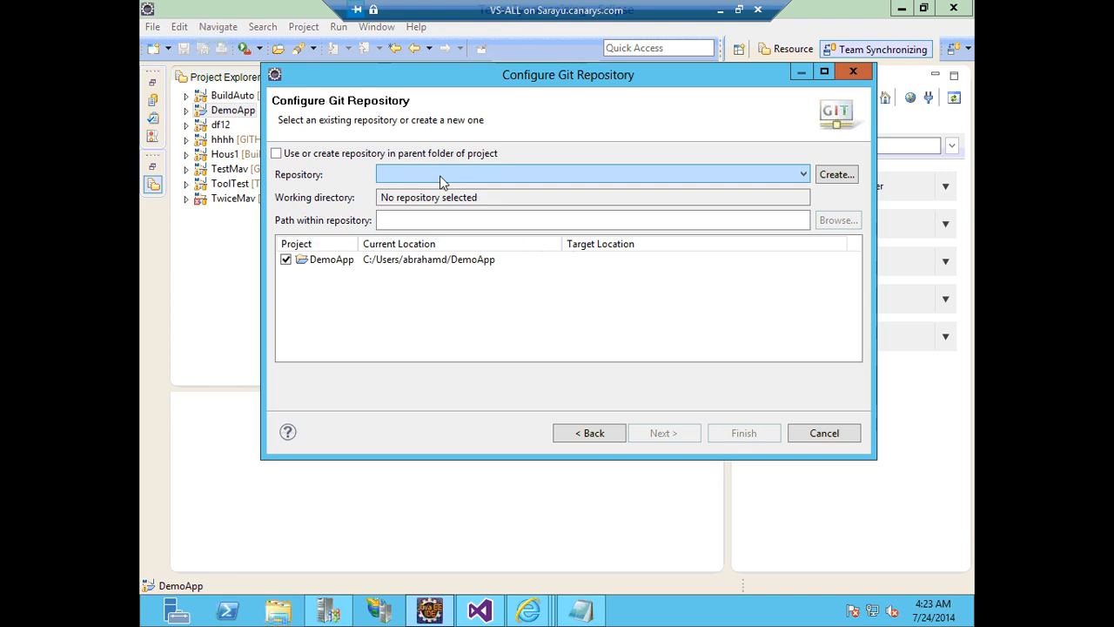
click(441, 178)
click(441, 179)
click(836, 174)
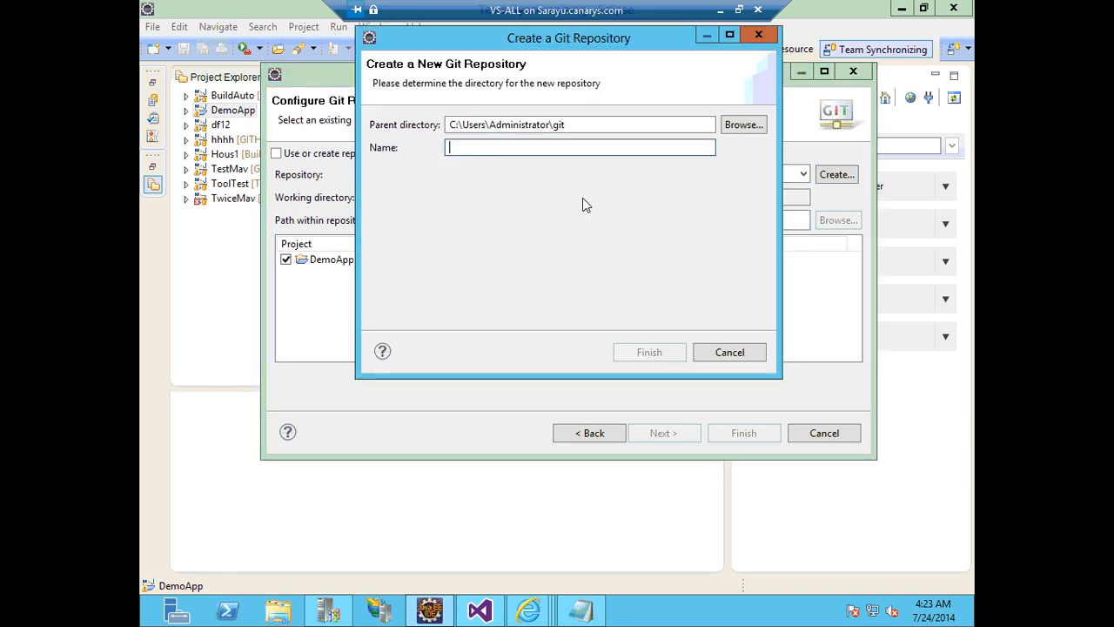
drag(592, 127, 369, 142)
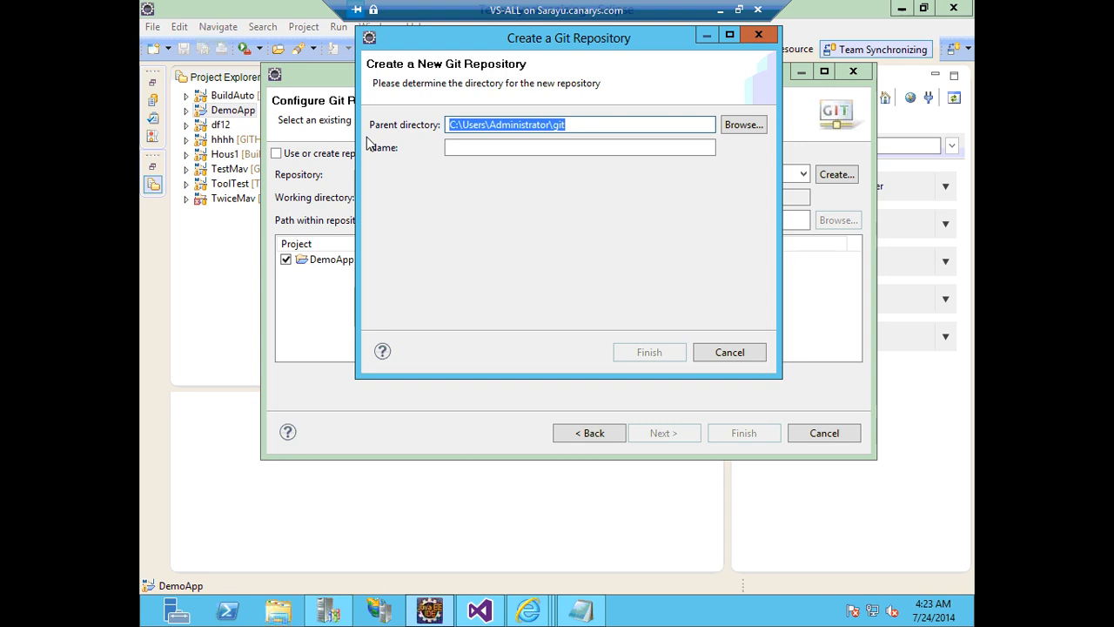
key(ctrl+v)
key(BackSpace)
key(BackSpace)
key(BackSpace)
key(BackSpace)
key(BackSpace)
key(BackSpace)
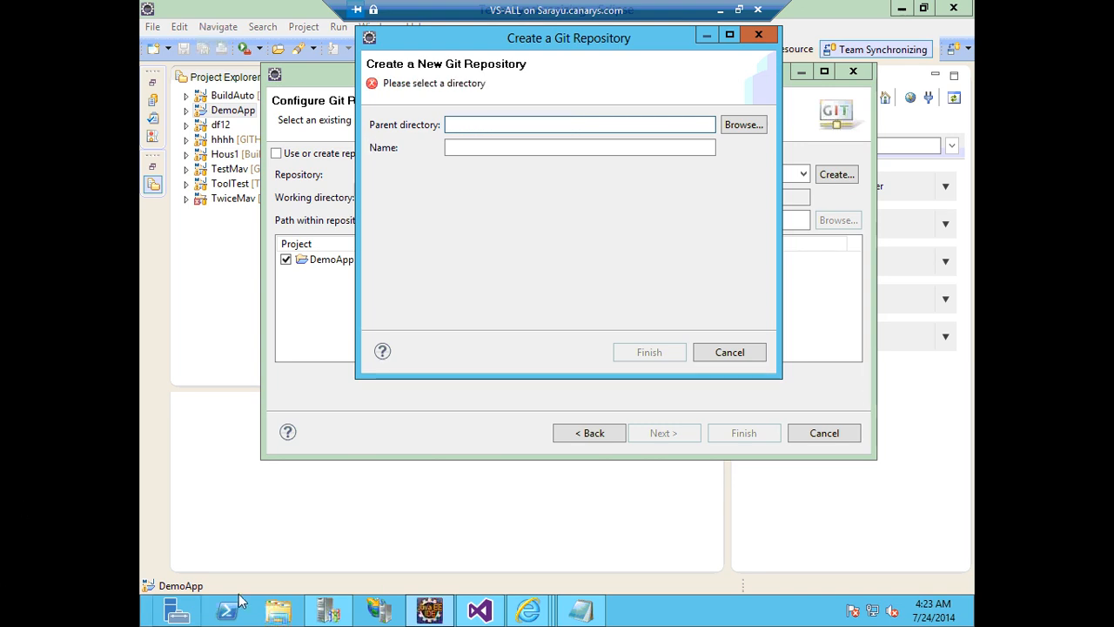
text(C)
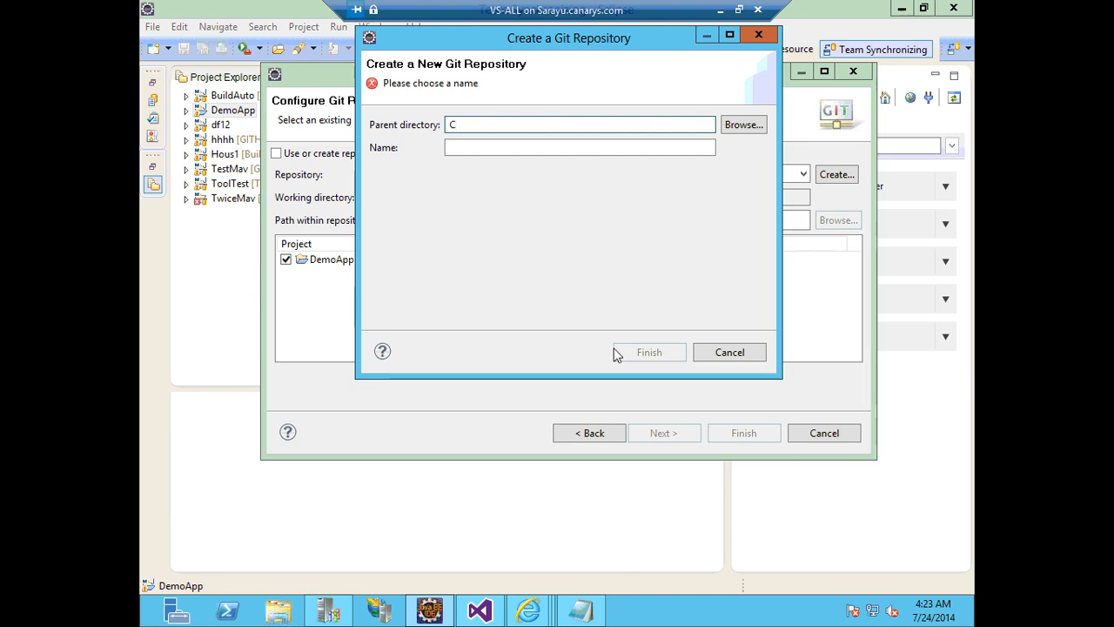
Browse to the GIT_DemoMaven folder on the C: drive and set the parent directory to C:\GIT_DemoMaven\.
click(760, 125)
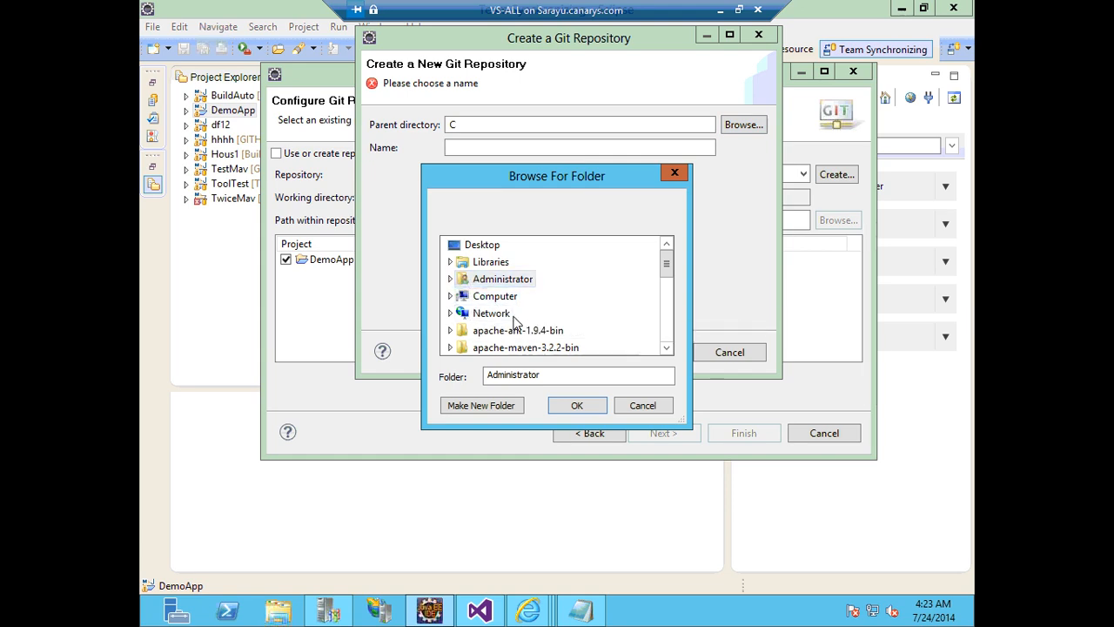
click(450, 296)
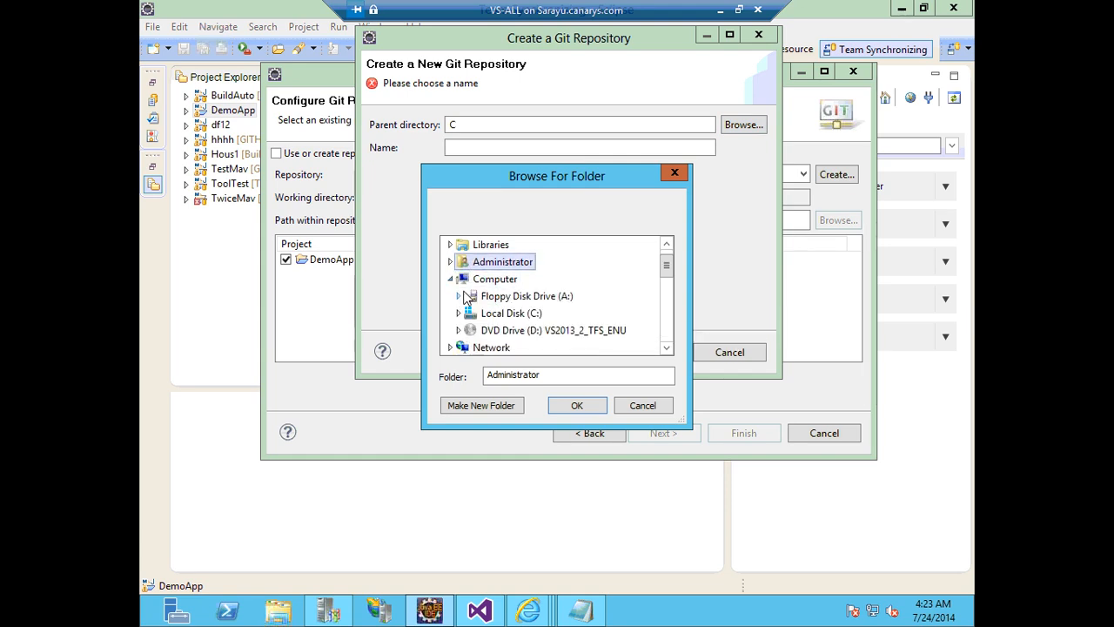
click(459, 311)
scroll(514, 318, down, 1)
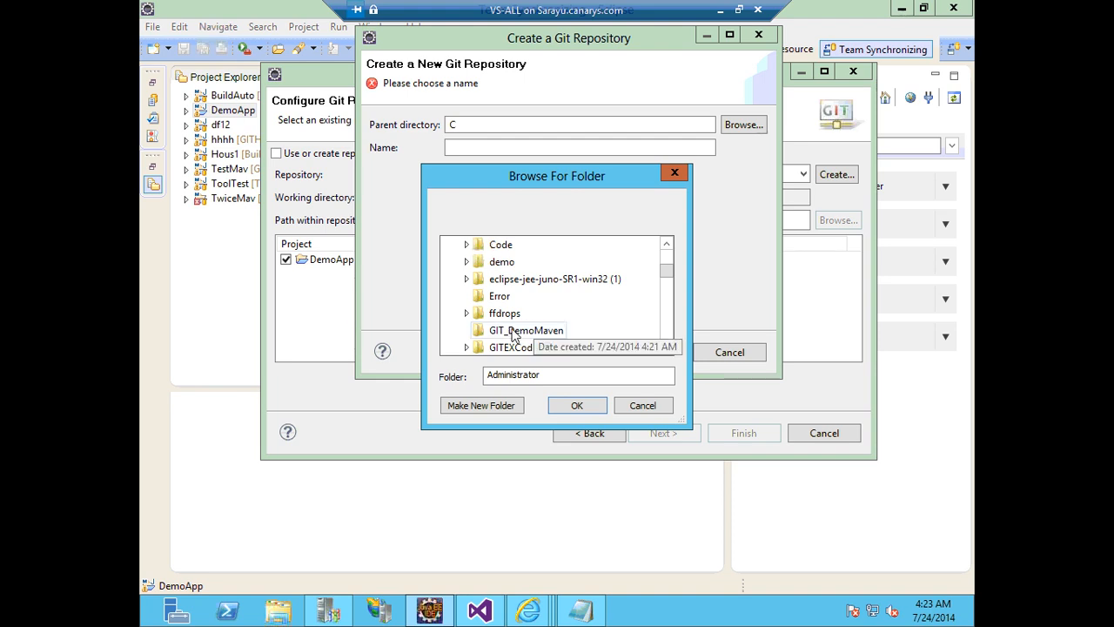
click(519, 334)
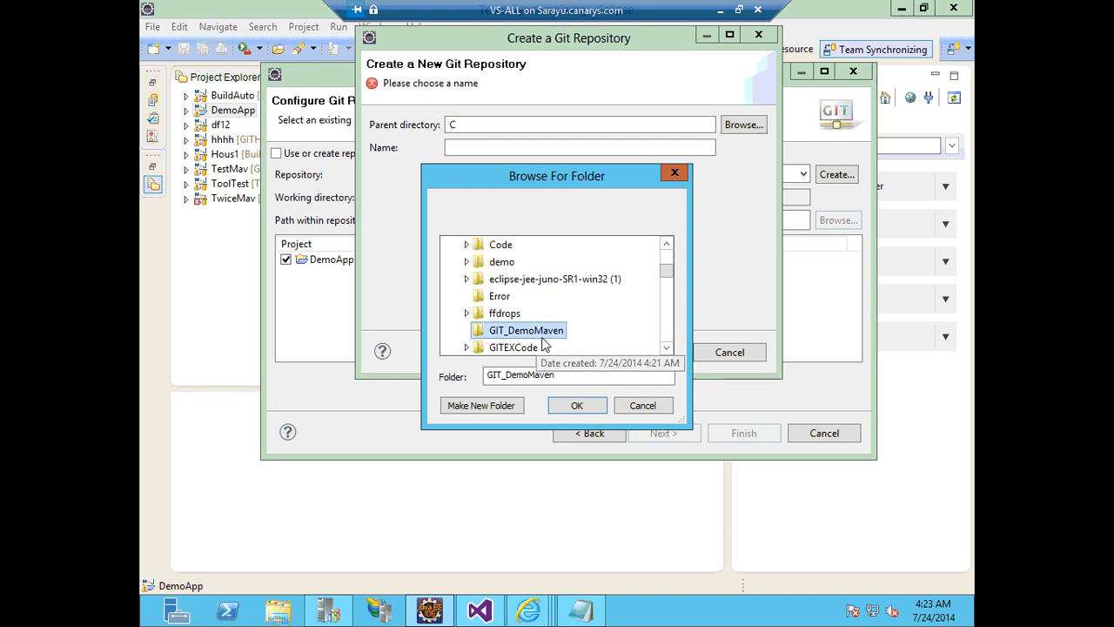
click(575, 404)
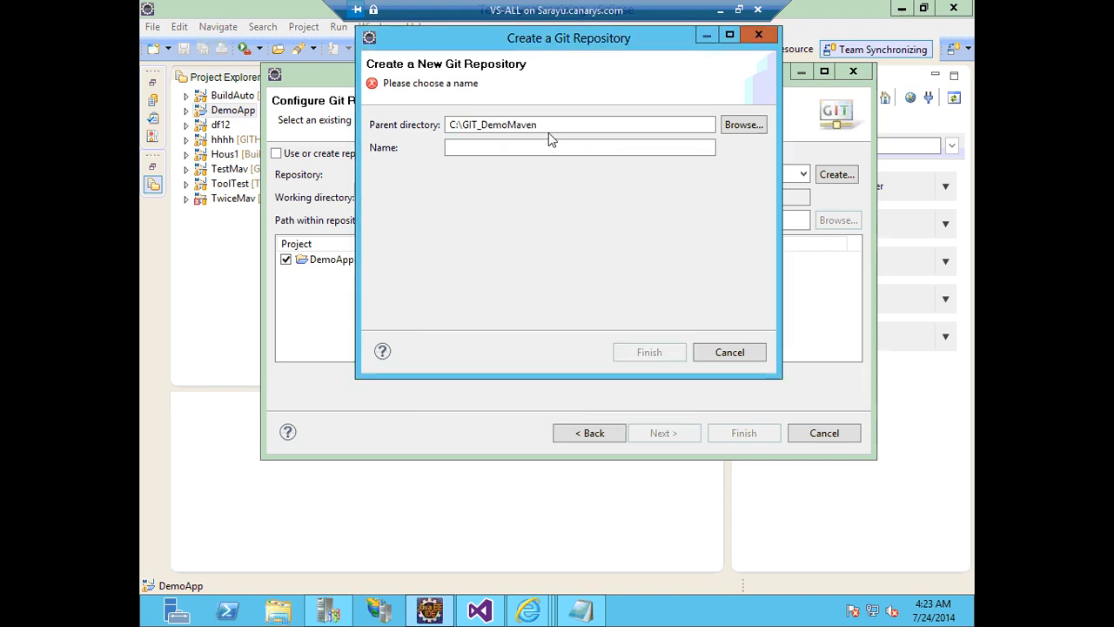
key(Tab)
Name the new repository DemoGIT, create it and finish sharing the DemoApp project to it.
click(506, 148)
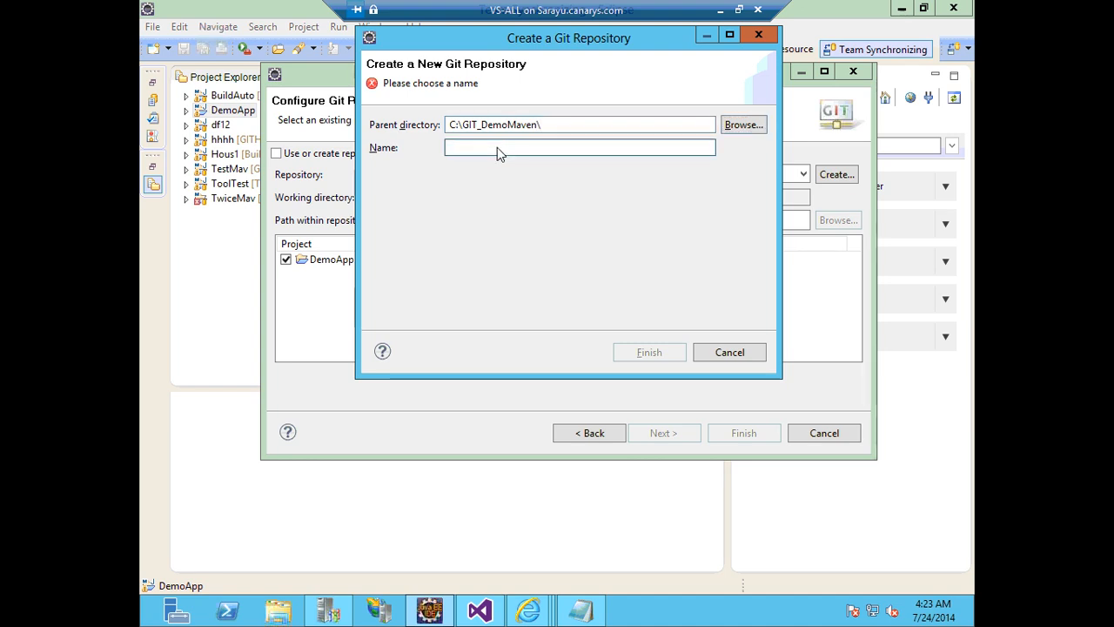
text(Demo)
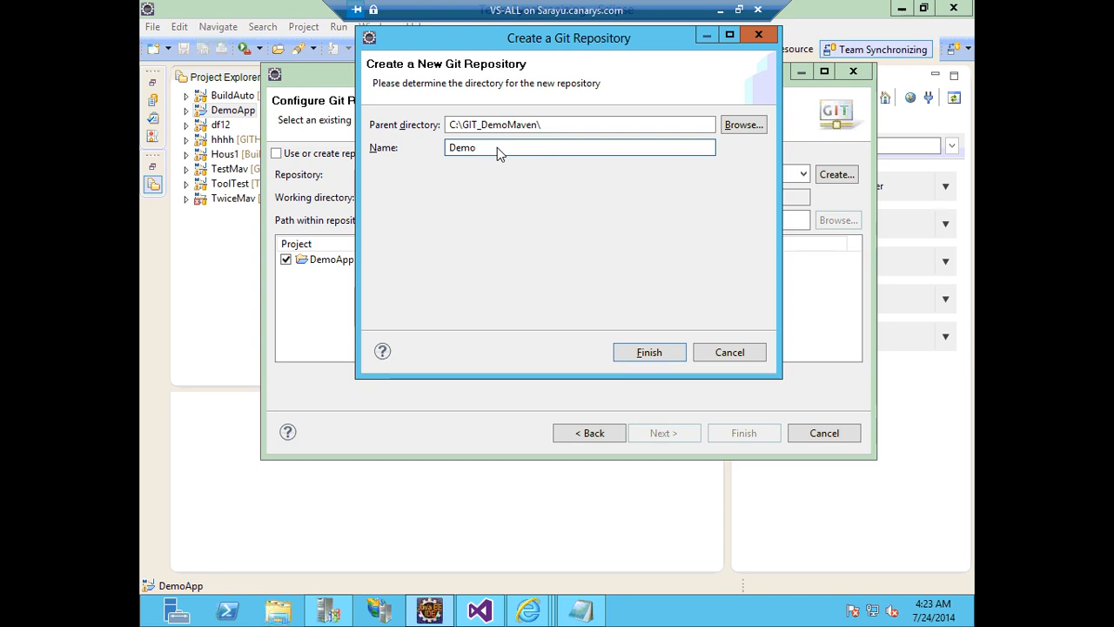
text(GiT)
drag(495, 149, 420, 146)
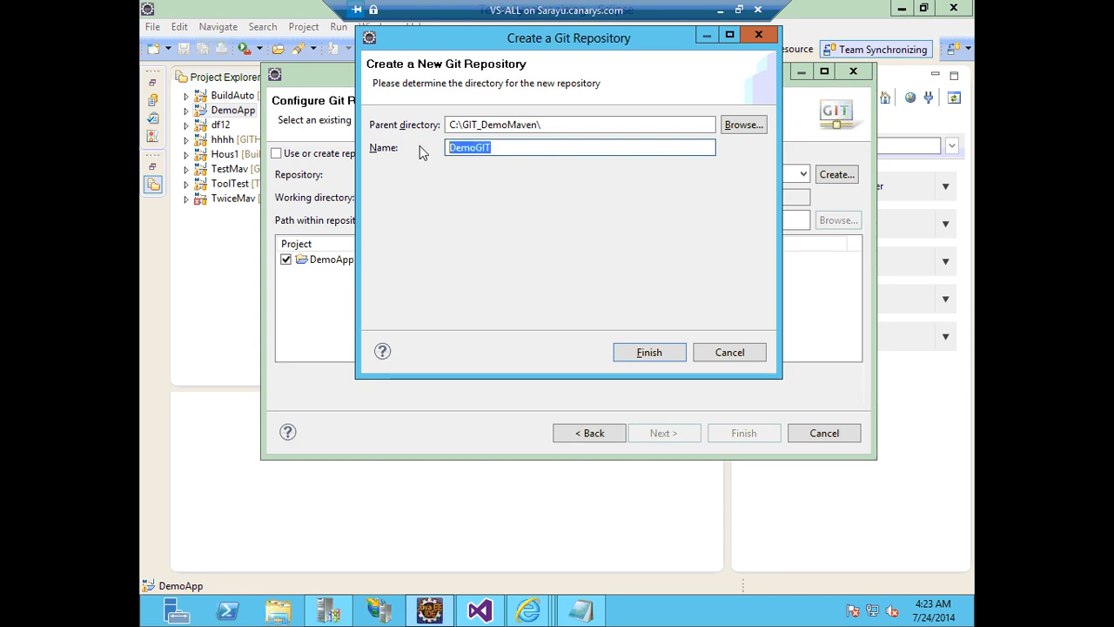
drag(546, 128, 391, 129)
drag(562, 129, 419, 129)
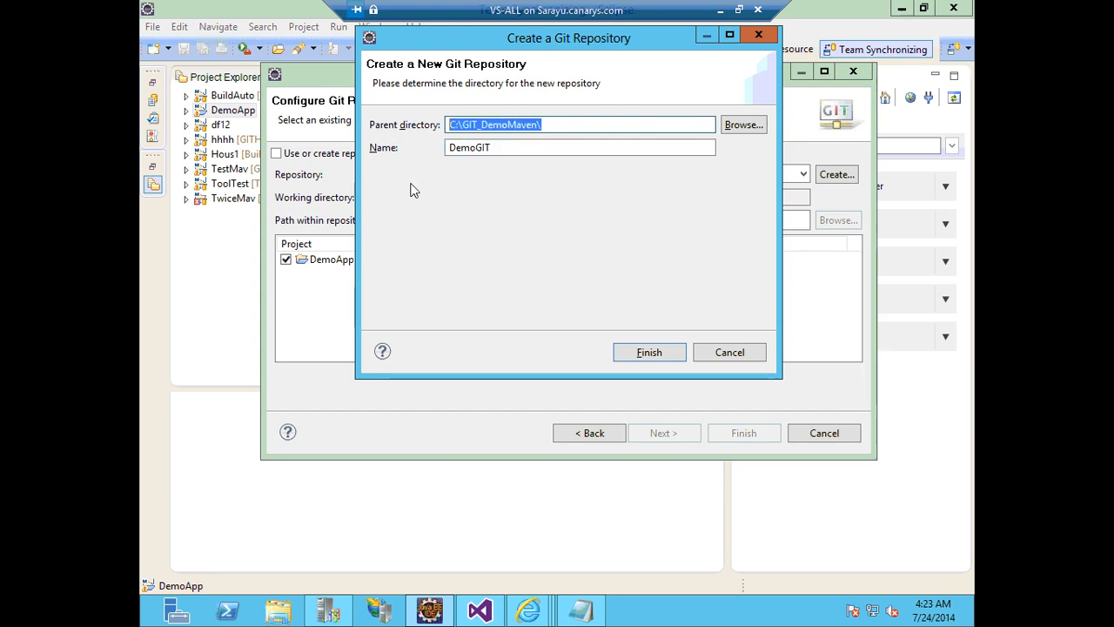
click(660, 352)
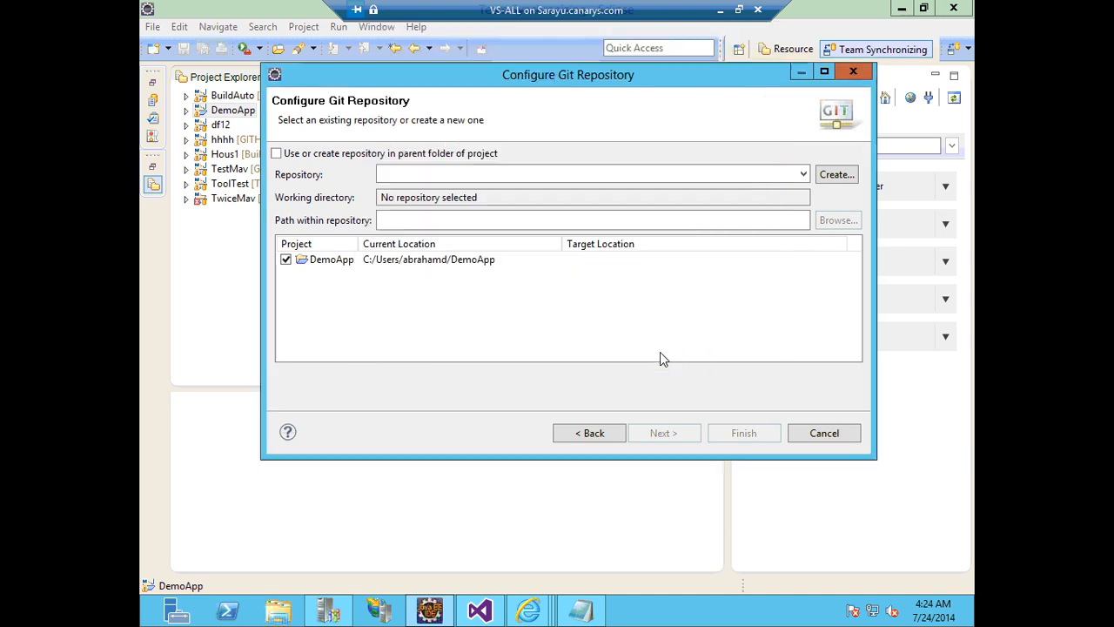
click(731, 441)
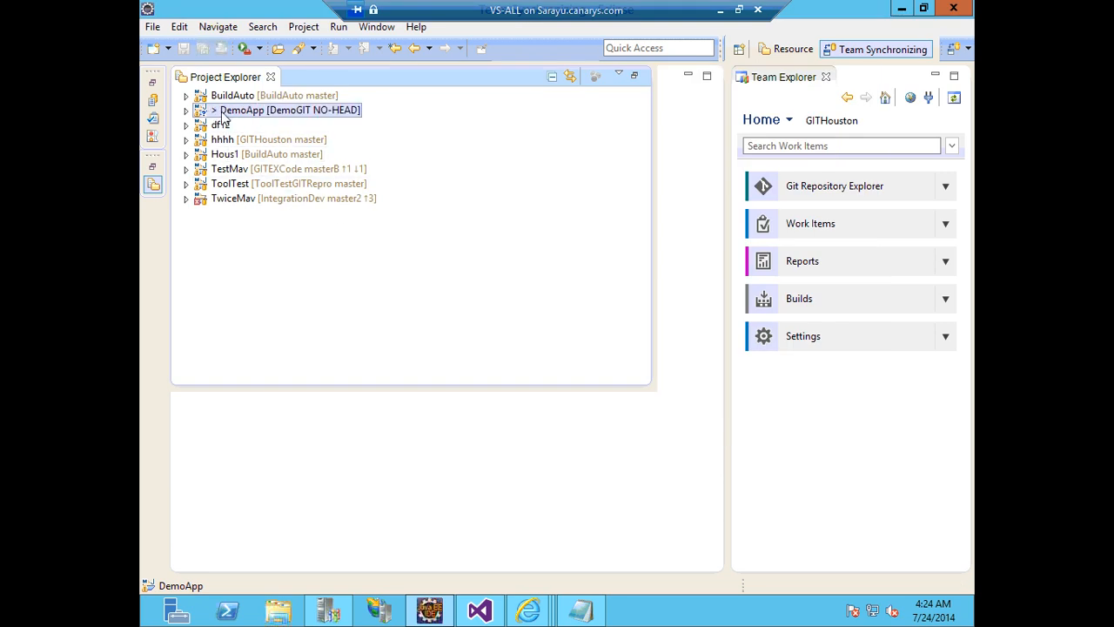
Start a Git commit for the DemoApp project with the message "Initial CheckIN".
right_click(223, 115)
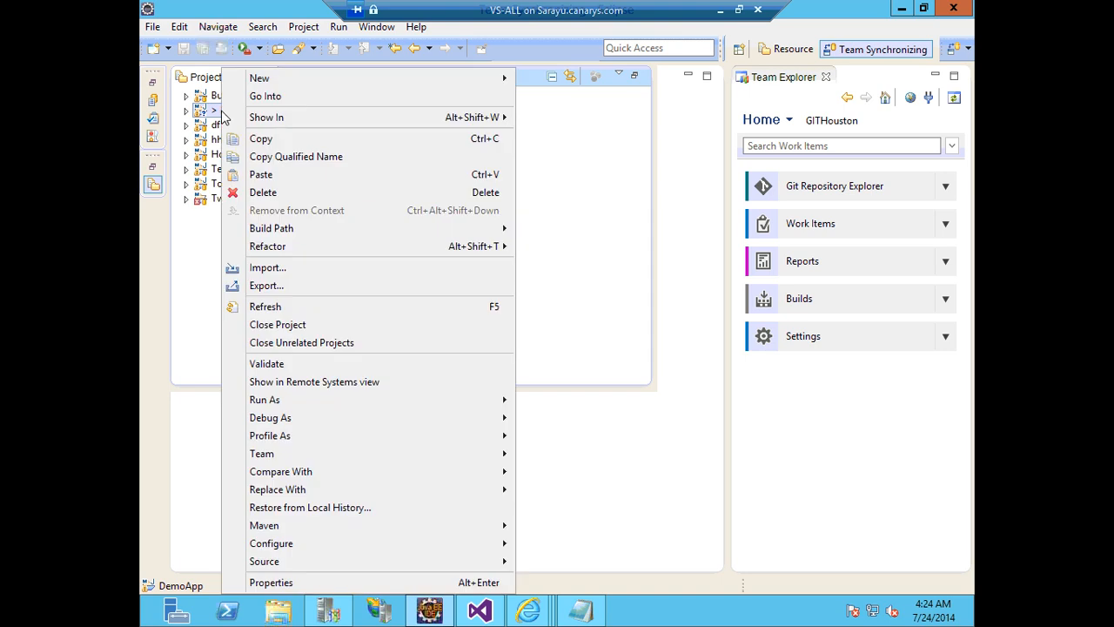
mouse_move(500, 454)
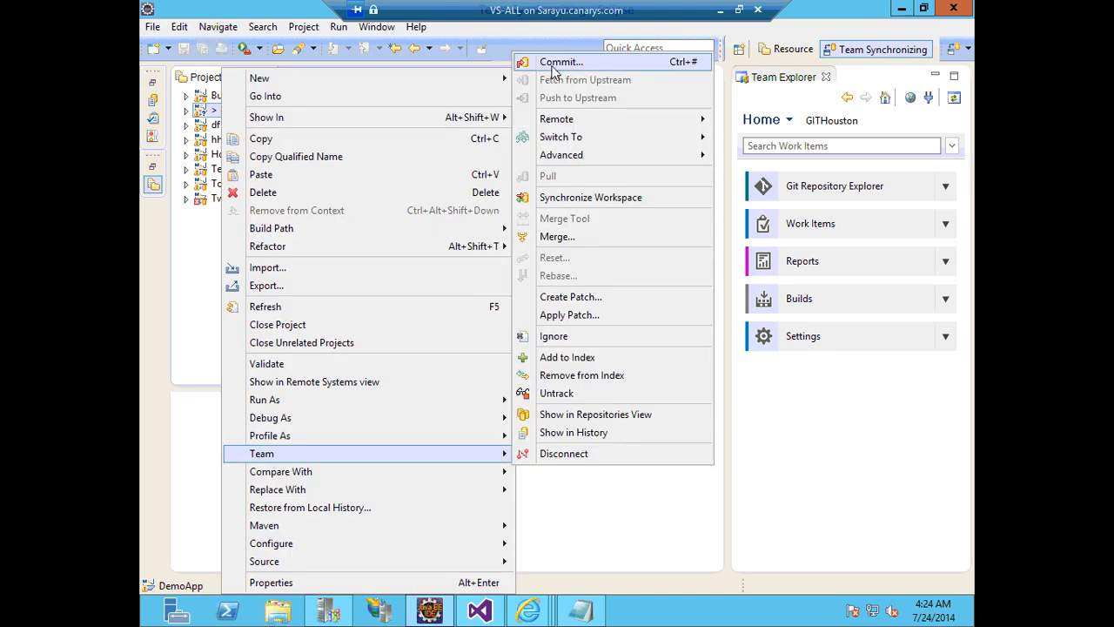
click(553, 66)
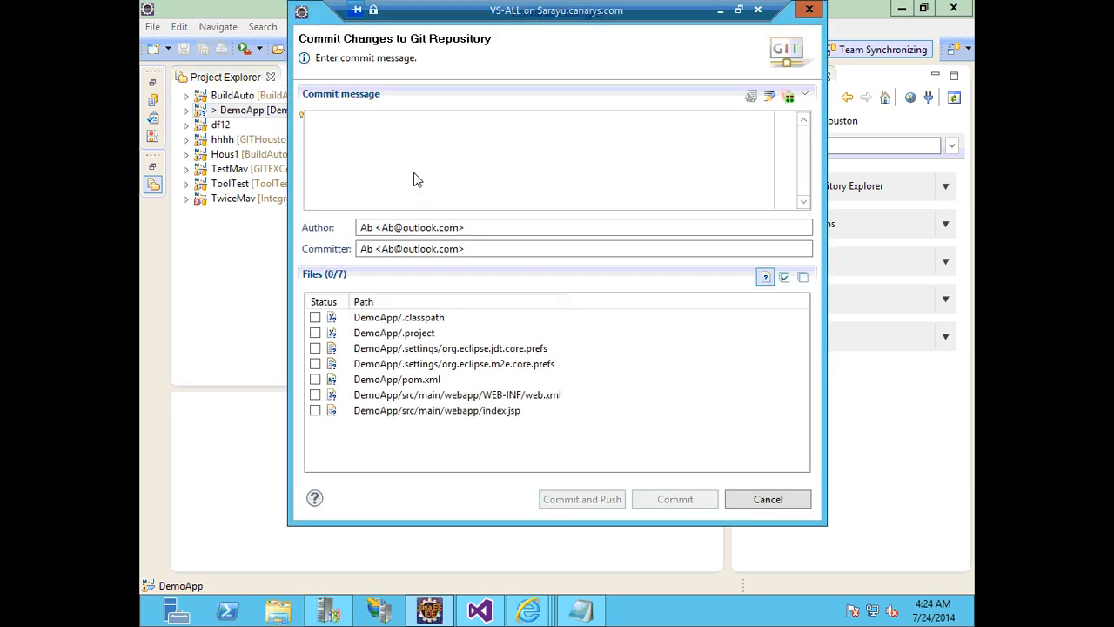
text(Initial CheckIN)
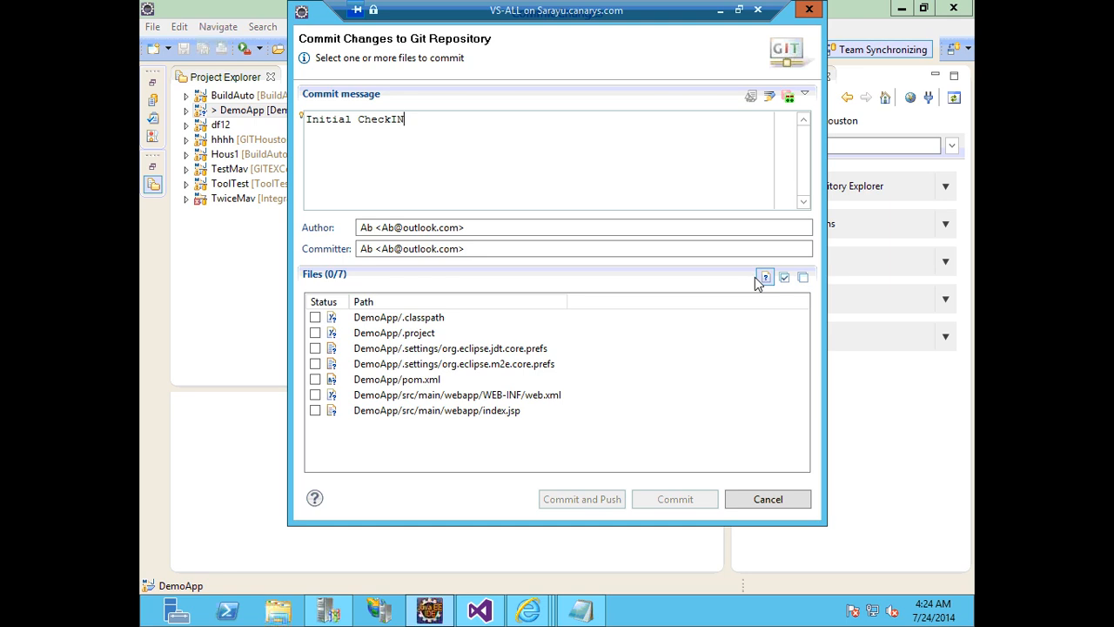
Include all of the listed DemoApp files in the commit, and commit and push them.
click(315, 317)
click(315, 333)
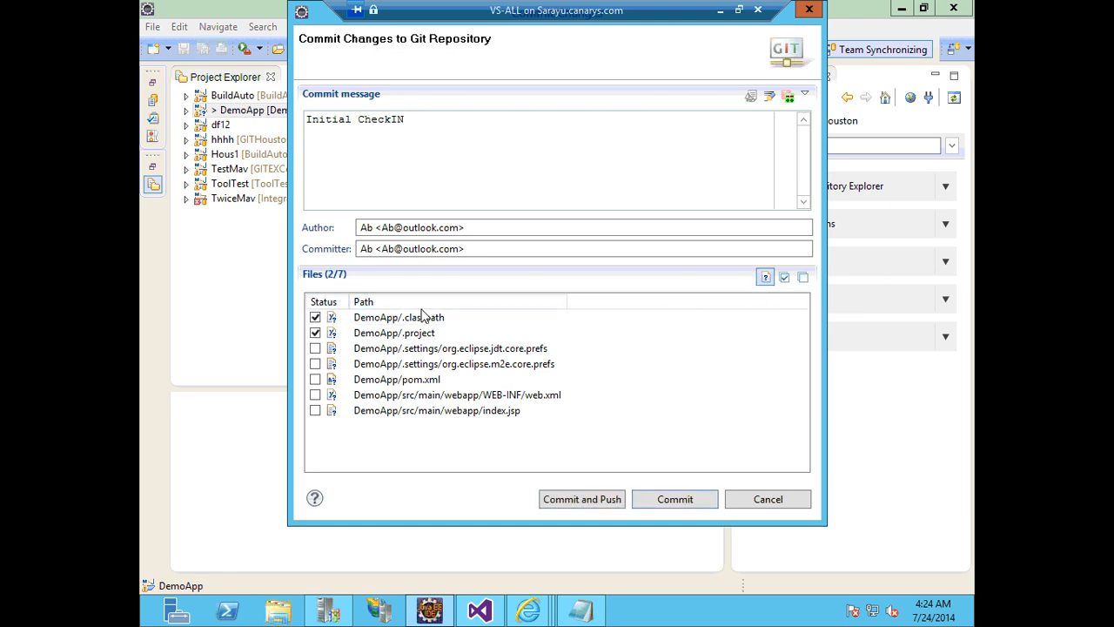
click(783, 278)
click(766, 278)
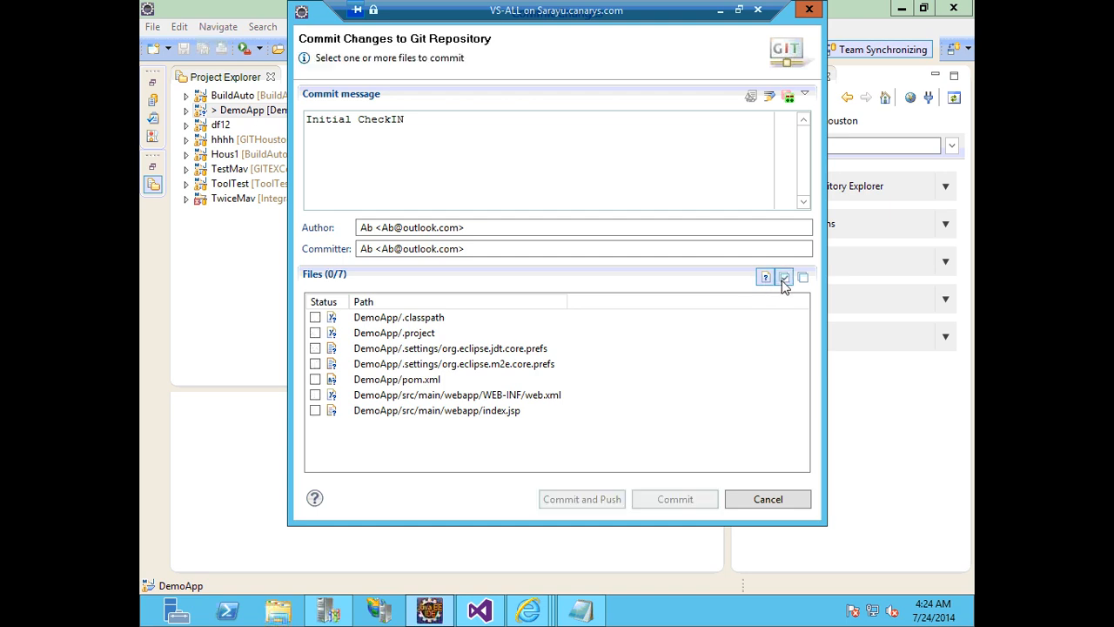
click(784, 277)
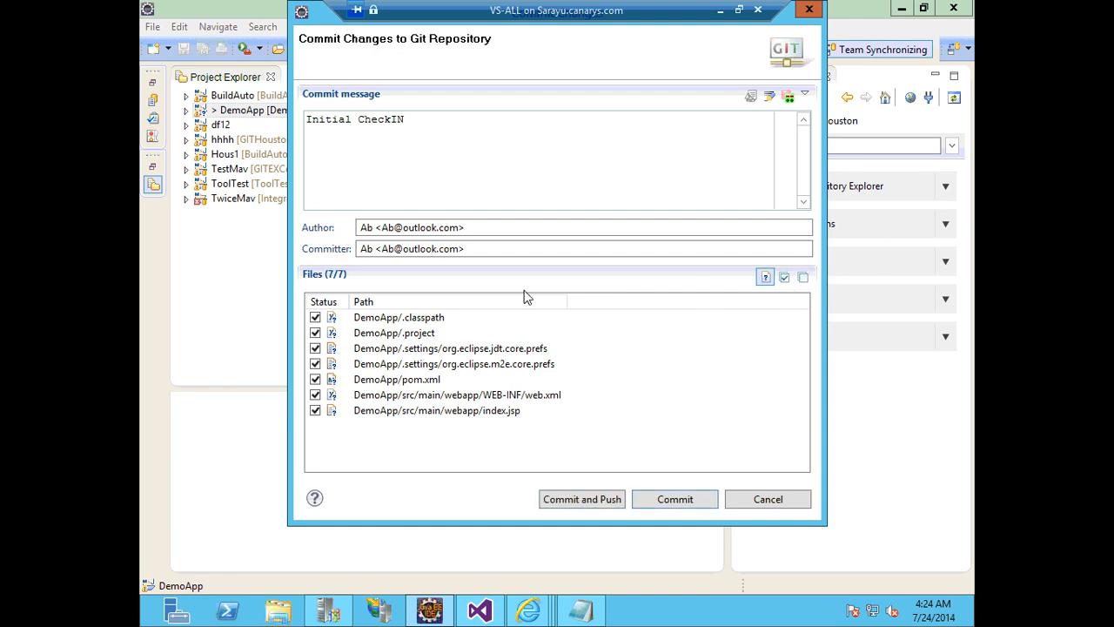
click(585, 499)
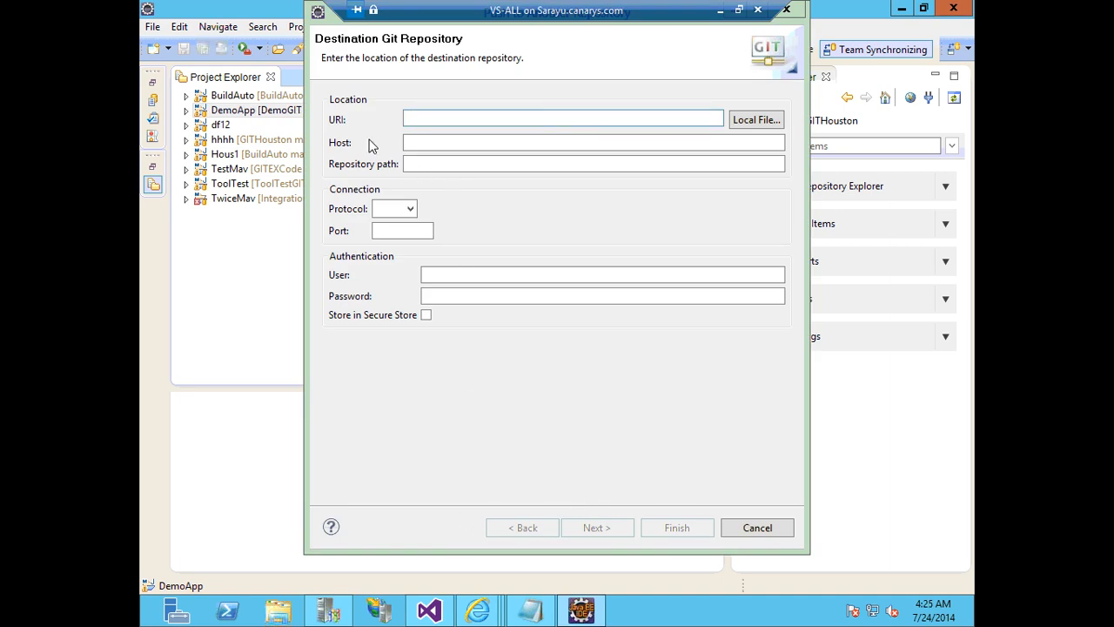
Switch to the Team Foundation Server portal in Internet Explorer, browse the server's projects and navigate to GIT_DemoMaven.
mouse_move(466, 620)
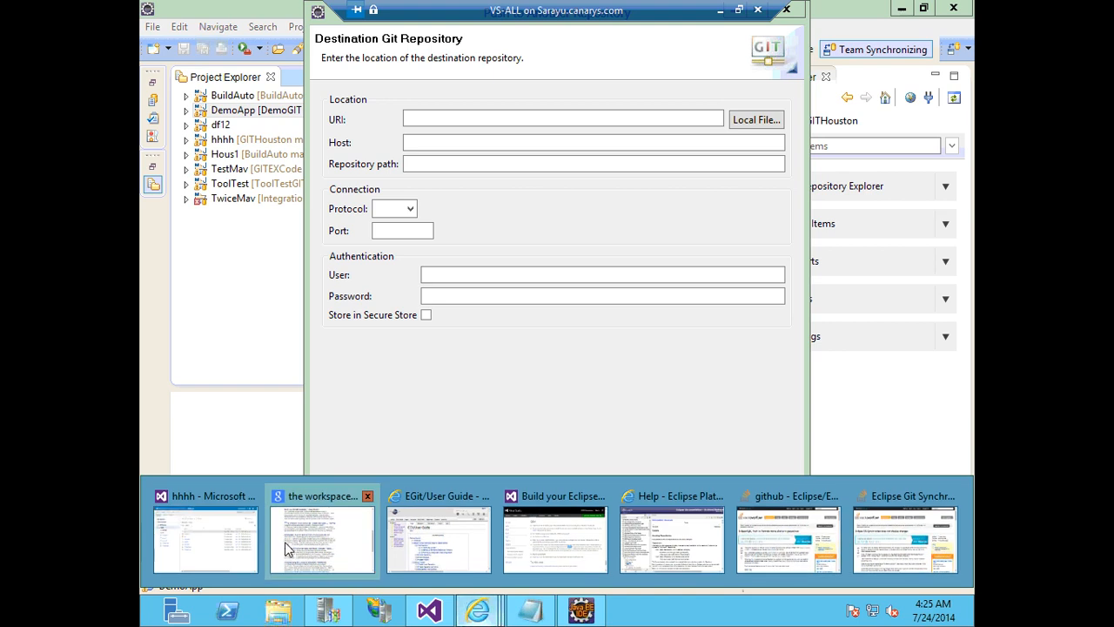
click(227, 531)
mouse_move(417, 85)
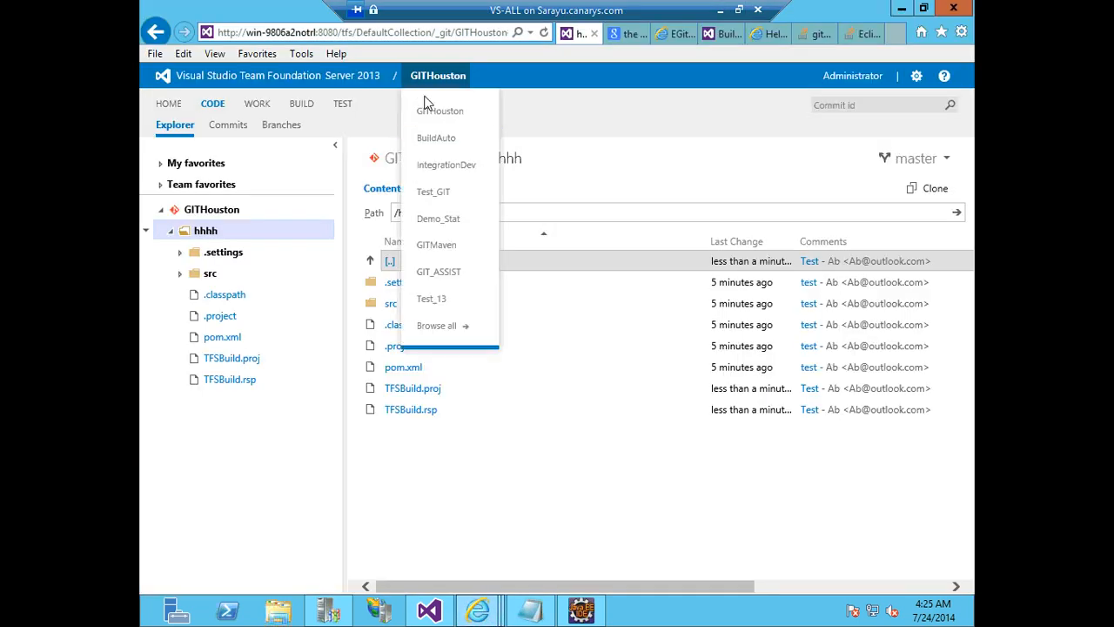
click(446, 329)
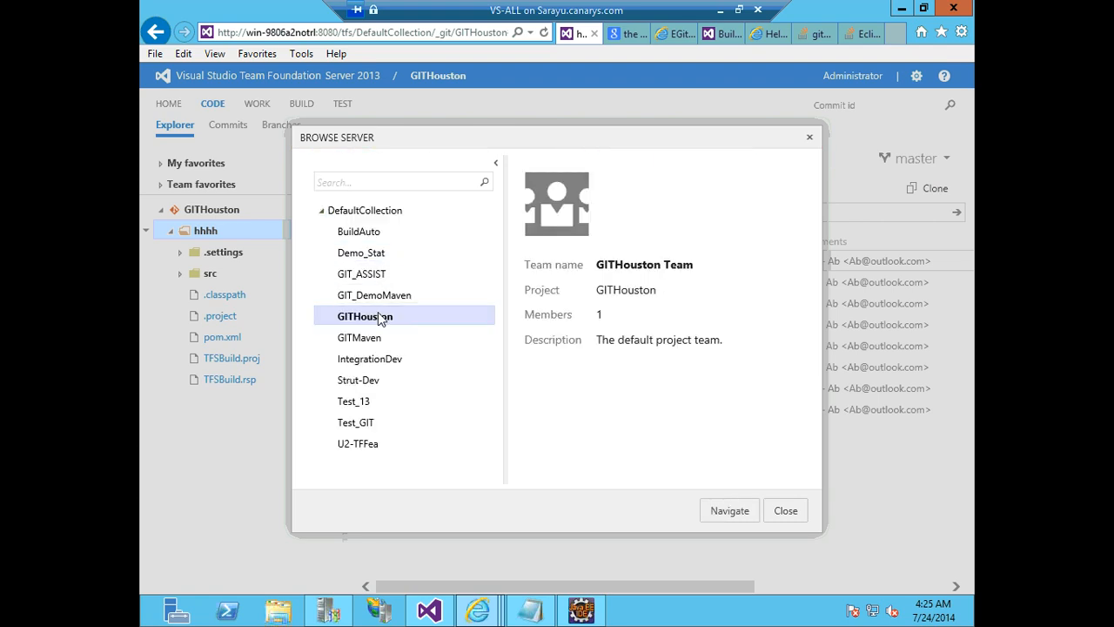
click(386, 297)
click(728, 511)
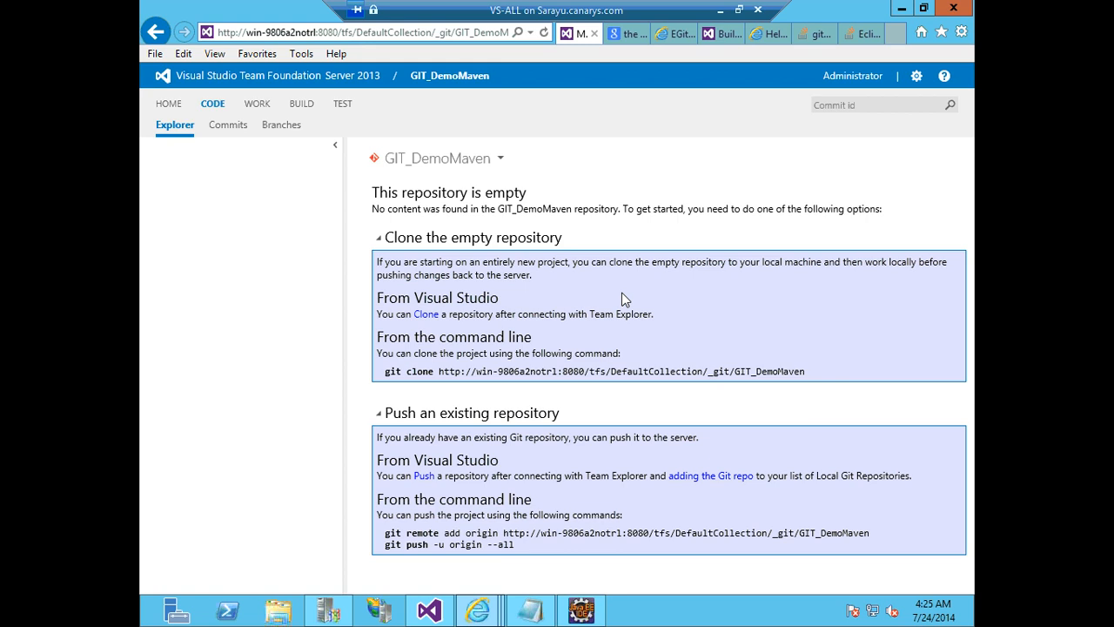
Copy the GIT_DemoMaven repository URL from the git clone command on the empty-repository page.
mouse_move(805, 371)
mouse_down()
mouse_move(515, 352)
mouse_move(453, 372)
mouse_up()
key(ctrl+c)
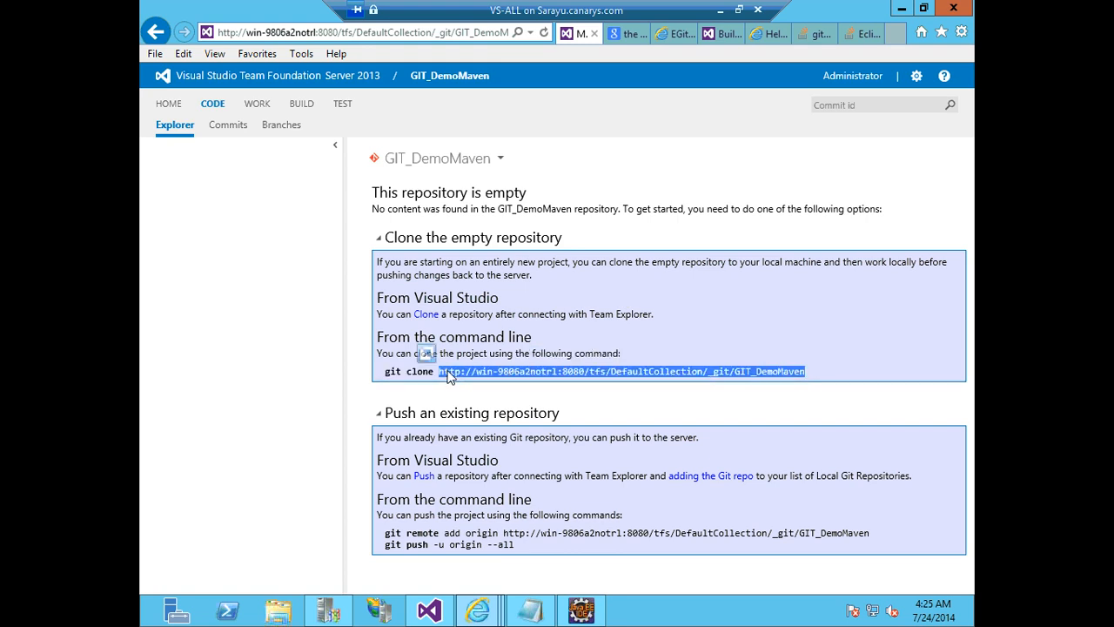
right_click(448, 372)
click(486, 396)
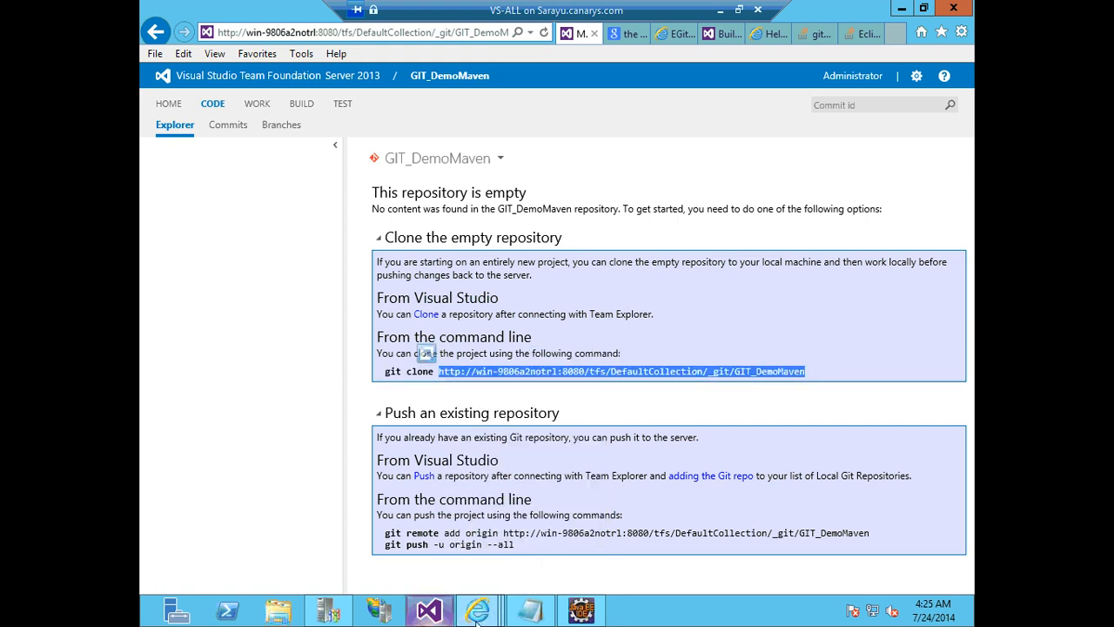
Switch back to Eclipse, paste the copied GIT_DemoMaven URL as the destination repository URI and continue to the push ref specifications.
click(582, 611)
right_click(430, 119)
click(606, 183)
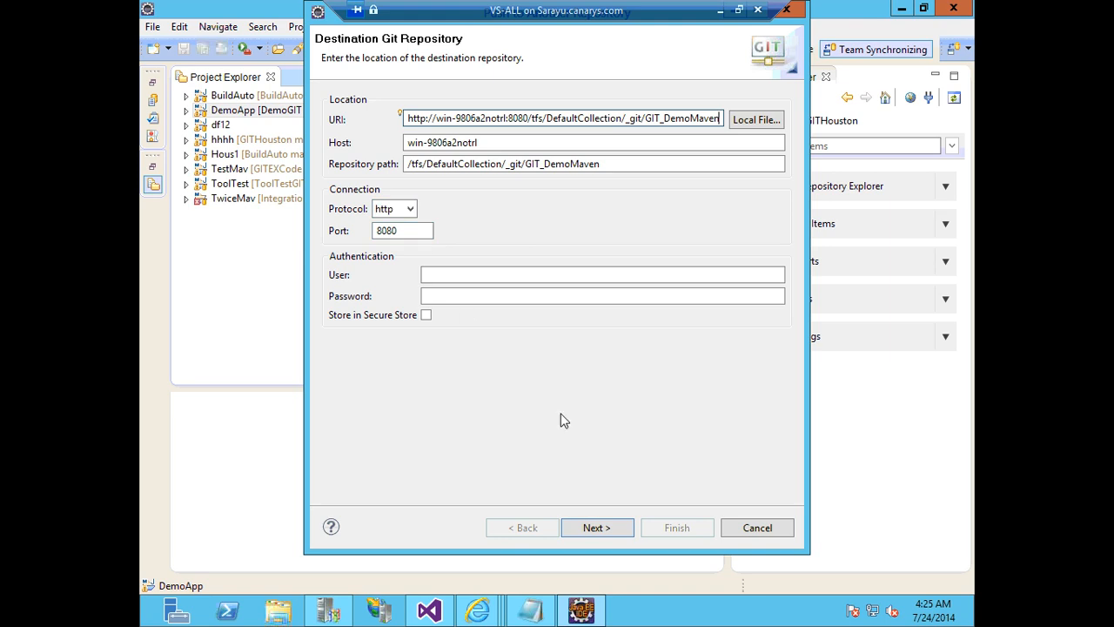
click(601, 528)
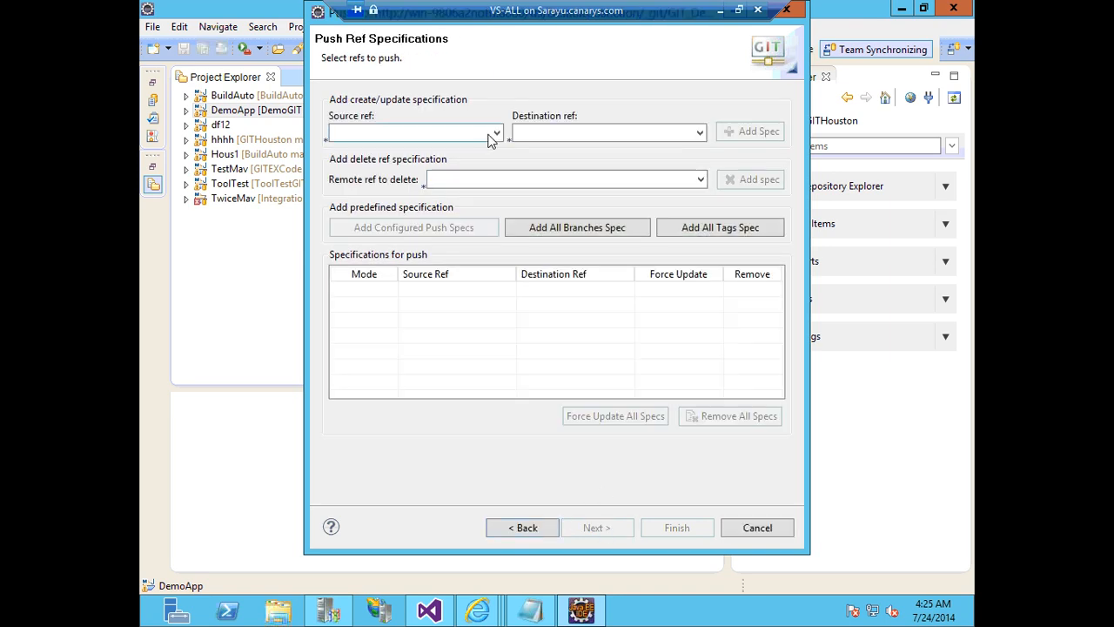
Add a push specification with the local master branch as source and refs/heads/master as destination.
click(497, 134)
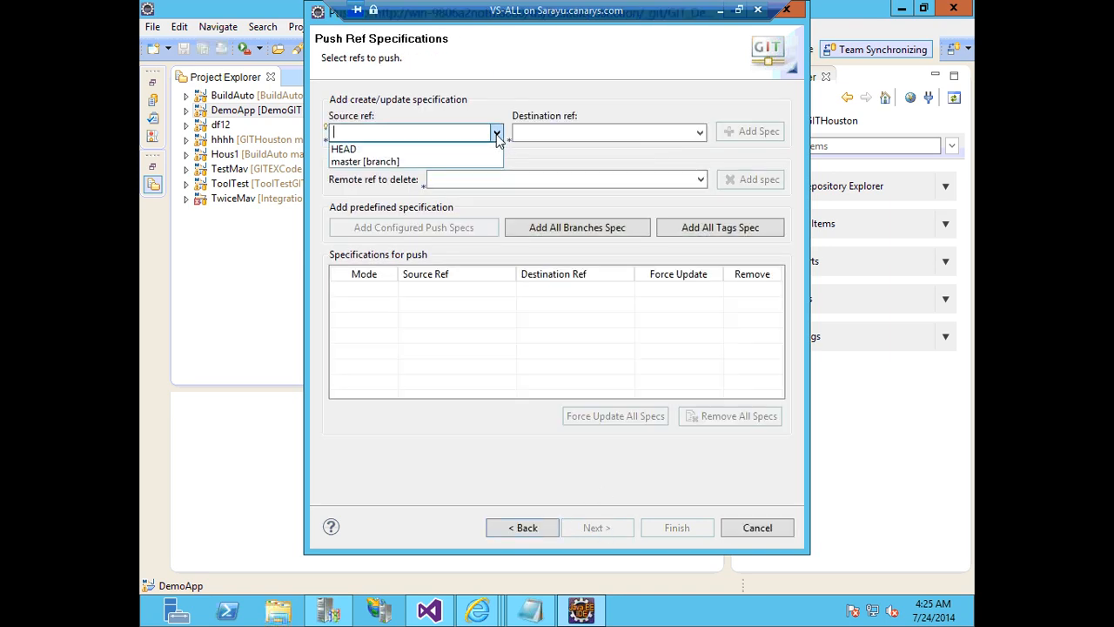
click(384, 162)
drag(425, 139, 322, 147)
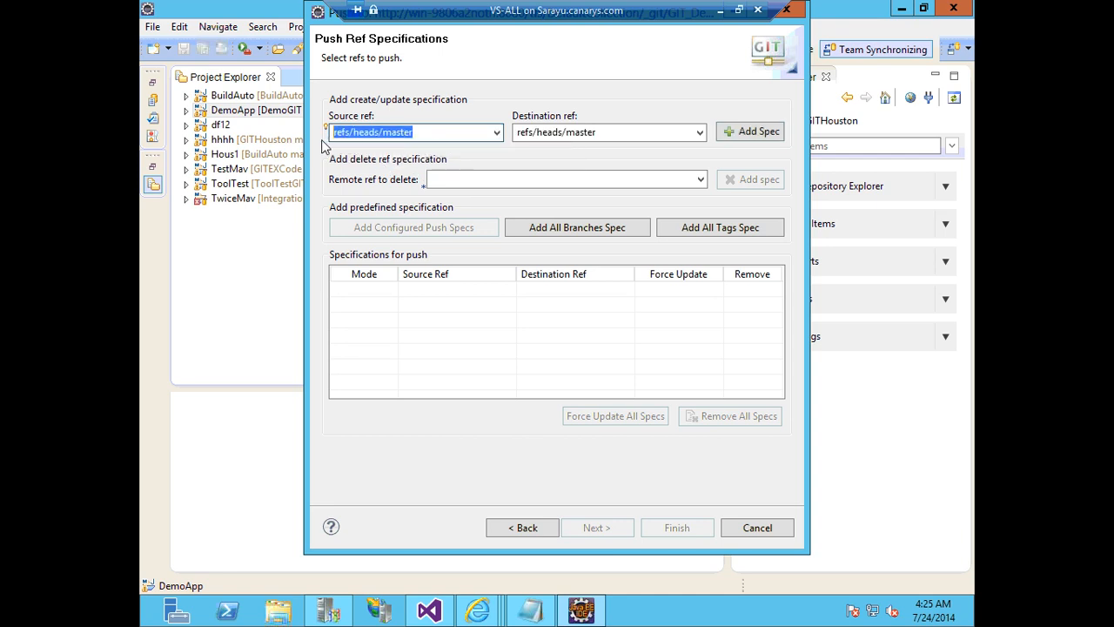
click(736, 132)
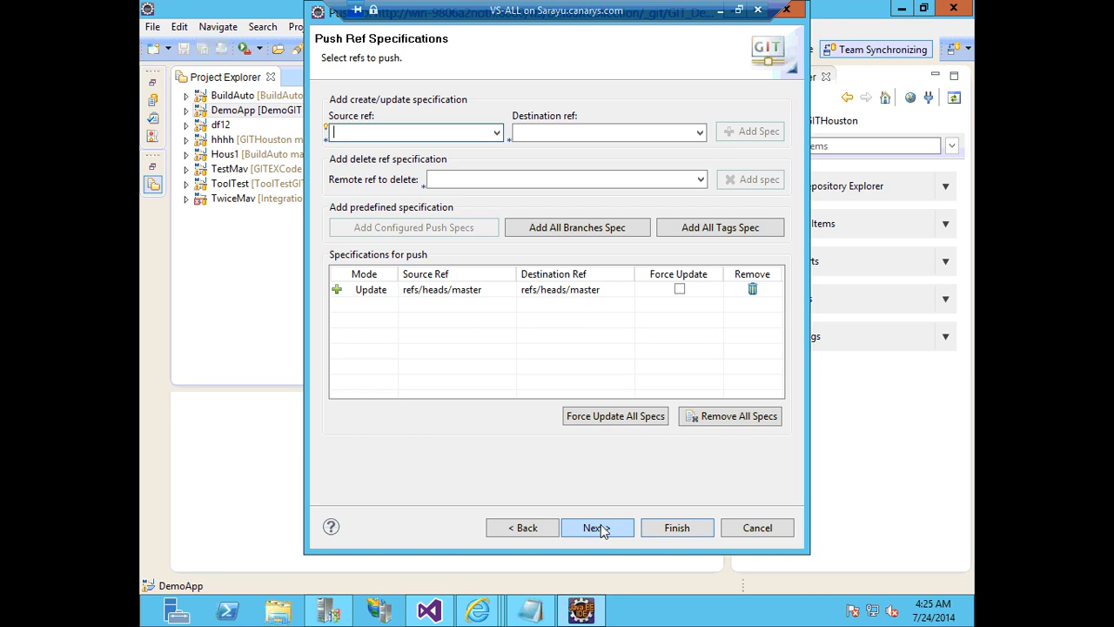
click(342, 128)
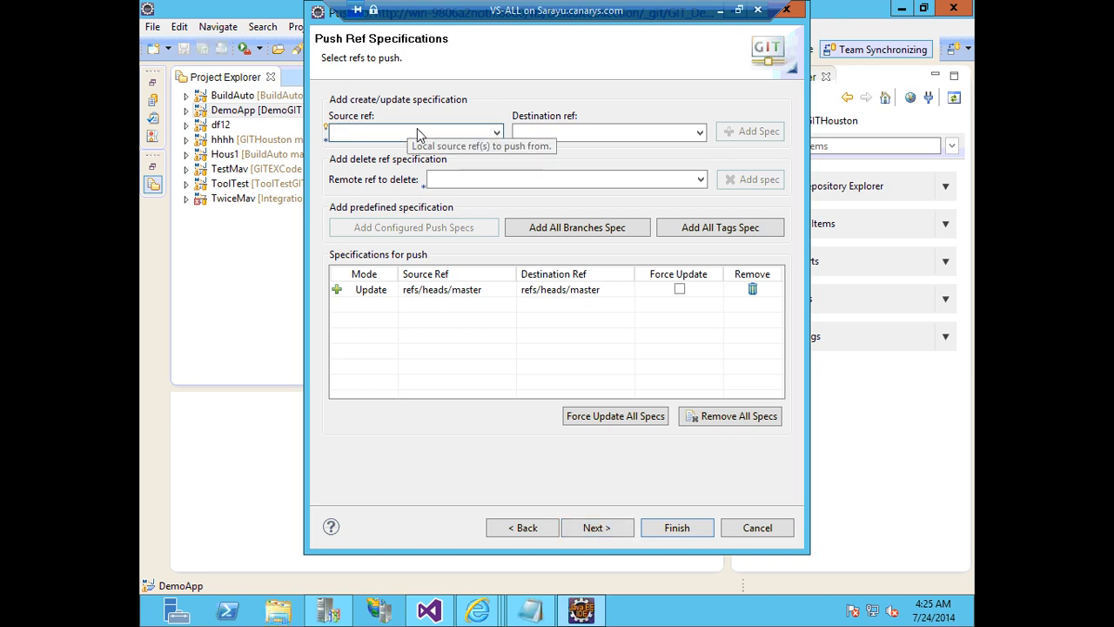
Continue to the push confirmation, push master to the GIT_DemoMaven repository and close the push results.
click(600, 529)
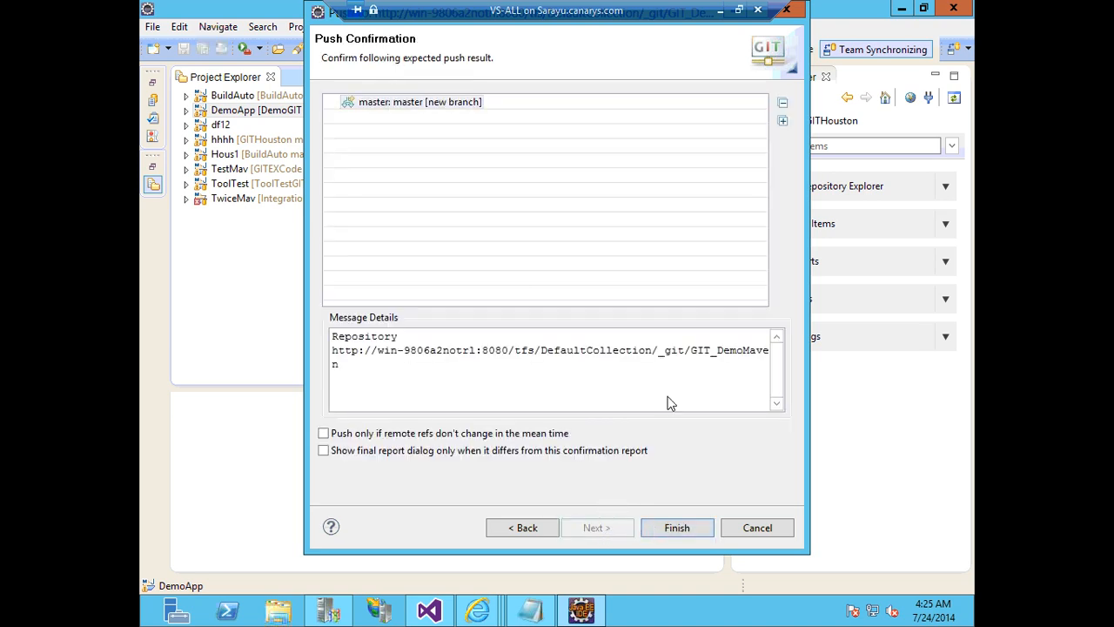
click(675, 528)
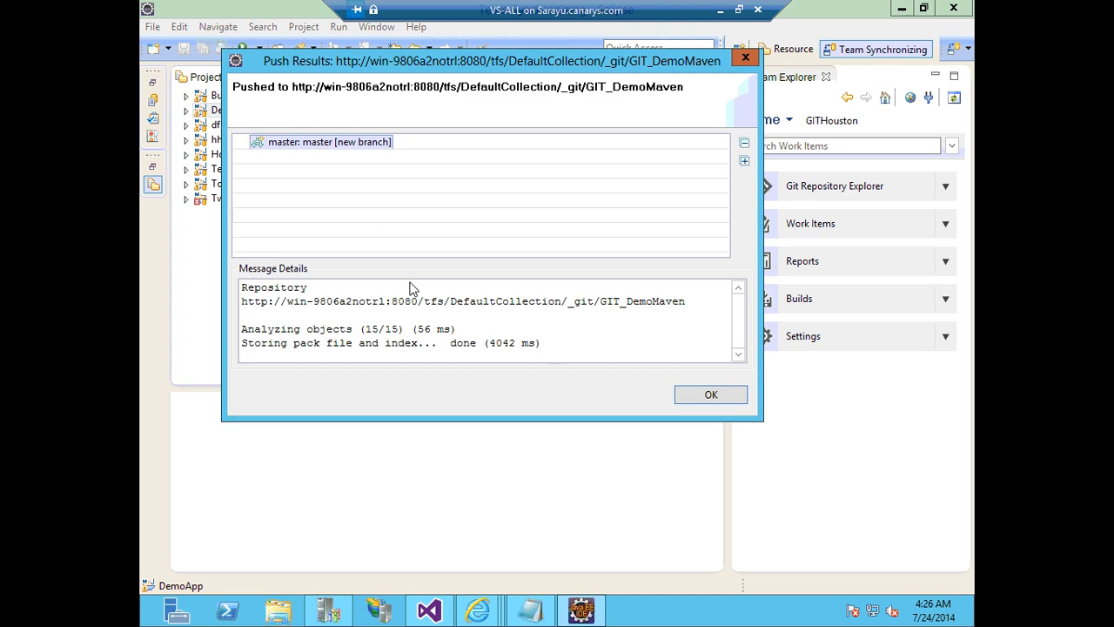
drag(526, 346, 494, 346)
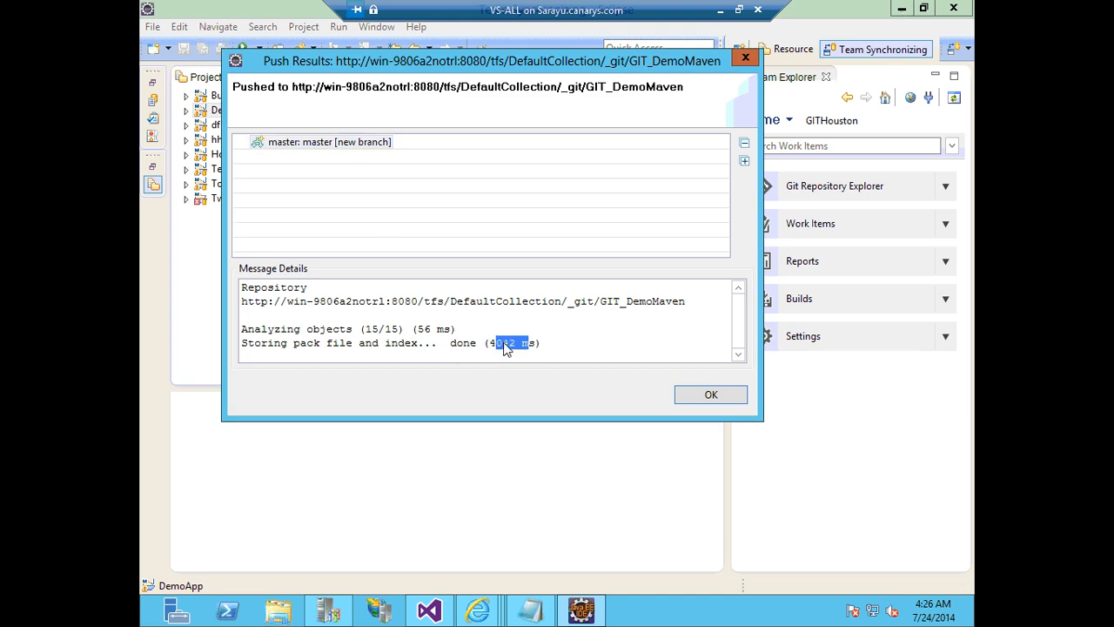
click(690, 395)
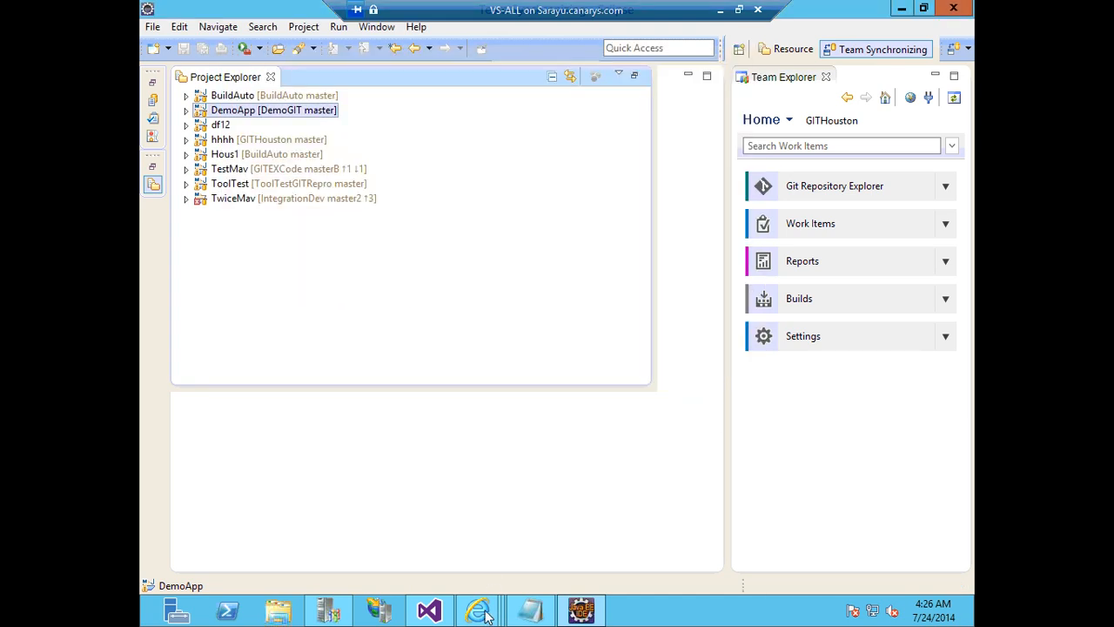
Refresh the GIT_DemoMaven code page in Internet Explorer to check the pushed content, and return to Eclipse.
mouse_move(478, 600)
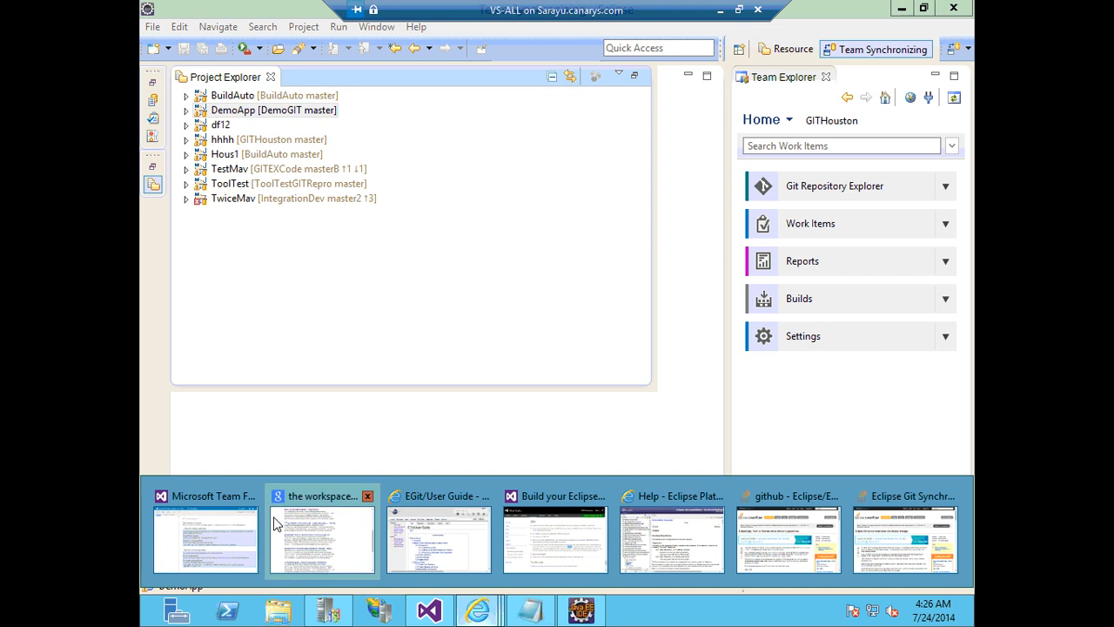
click(238, 524)
click(435, 34)
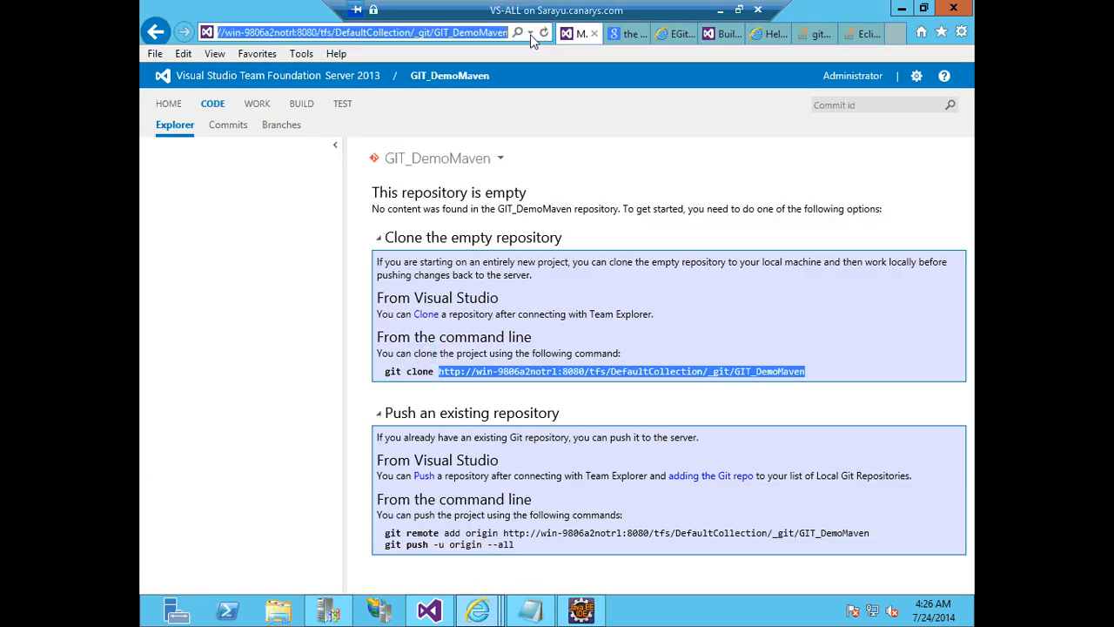
click(543, 33)
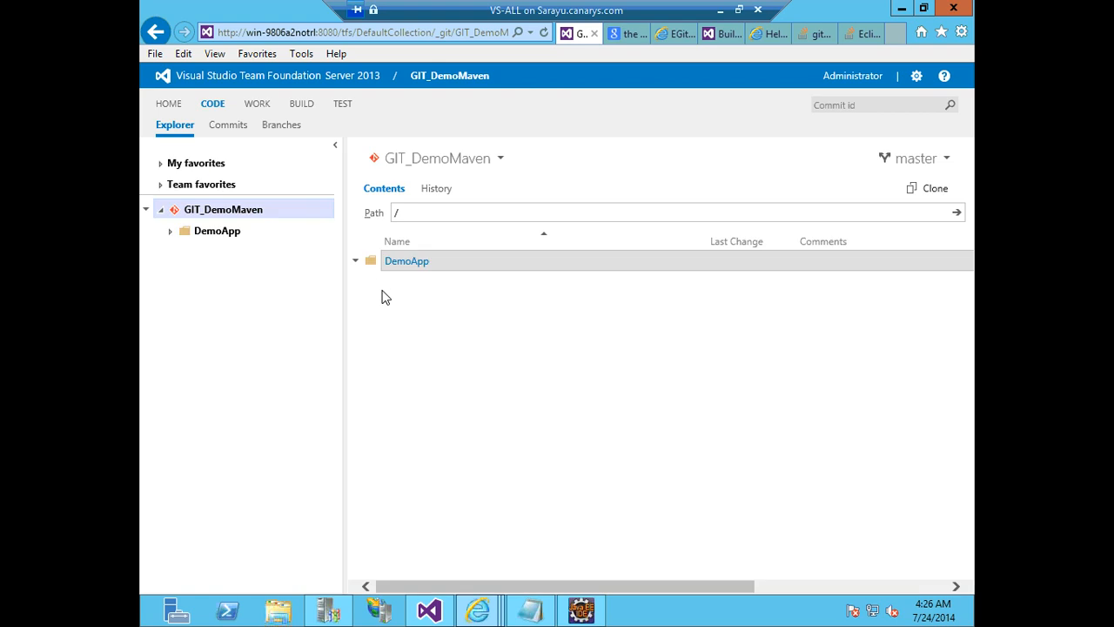
click(902, 9)
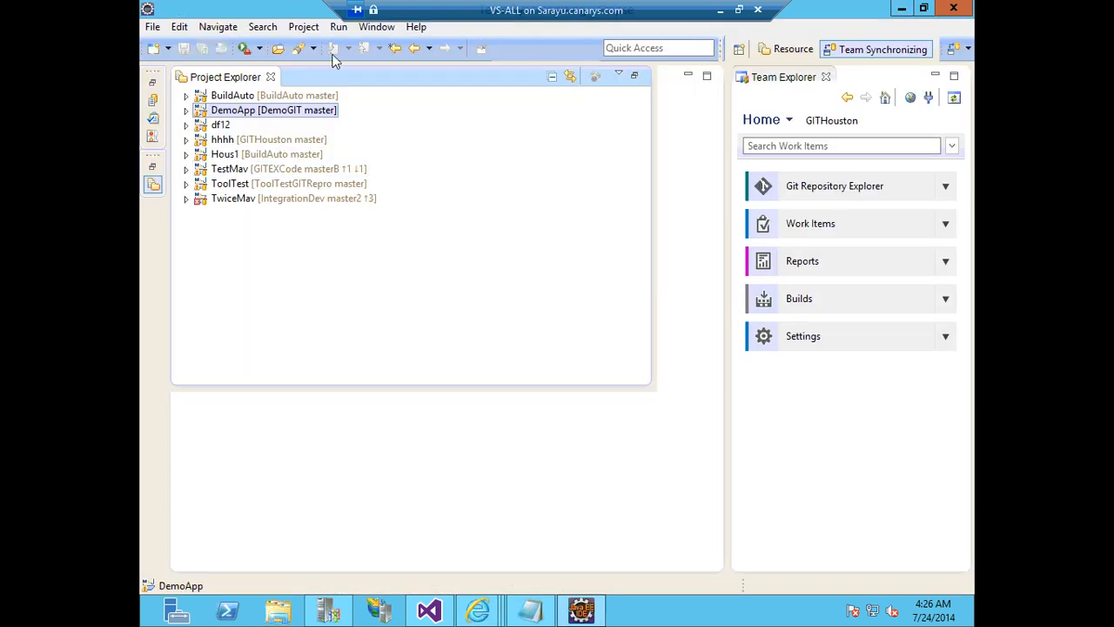
Open the Git Repositories view in Eclipse.
click(376, 27)
mouse_move(474, 123)
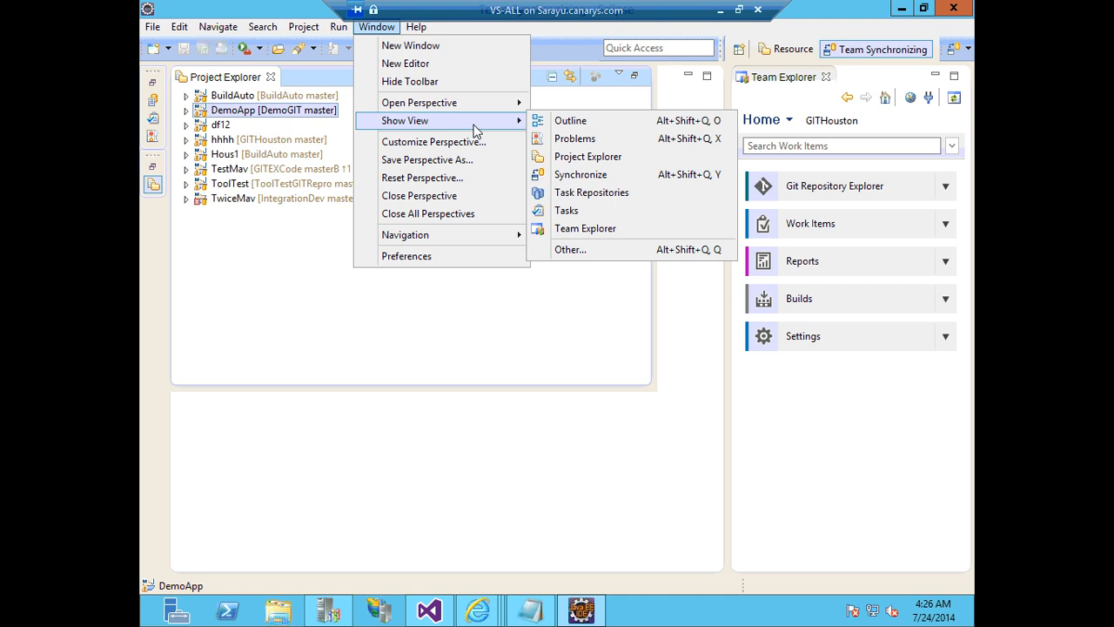
click(568, 250)
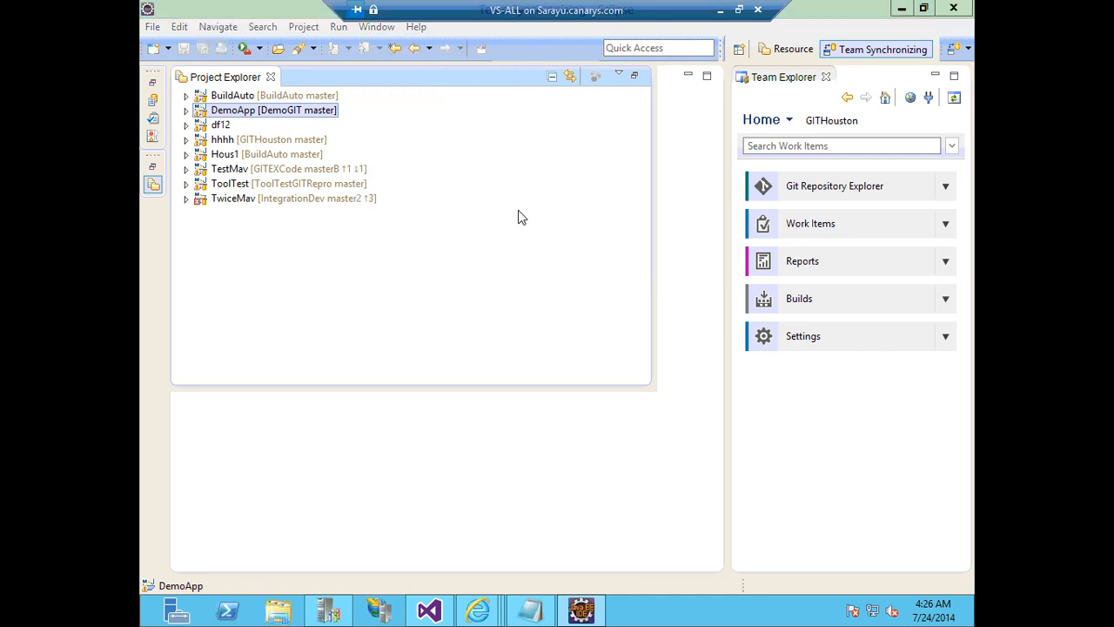
click(512, 129)
click(552, 391)
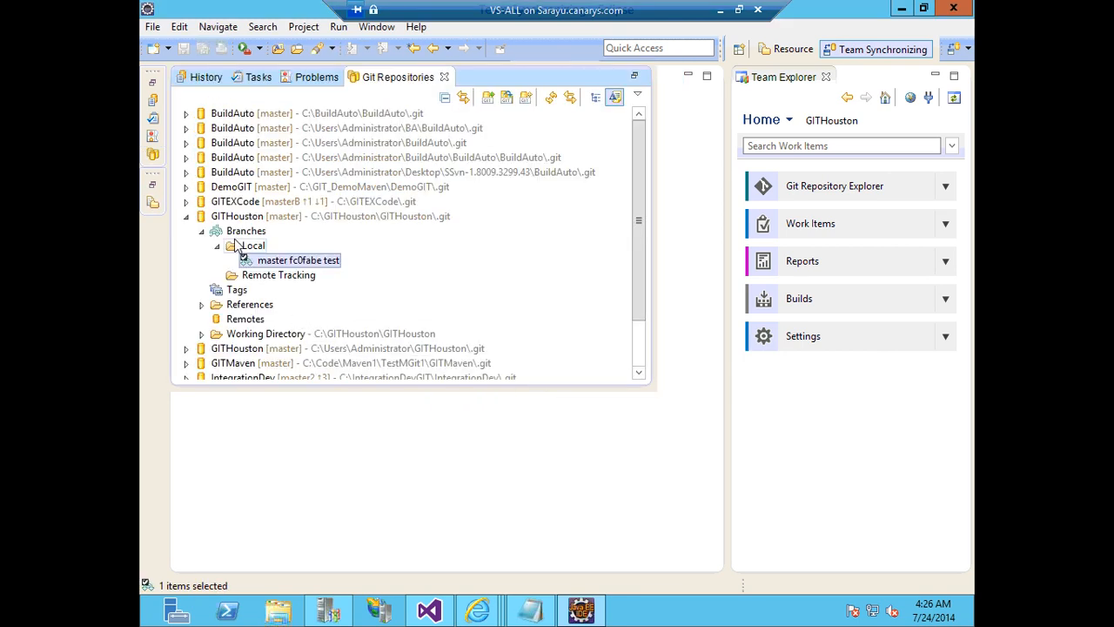
Collapse the first GITHouston repository and expand DemoGIT to examine its working directory and local master branch.
click(186, 217)
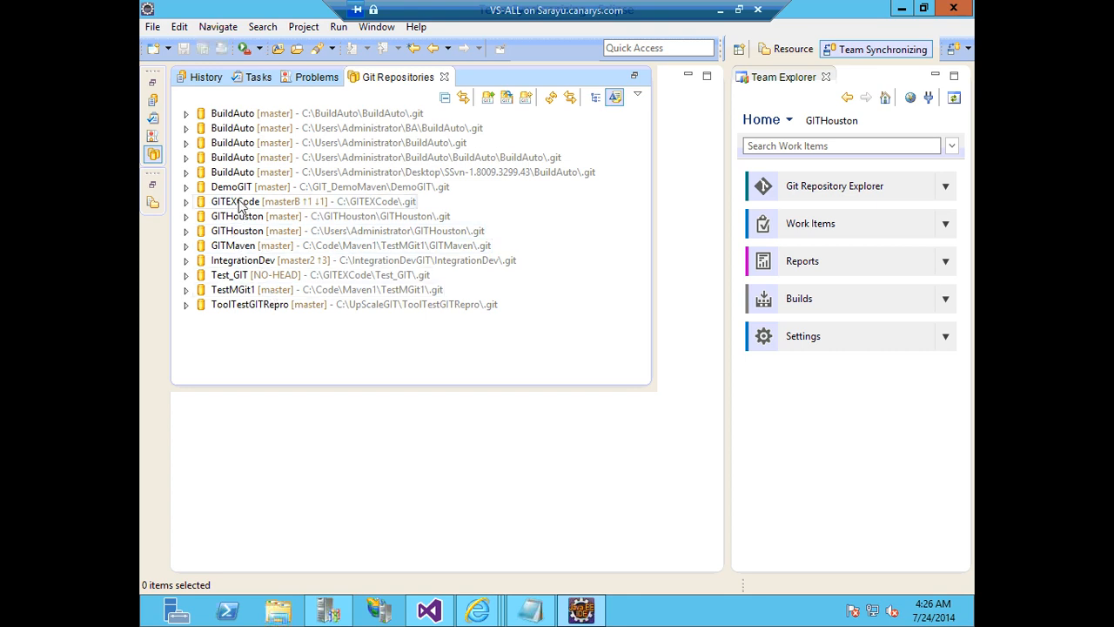
click(186, 187)
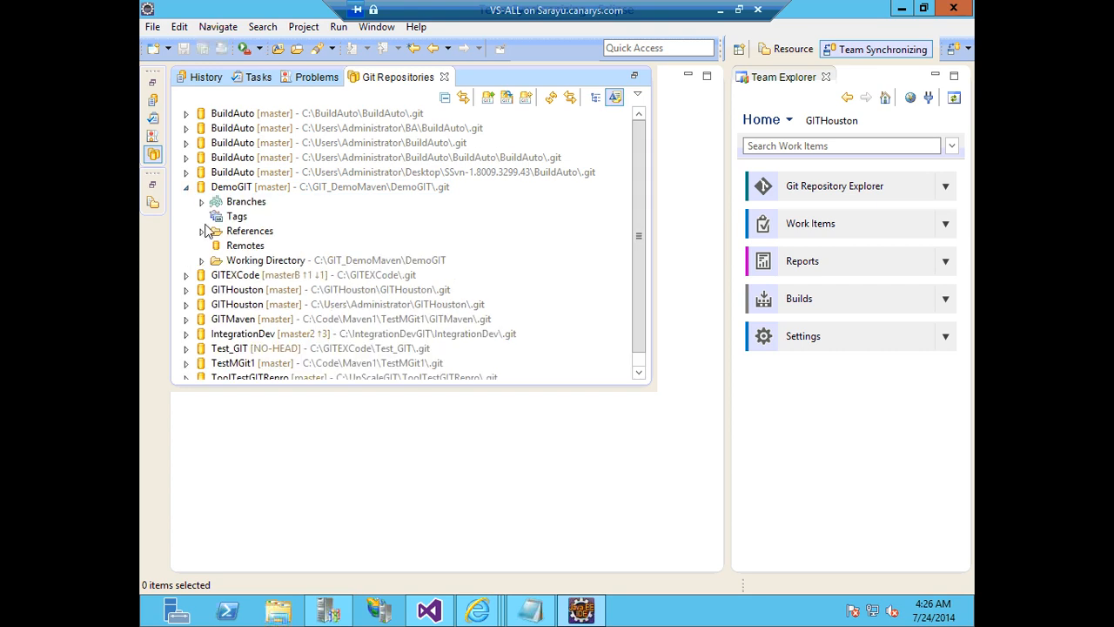
click(201, 260)
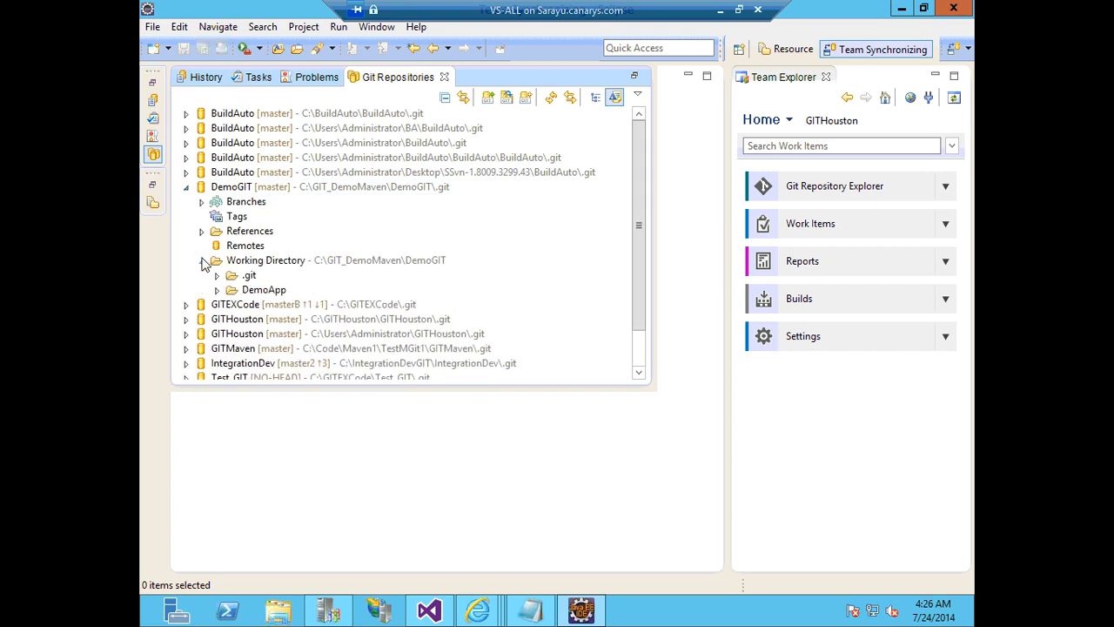
click(253, 293)
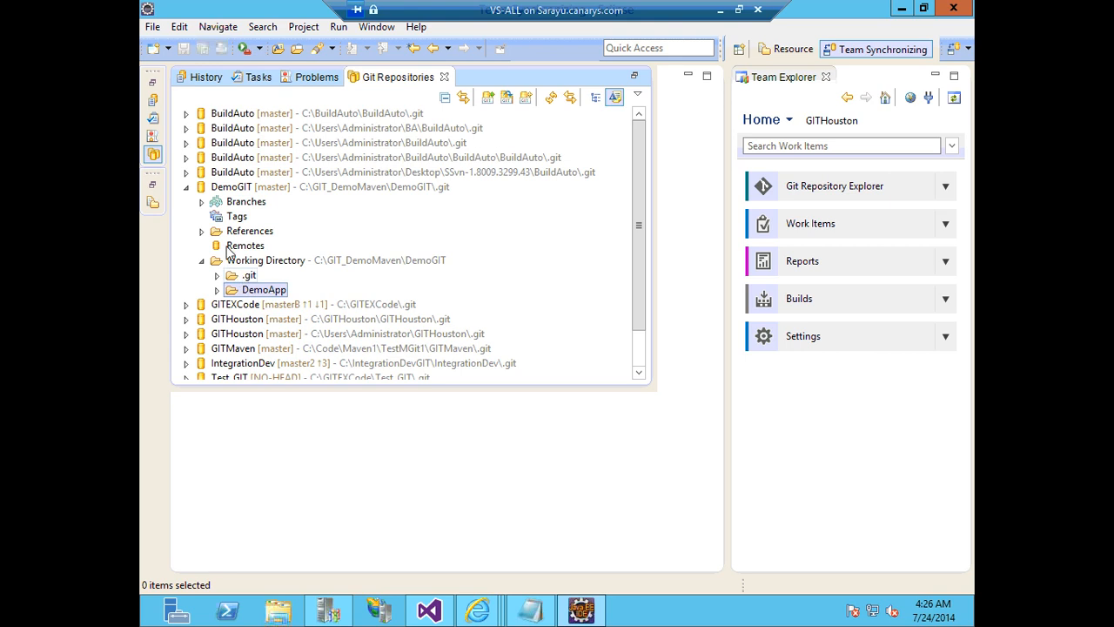
click(201, 202)
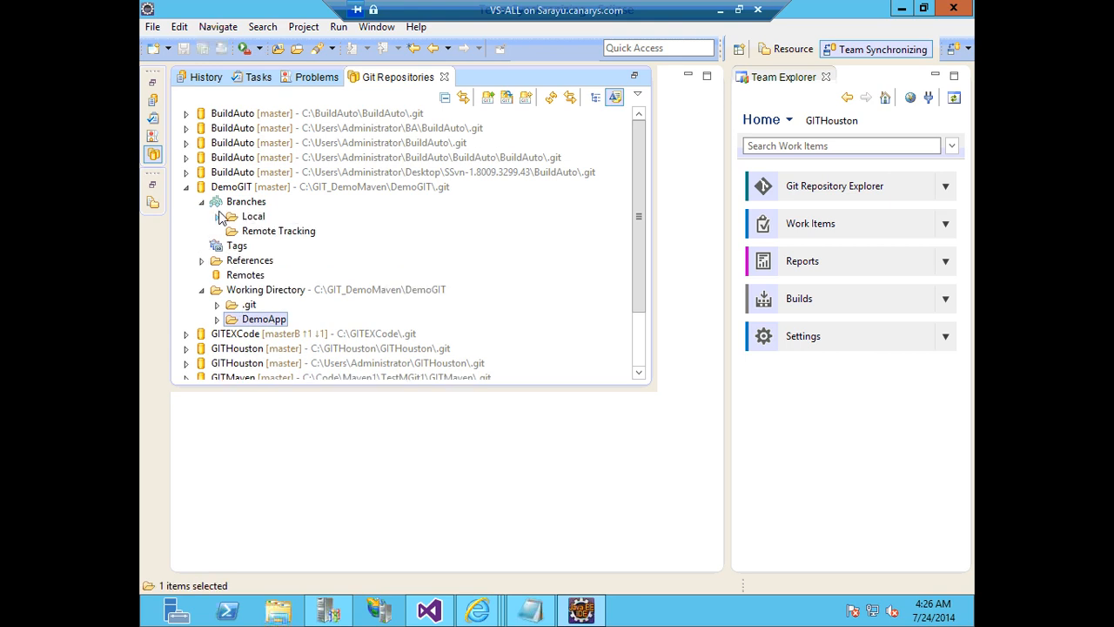
click(216, 215)
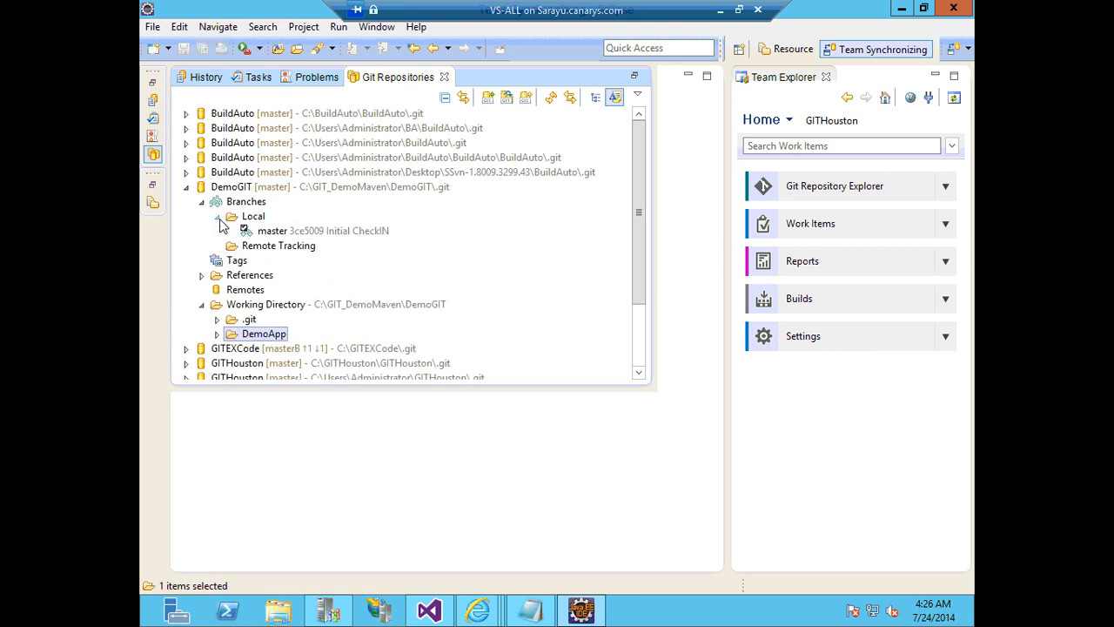
click(270, 233)
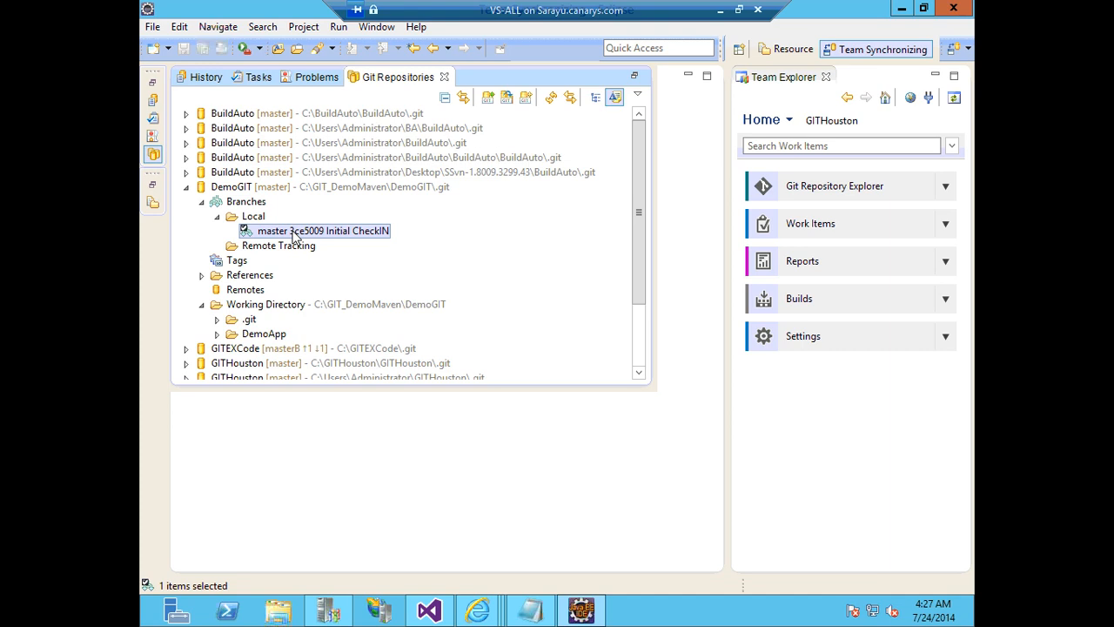
Examine the commands available for DemoGIT's local master branch and its Remotes node.
right_click(254, 235)
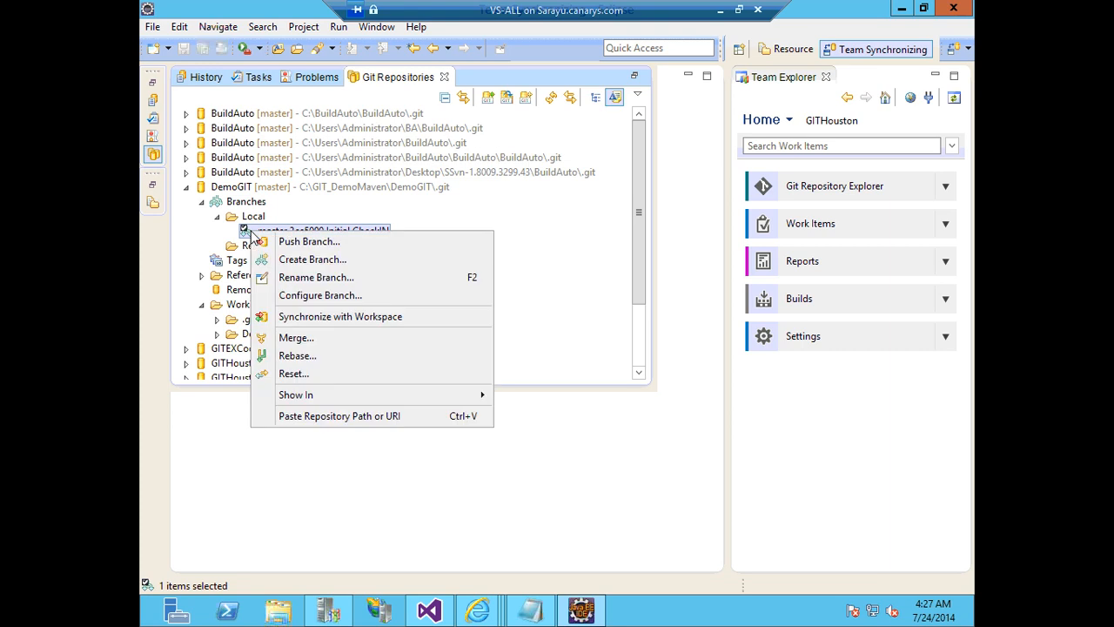
click(235, 293)
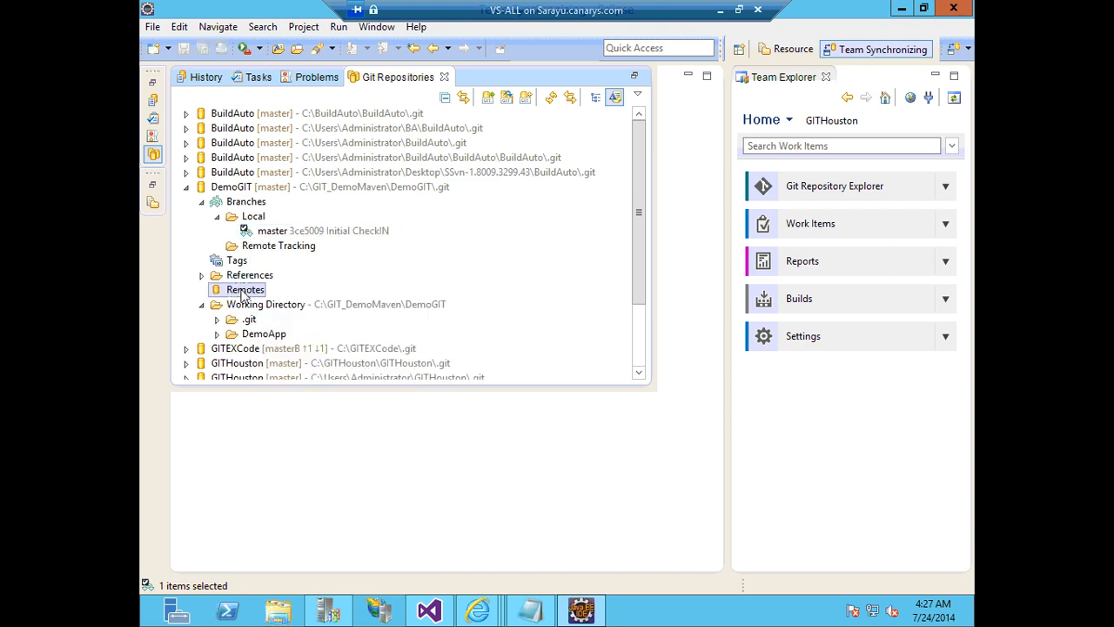
right_click(244, 296)
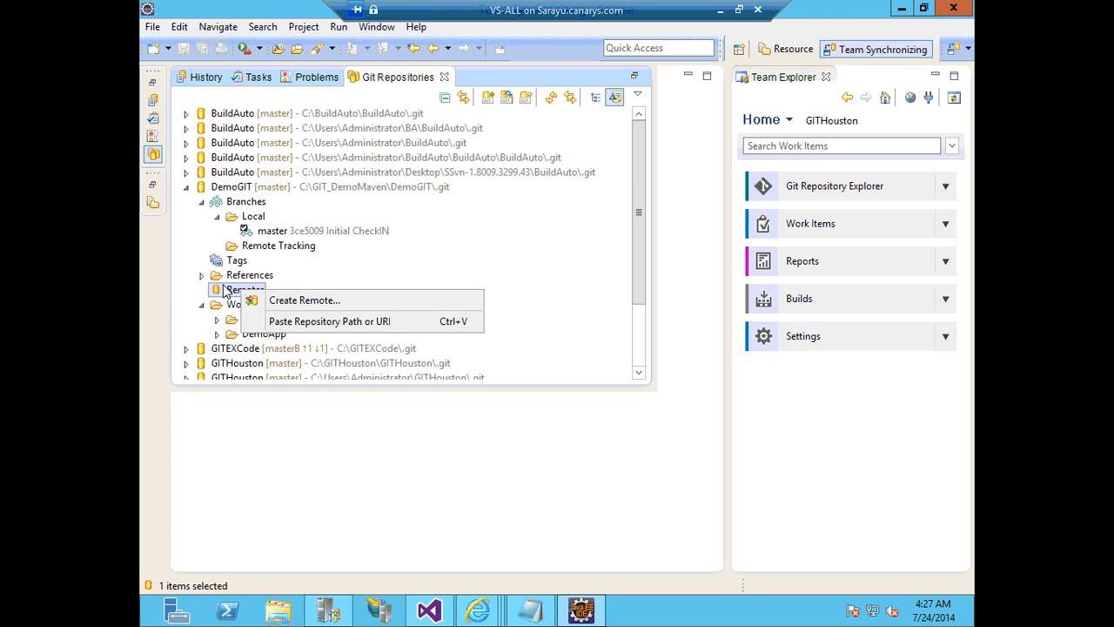
click(230, 205)
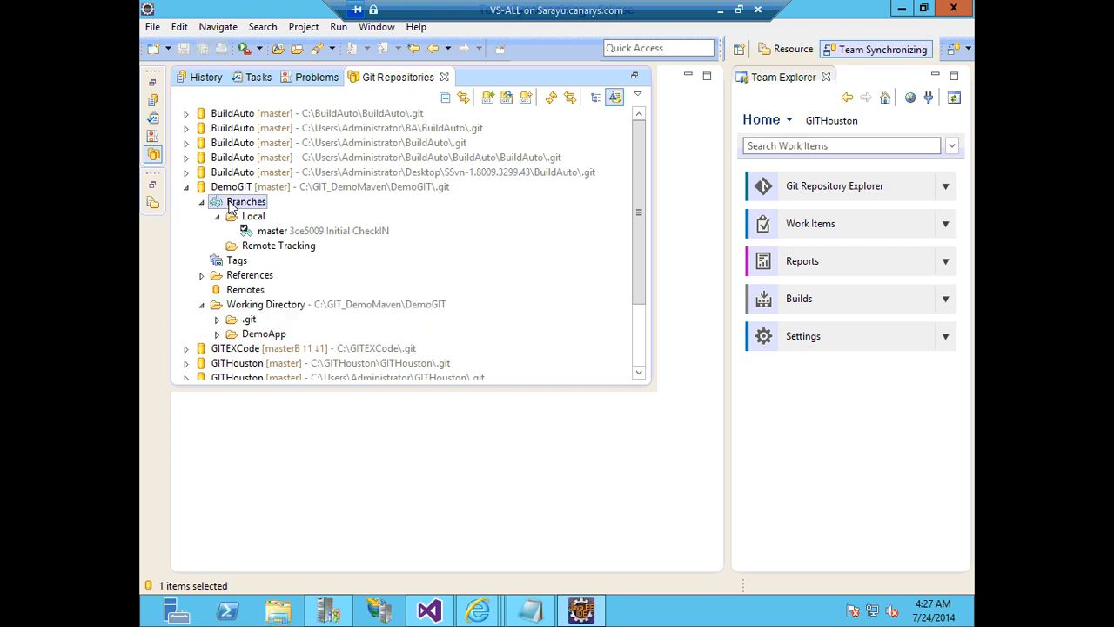
click(252, 232)
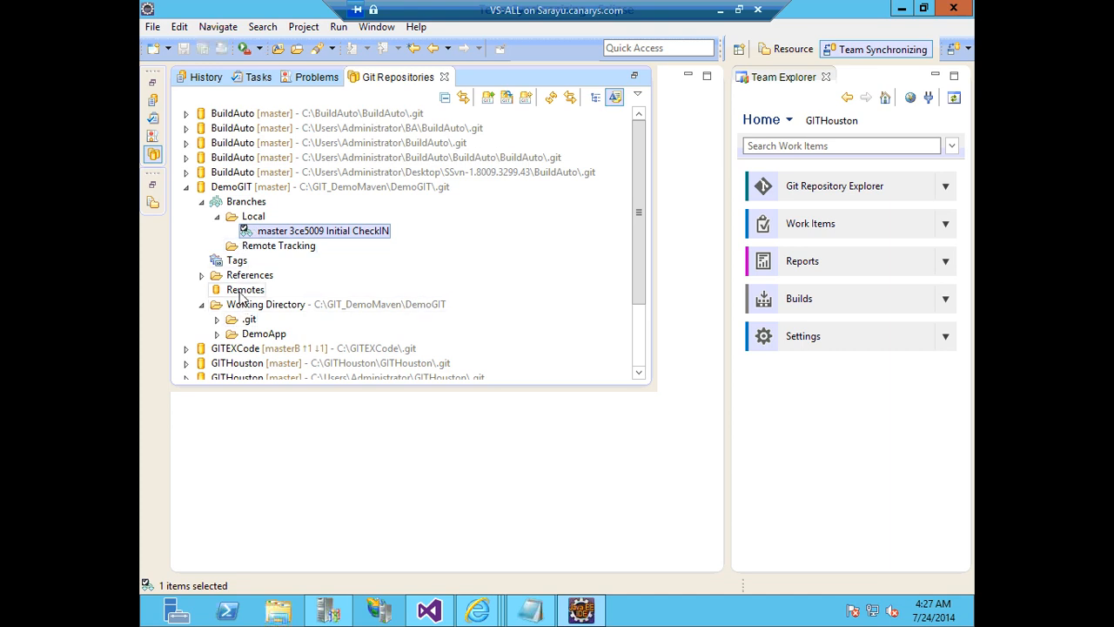
Configure DemoGIT's local master branch with refs/heads/master as both the upstream branch and the remote, and collapse DemoGIT.
right_click(266, 238)
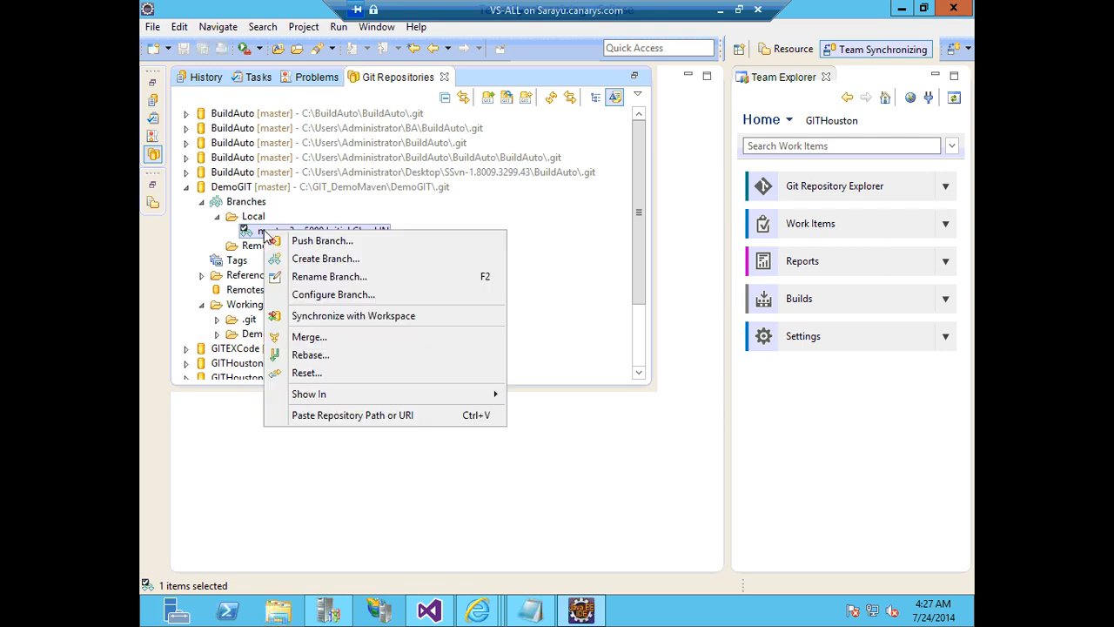
click(305, 299)
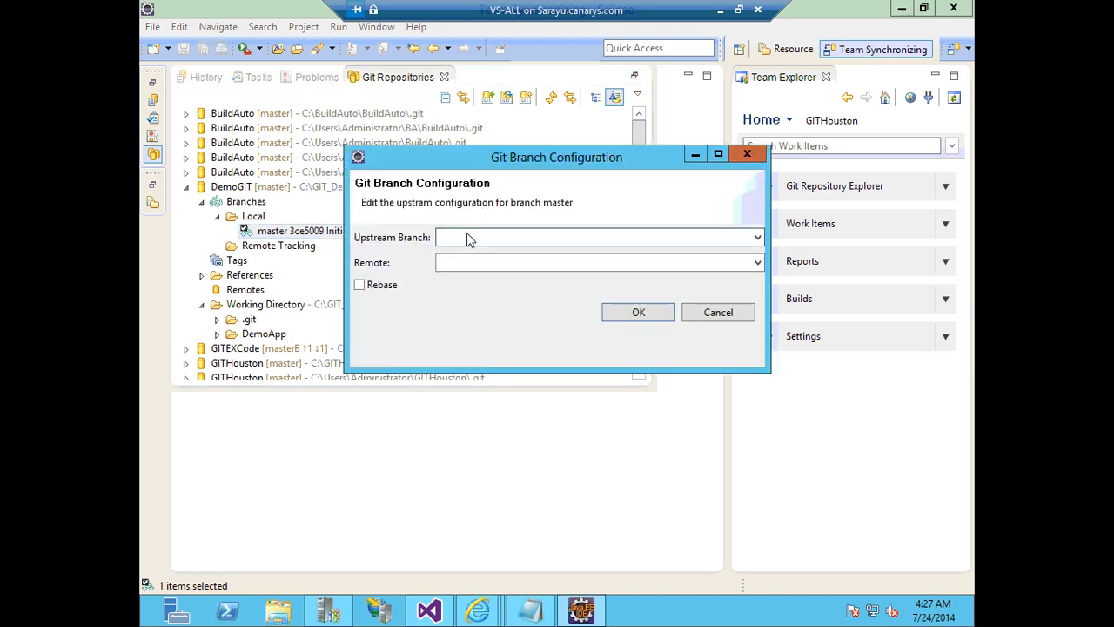
click(757, 238)
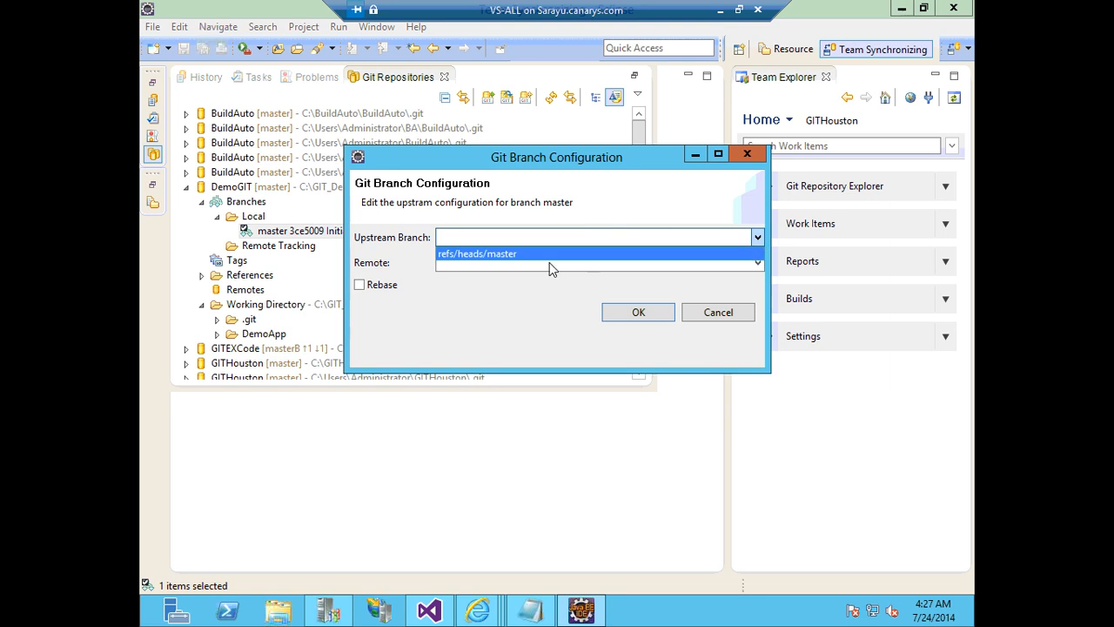
click(487, 254)
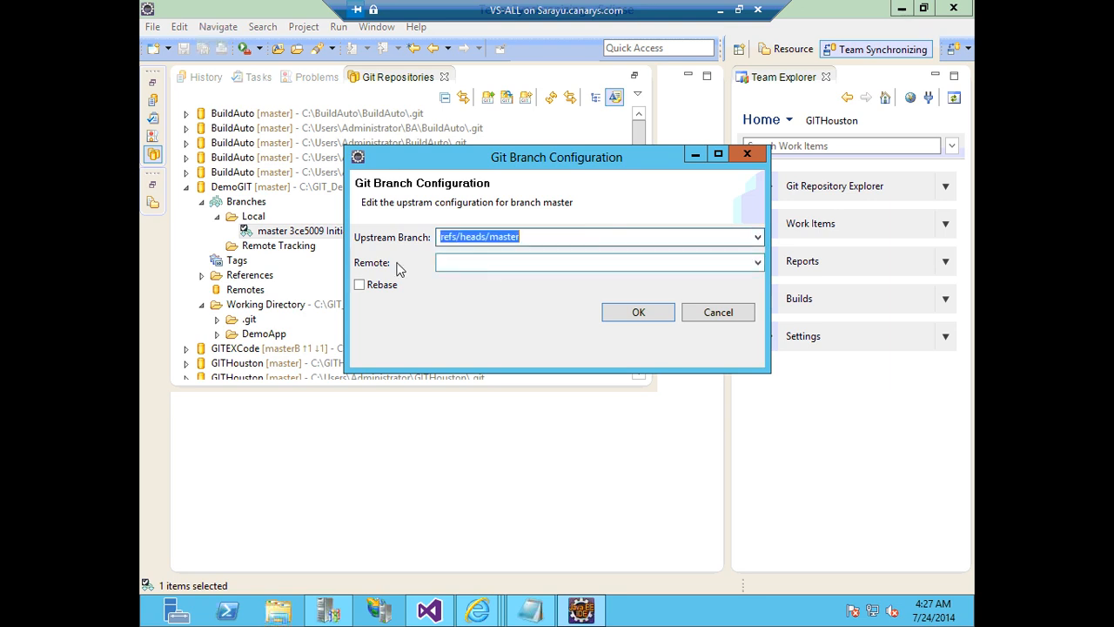
click(754, 268)
click(500, 265)
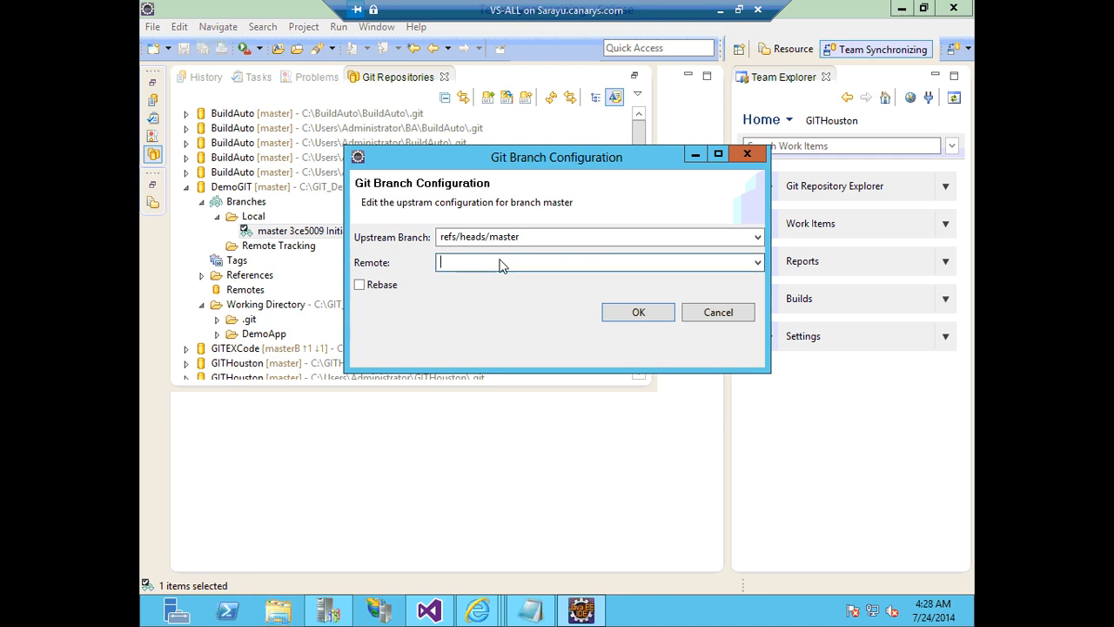
click(516, 241)
key(ctrl+c)
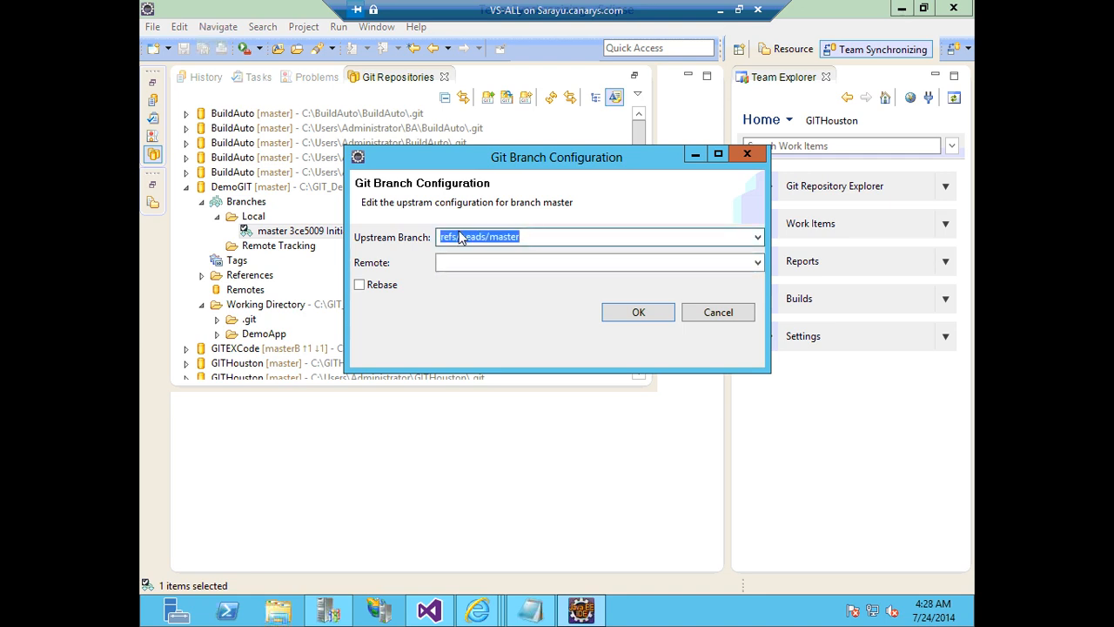
key(Tab)
key(ctrl+v)
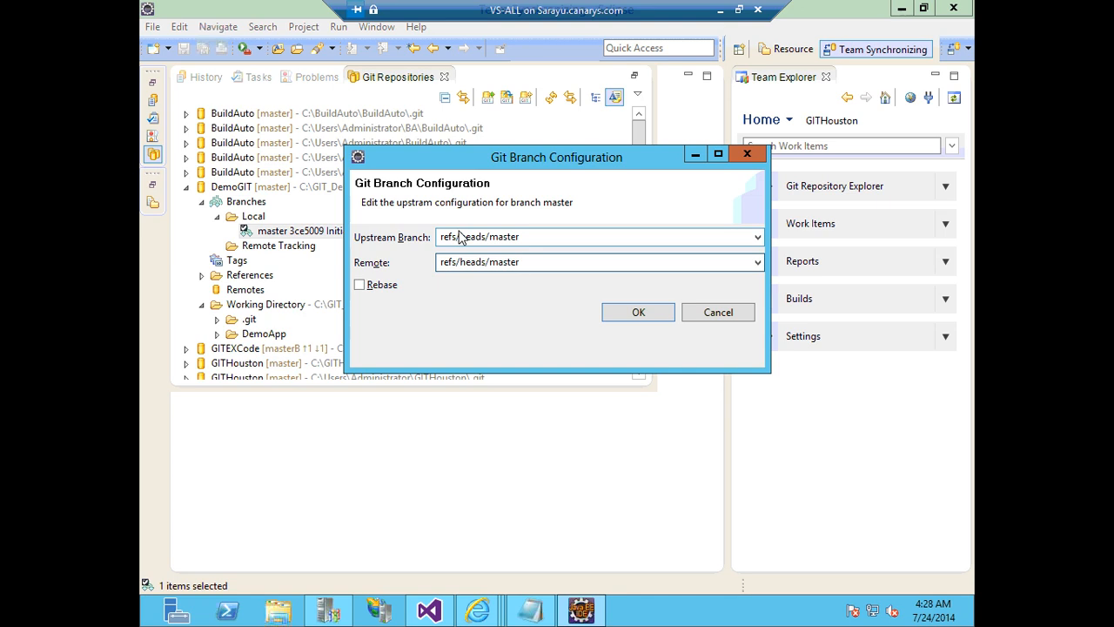
click(636, 318)
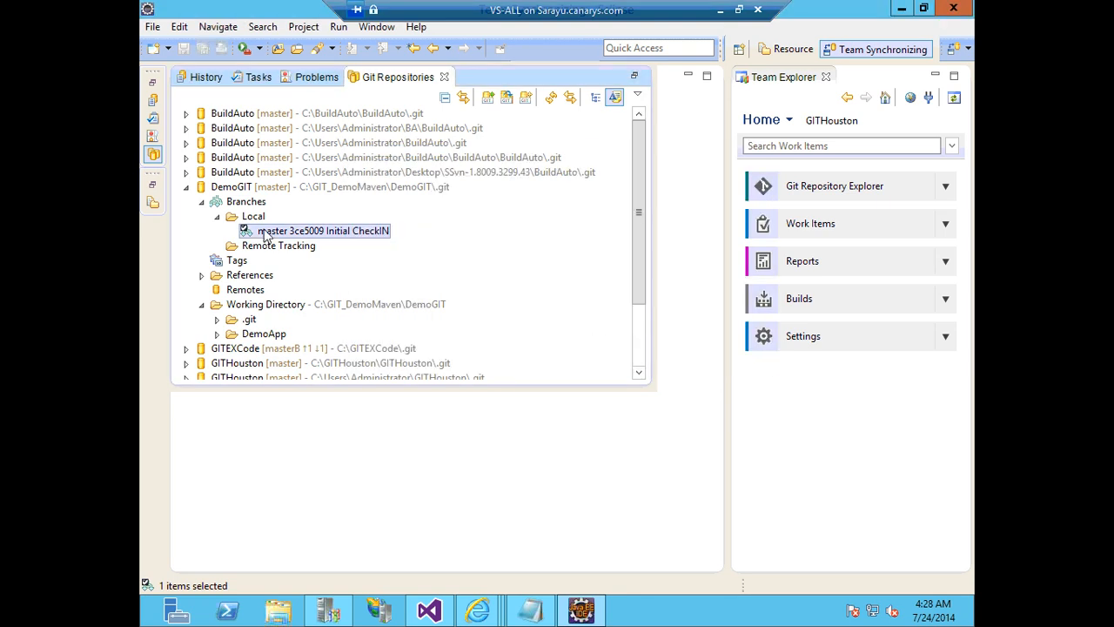
click(186, 187)
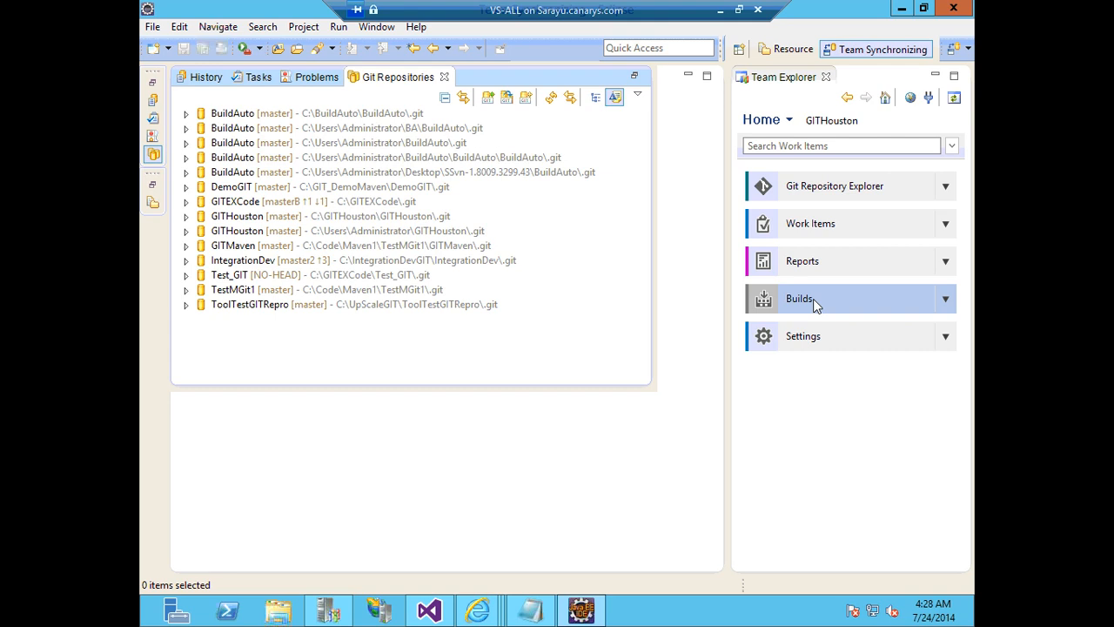
Clone the GIT_DemoMaven repository from Team Foundation Server to the default location with remote name origin, and leave the import wizard.
click(946, 186)
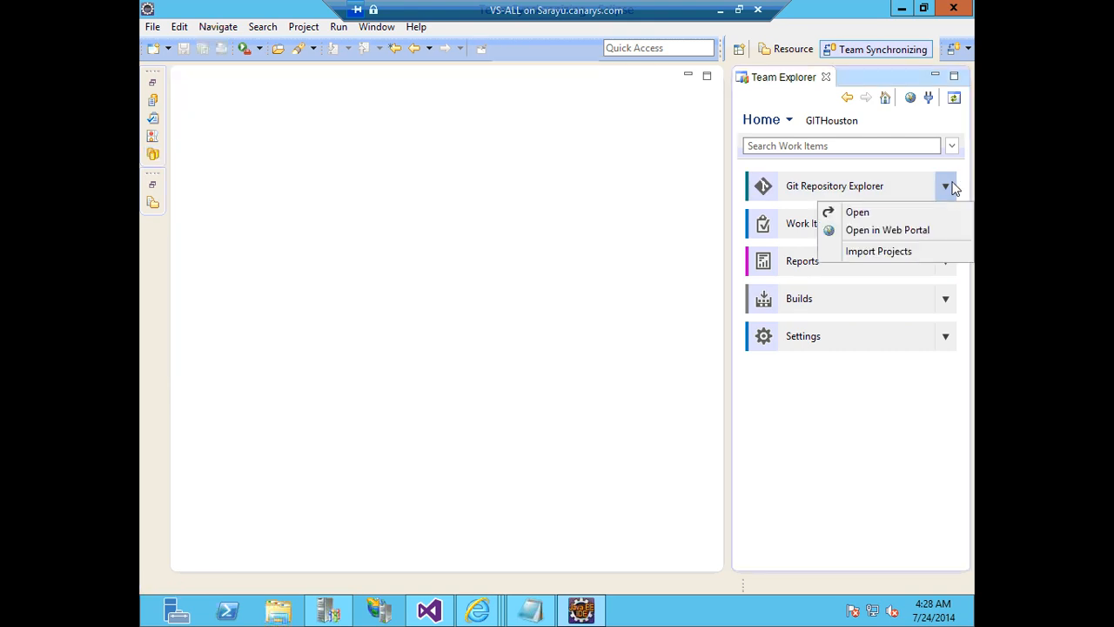
click(871, 252)
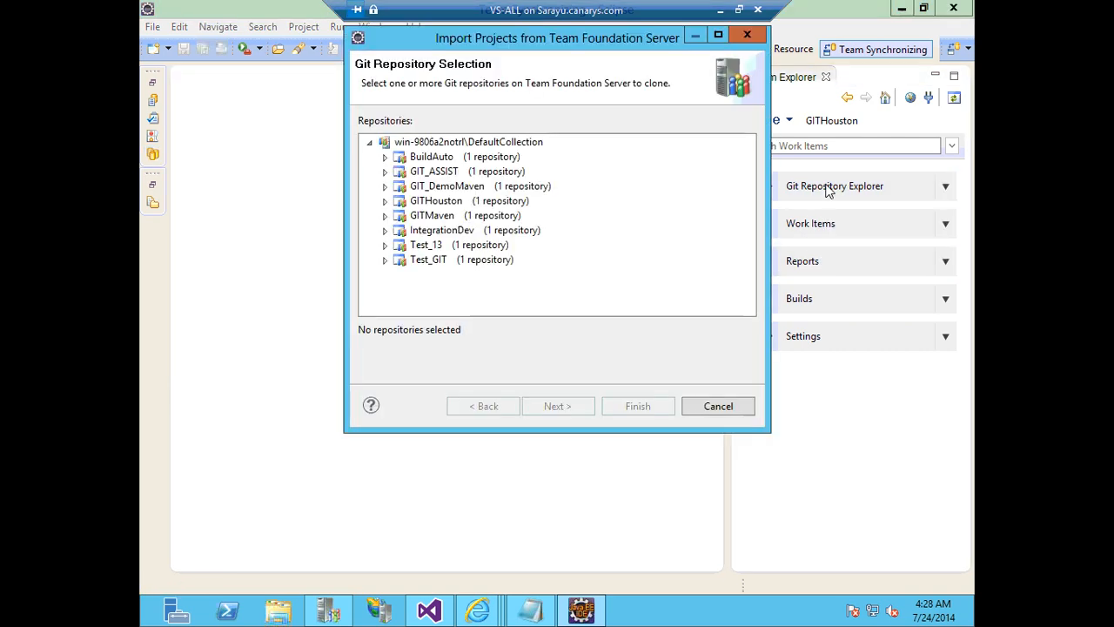
click(385, 186)
click(461, 202)
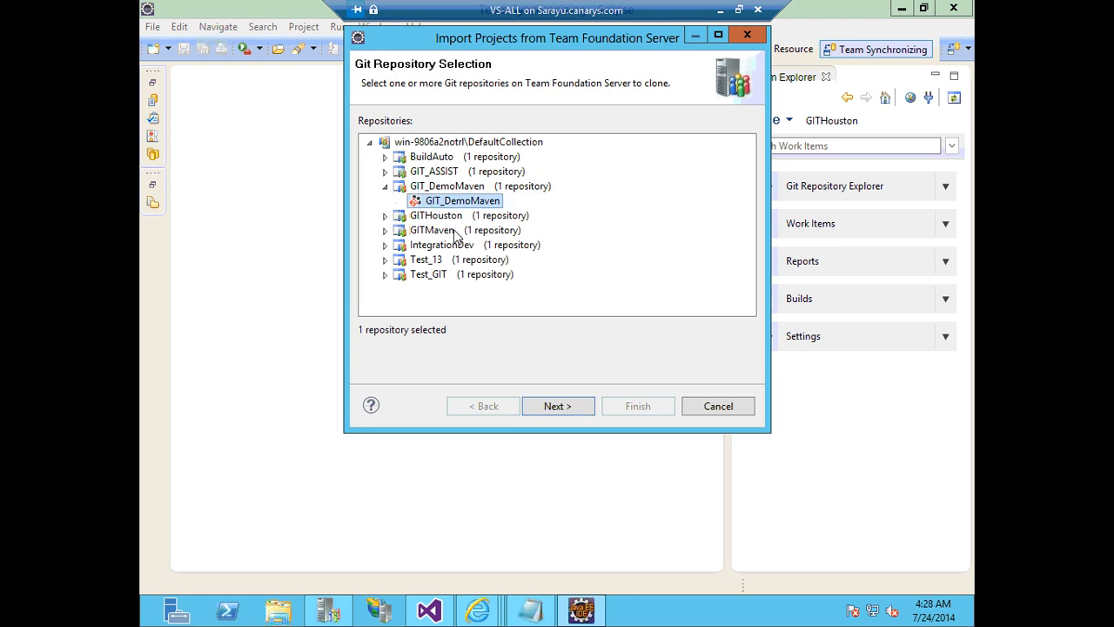
click(557, 407)
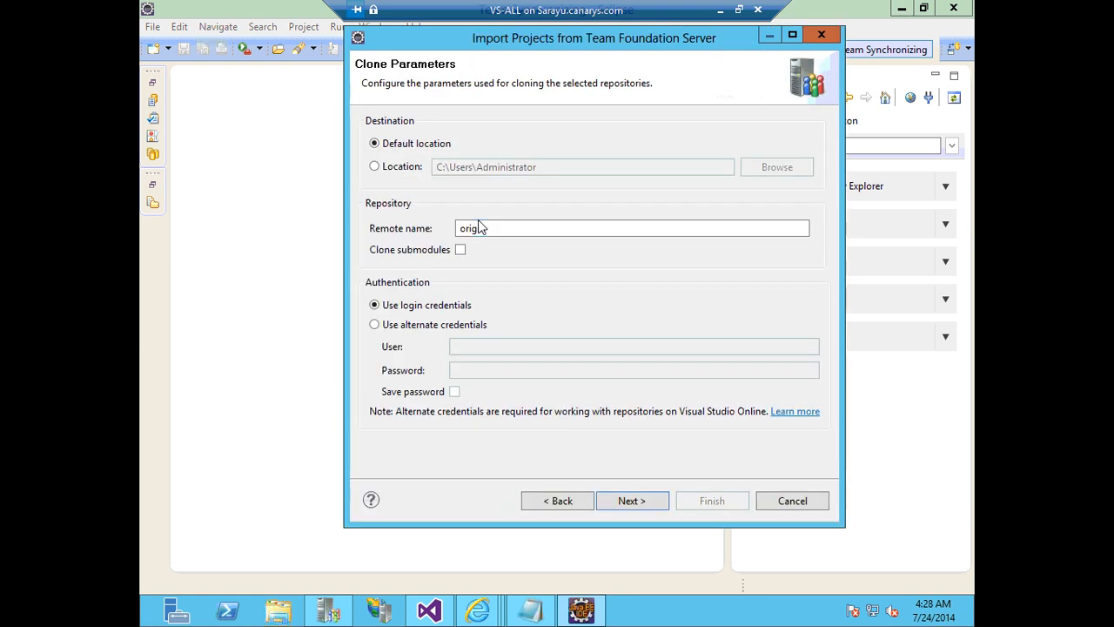
click(647, 505)
click(633, 505)
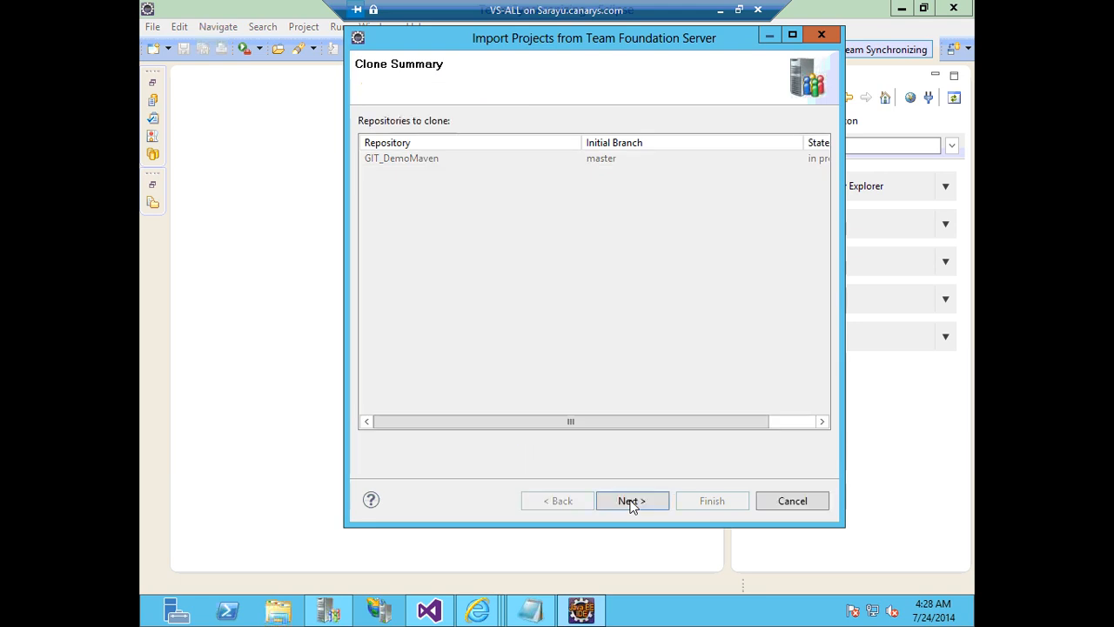
click(633, 503)
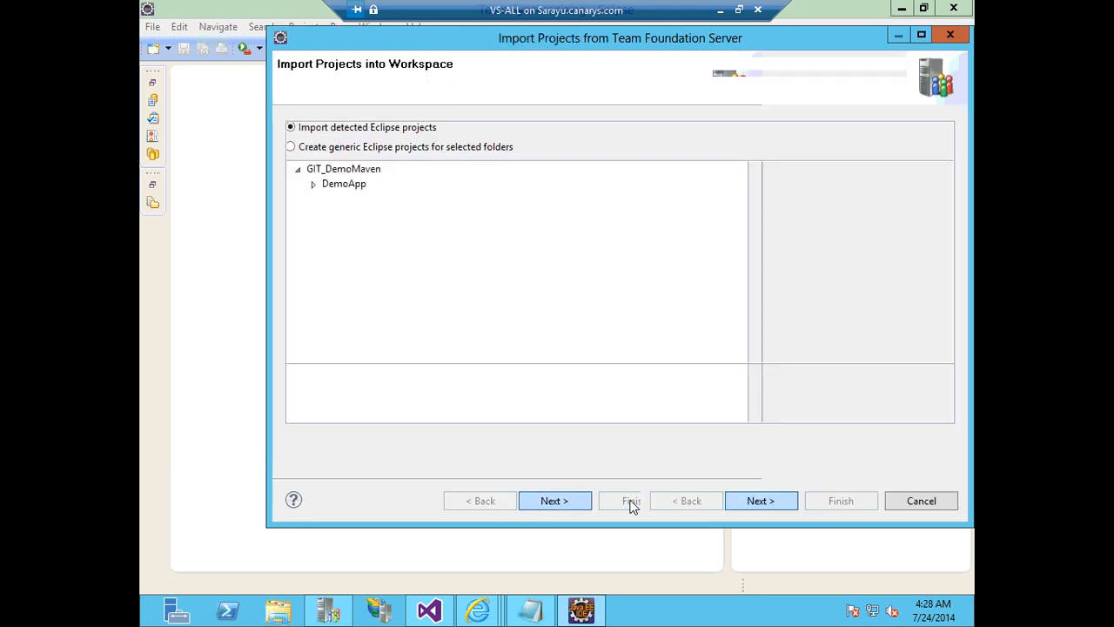
click(817, 499)
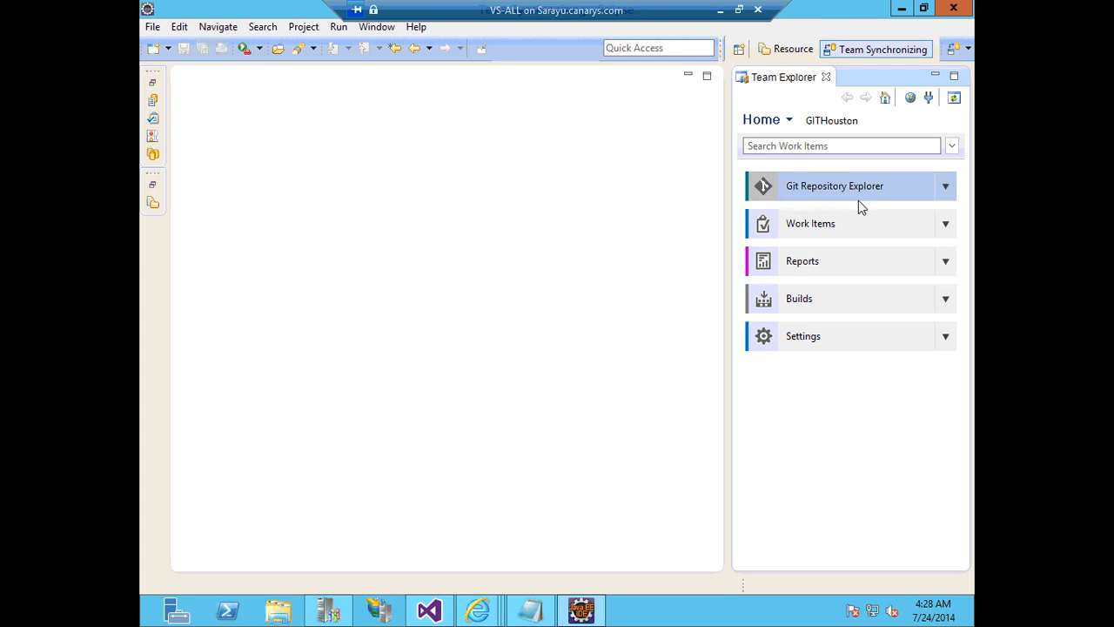
click(796, 298)
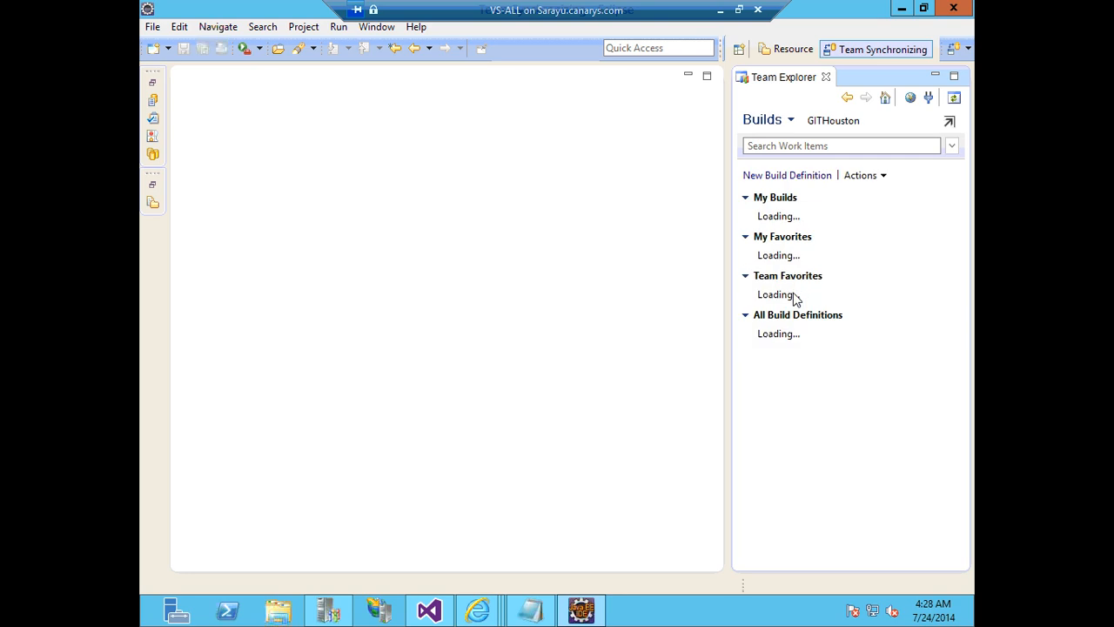
click(781, 178)
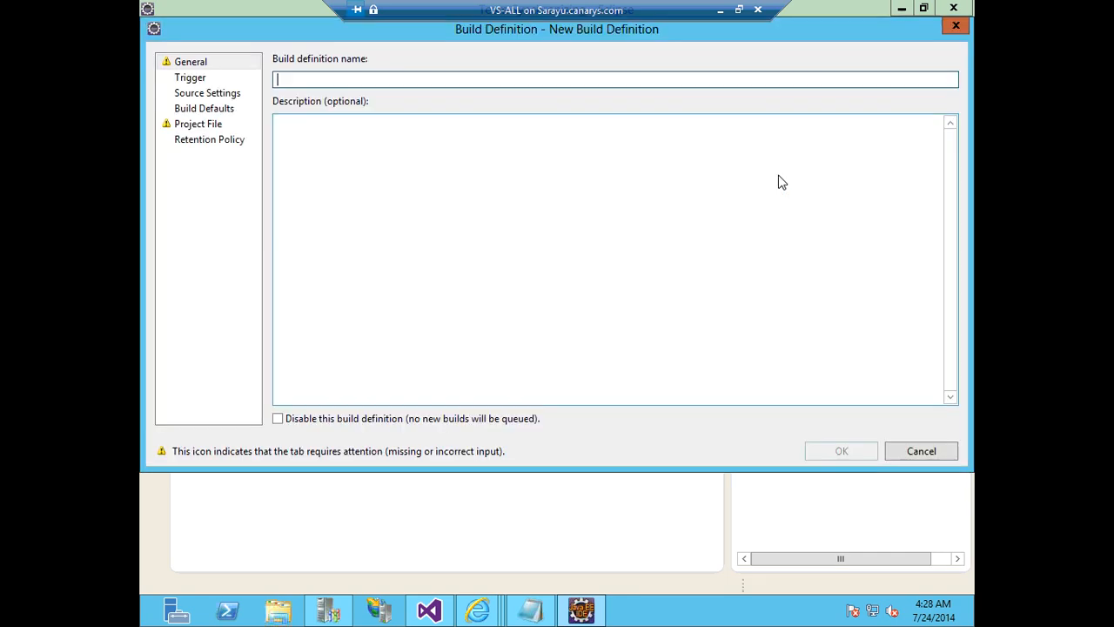
click(916, 452)
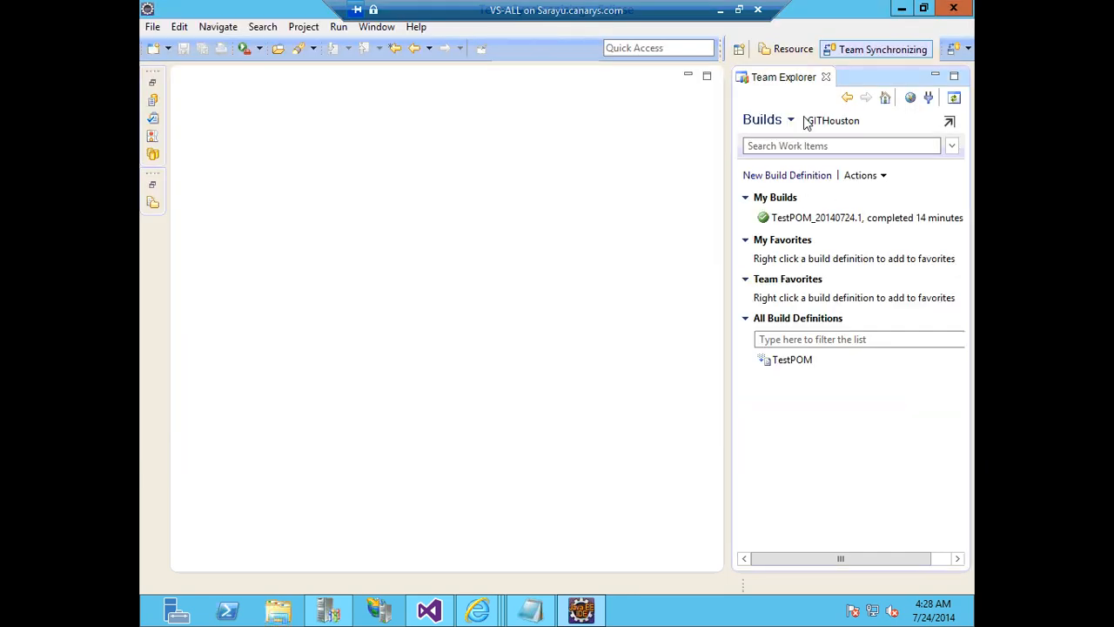
Connect Team Explorer to the GIT_DemoMaven team project in DefaultCollection instead of GITHouston.
click(777, 122)
mouse_move(805, 261)
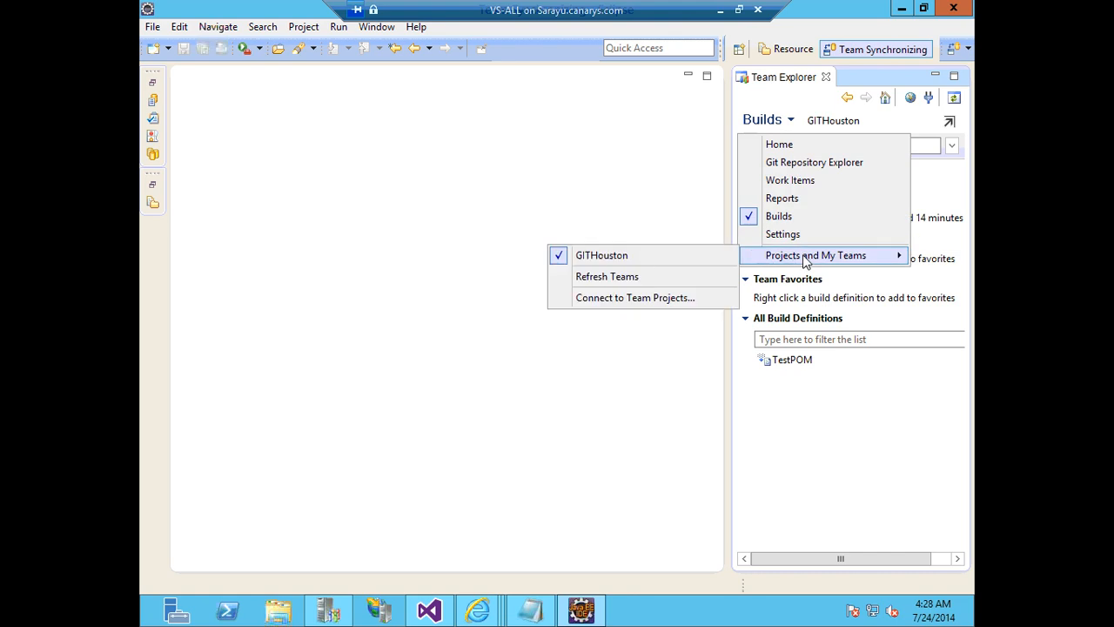
click(634, 300)
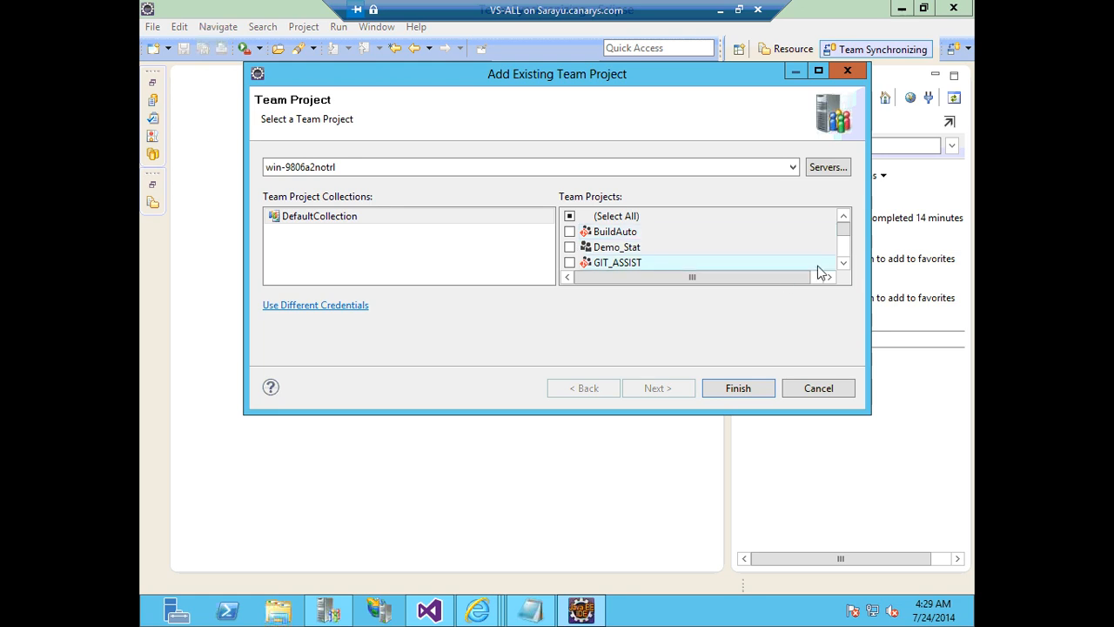
click(843, 262)
click(844, 262)
click(844, 262)
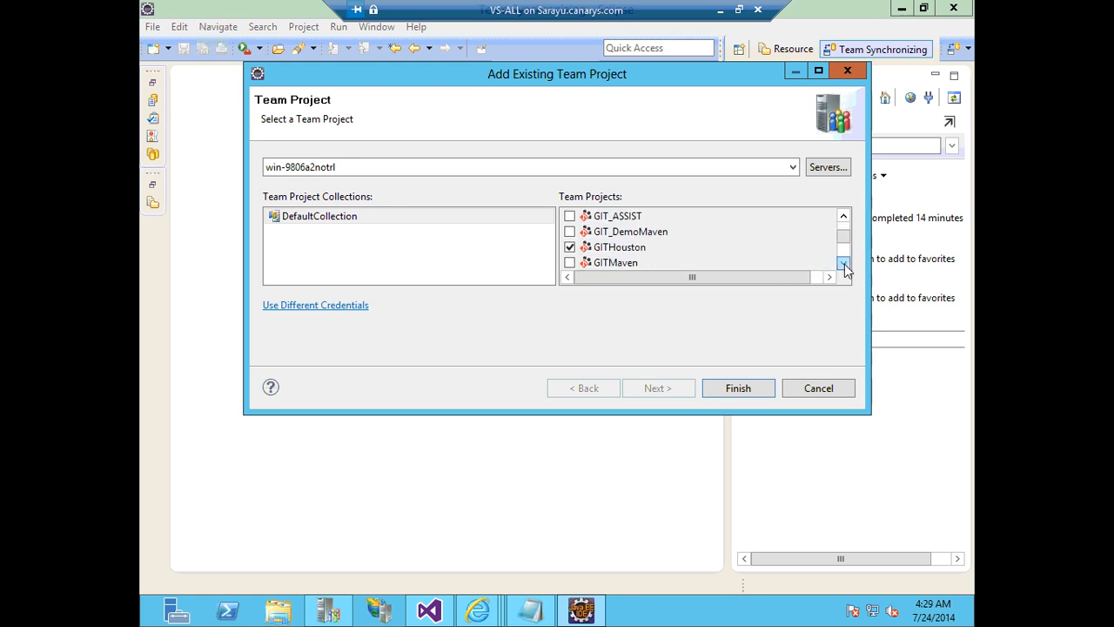
click(570, 232)
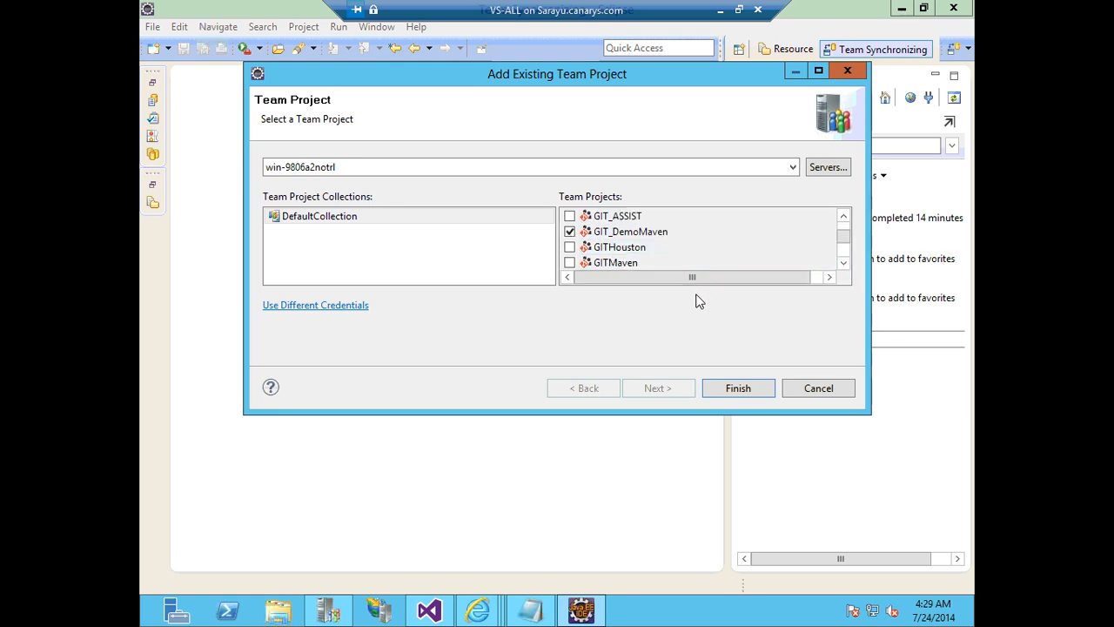
click(714, 389)
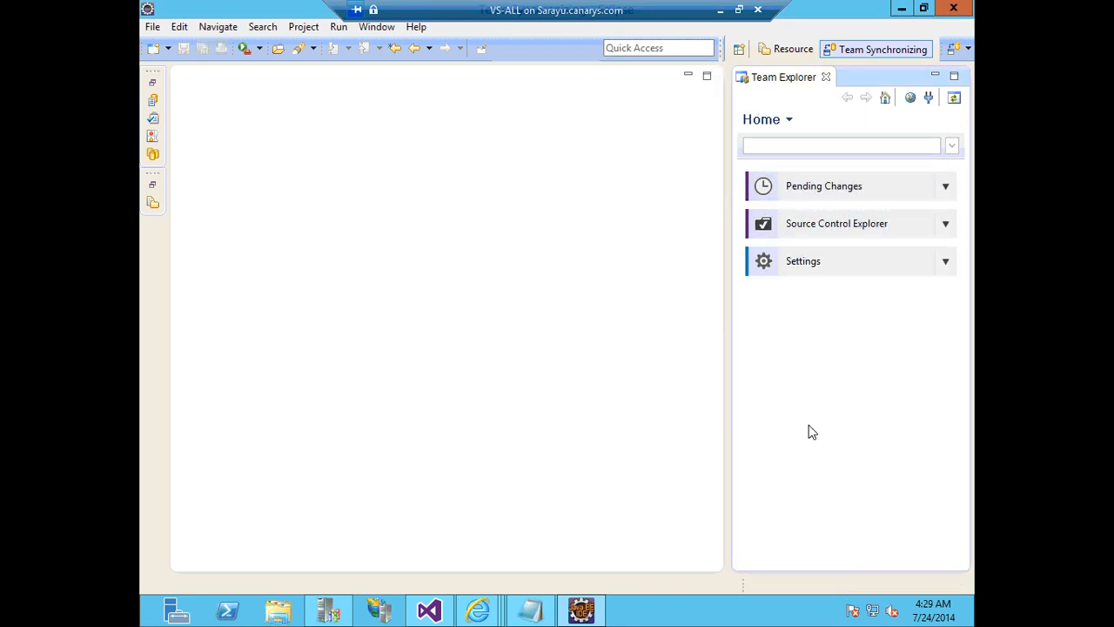
Start importing the GIT_DemoMaven repository from Team Foundation Server and choose a custom clone location instead of the default one.
click(885, 98)
click(948, 186)
click(896, 252)
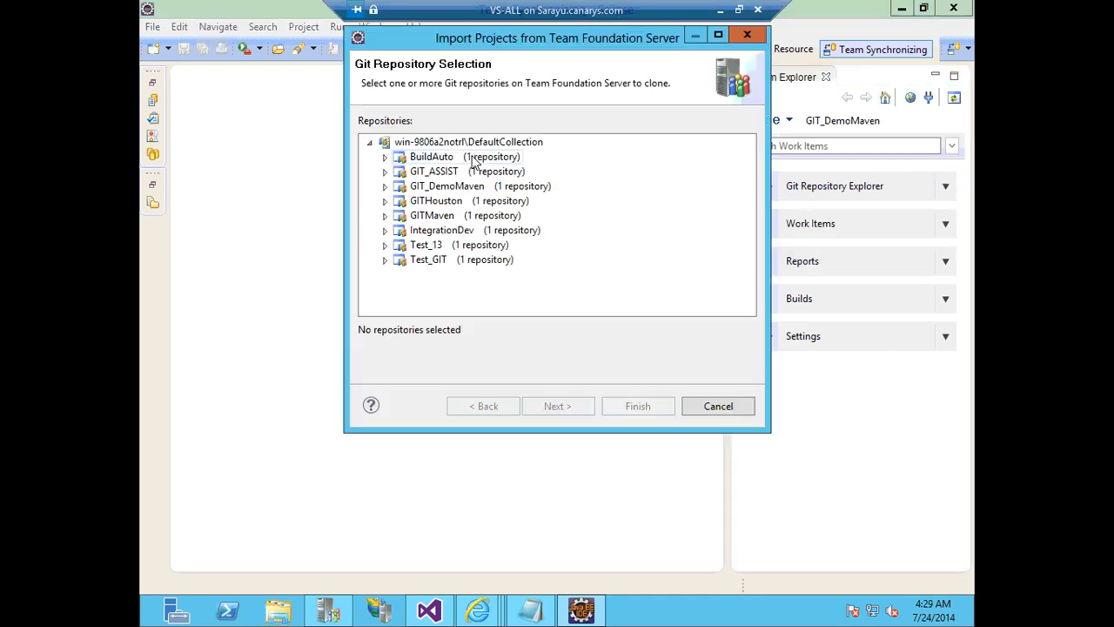
click(385, 186)
click(429, 201)
click(546, 408)
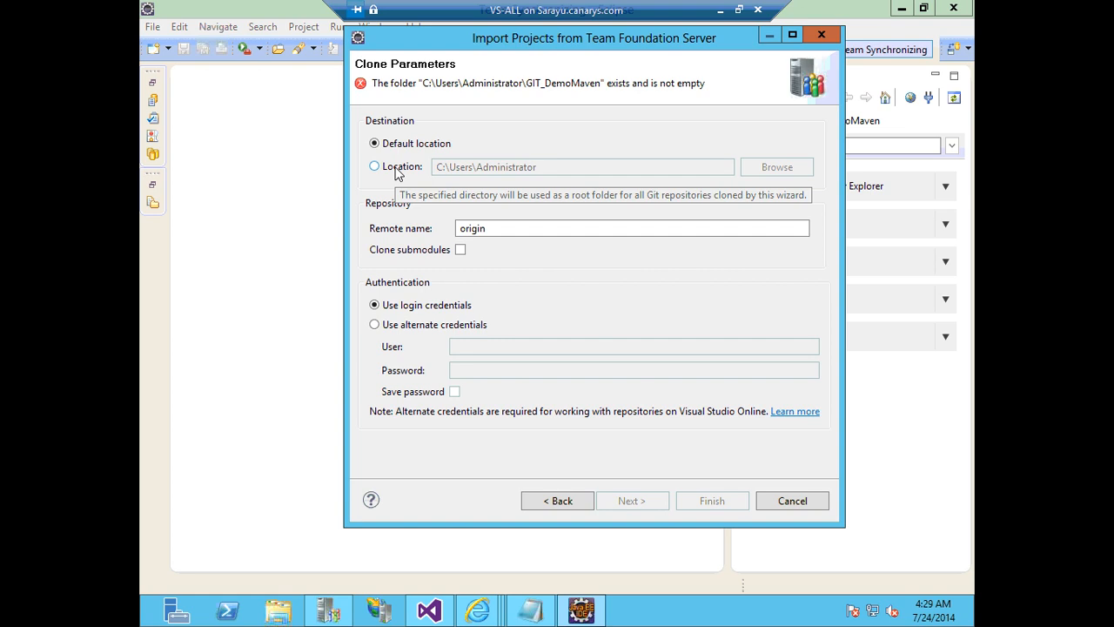
click(396, 168)
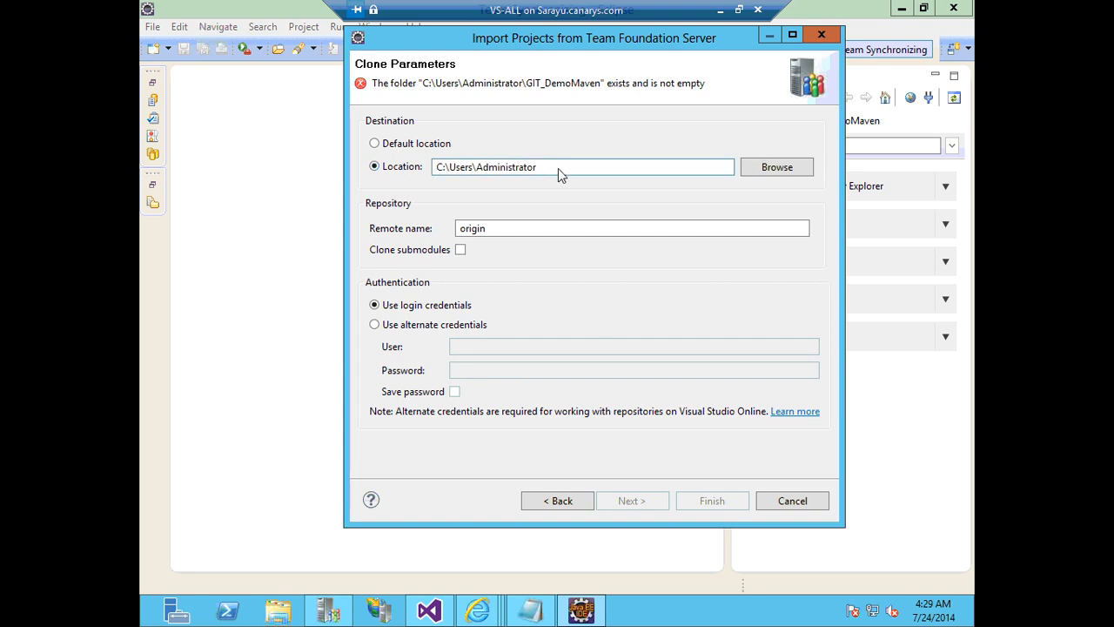
Try to create a DemoMav folder inside the Administrator folder and use it as the clone location.
click(767, 169)
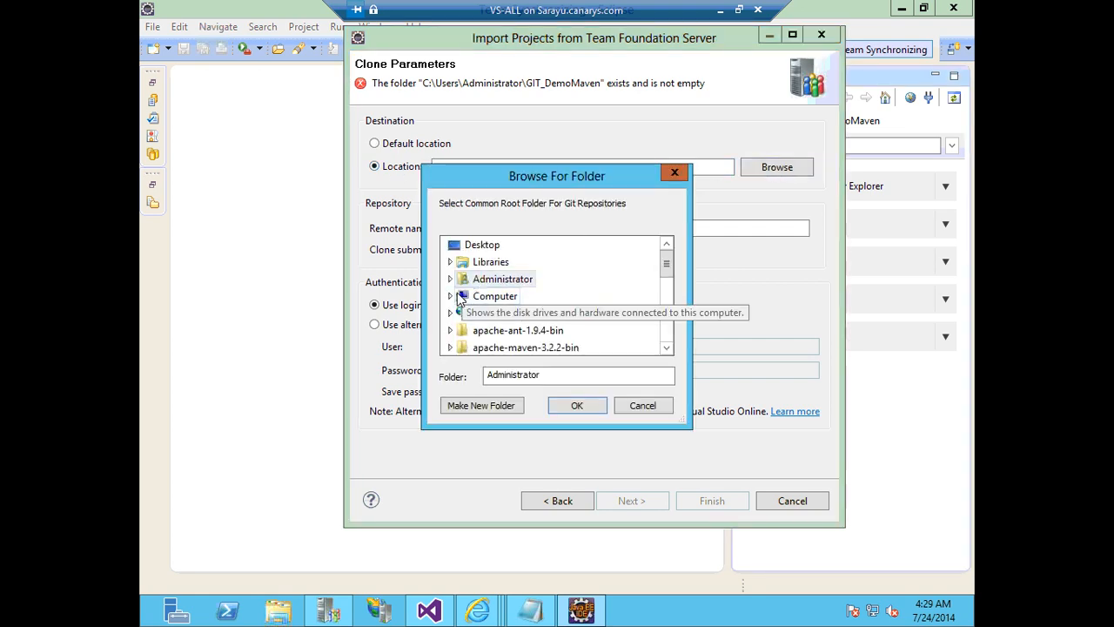
click(451, 279)
click(470, 406)
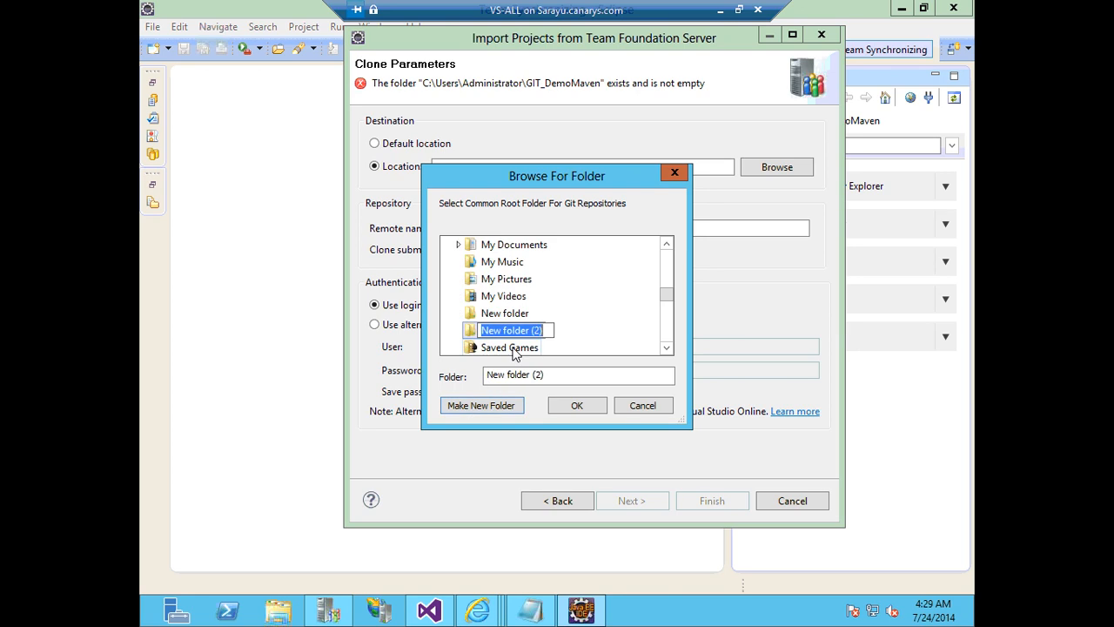
text(DemoM)
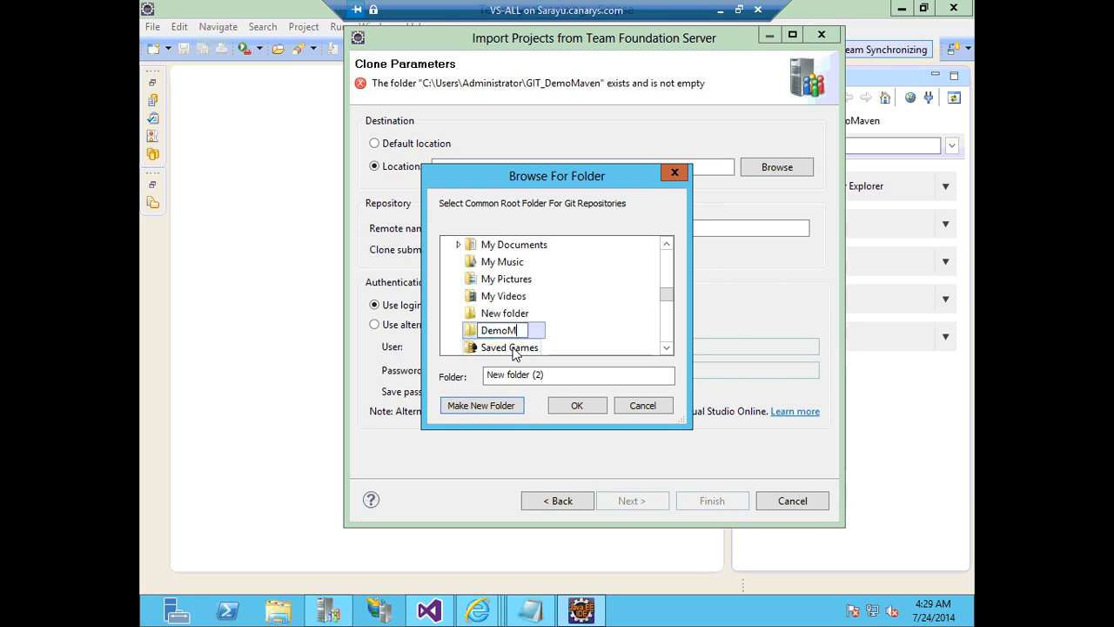
text(av)
click(576, 408)
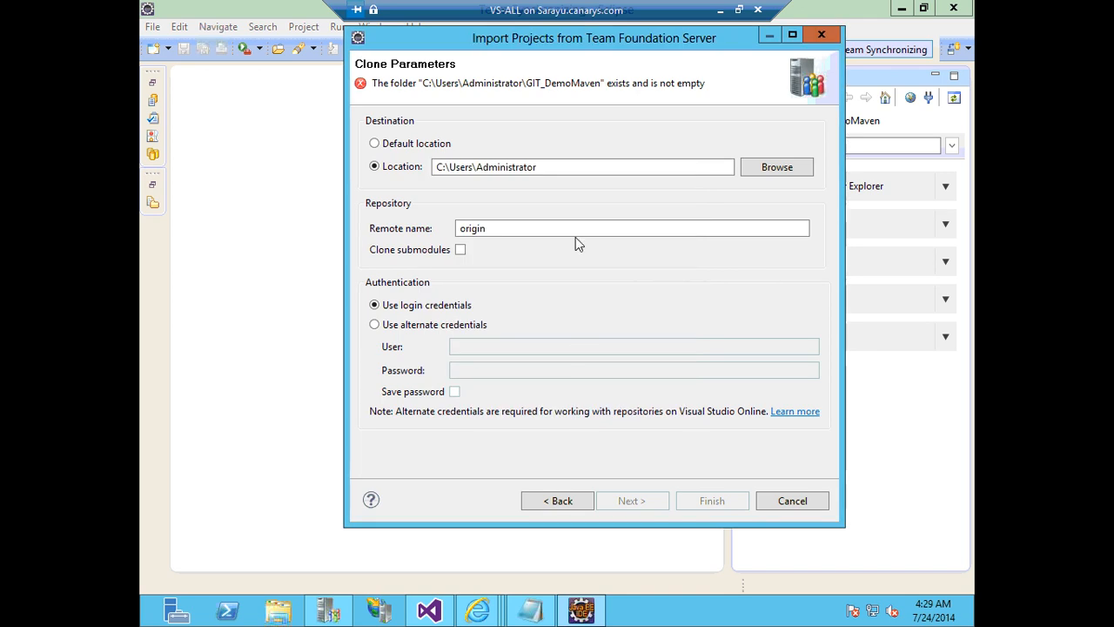
Choose the existing Test folder on the Administrator's Desktop as the custom clone location.
click(757, 172)
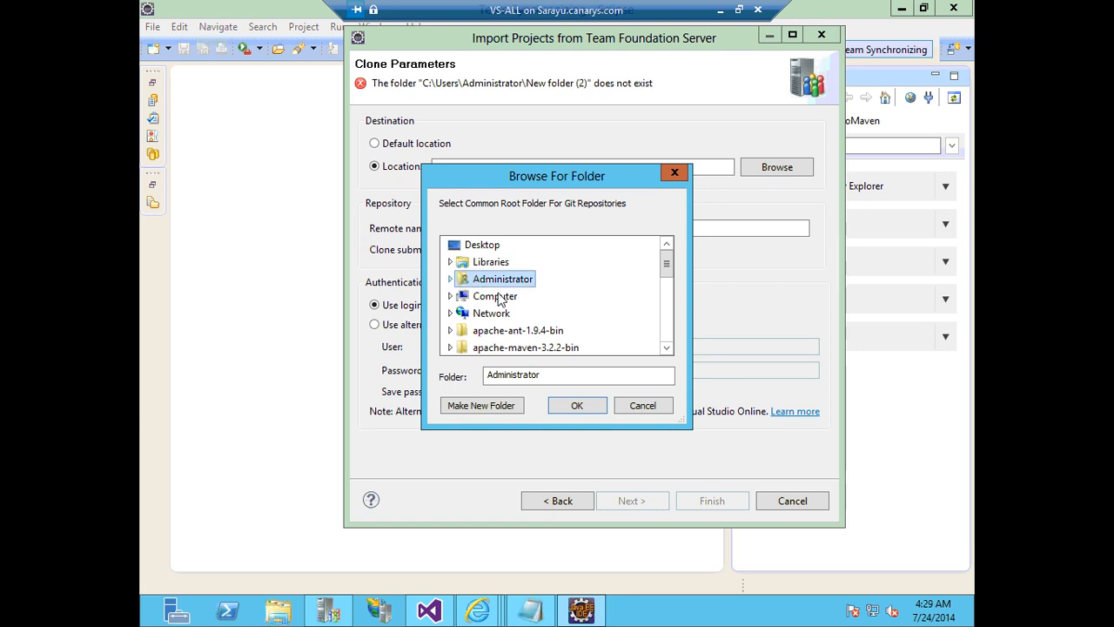
click(667, 349)
click(667, 349)
click(667, 349)
click(667, 349)
click(666, 349)
click(667, 349)
click(667, 349)
click(667, 349)
click(667, 350)
click(667, 349)
click(667, 349)
click(666, 350)
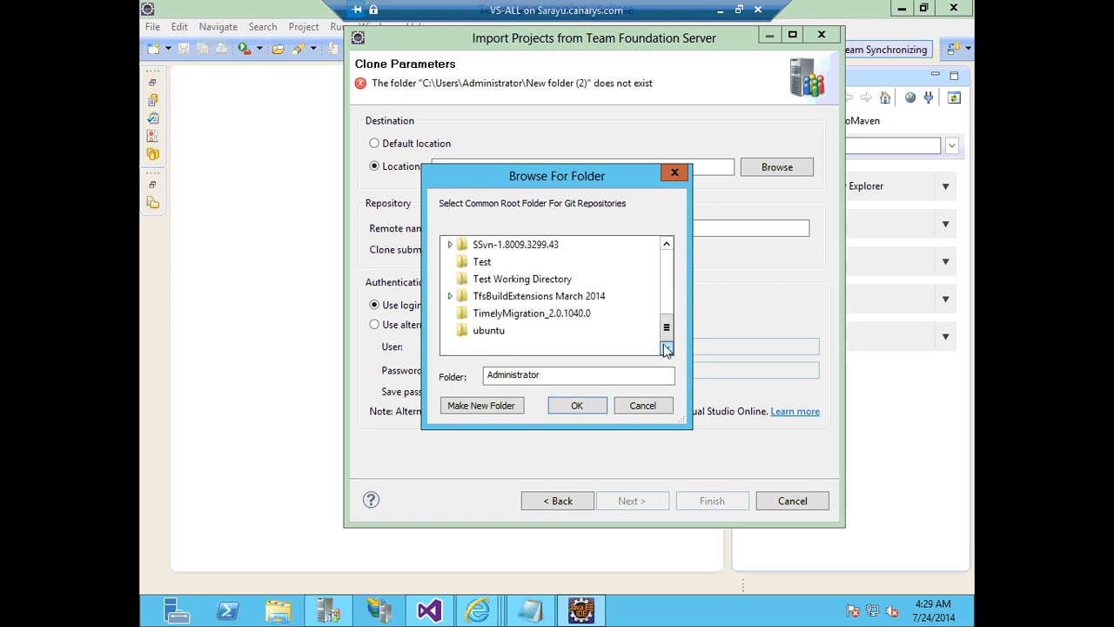
click(467, 263)
click(566, 407)
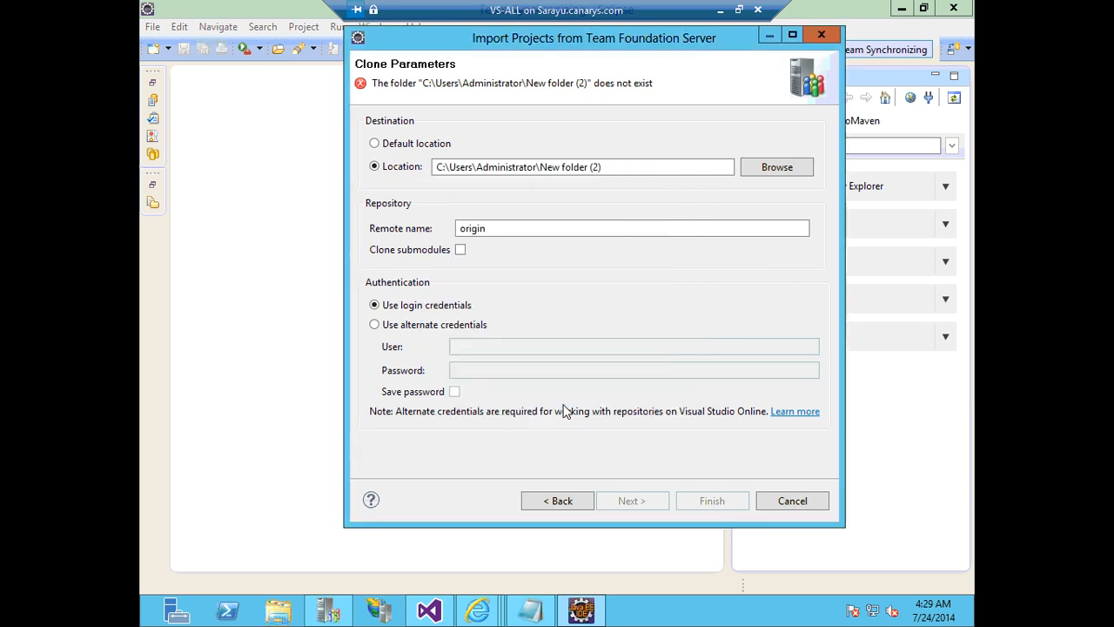
drag(613, 170, 427, 171)
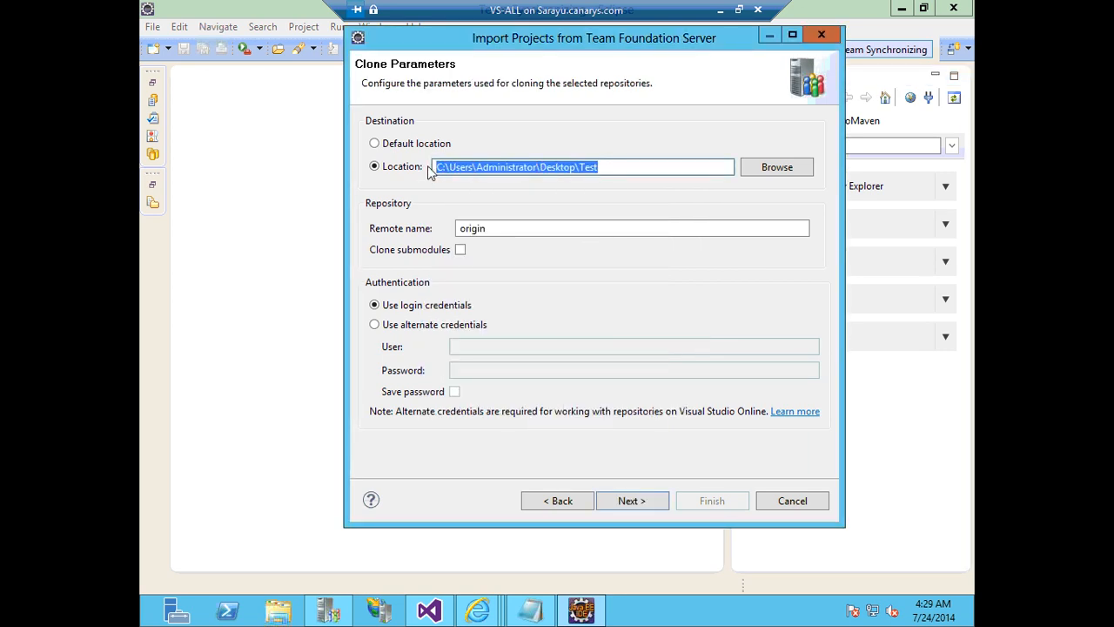
Clone GIT_DemoMaven with remote name origin and finish importing detected Eclipse projects into the workspace.
click(634, 502)
click(635, 502)
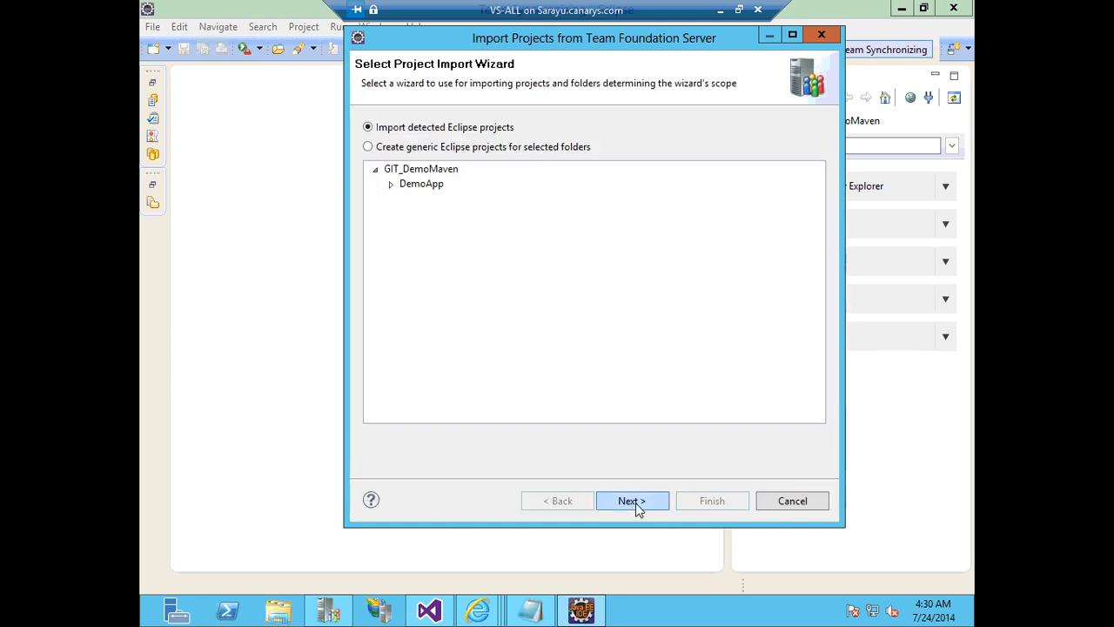
click(650, 502)
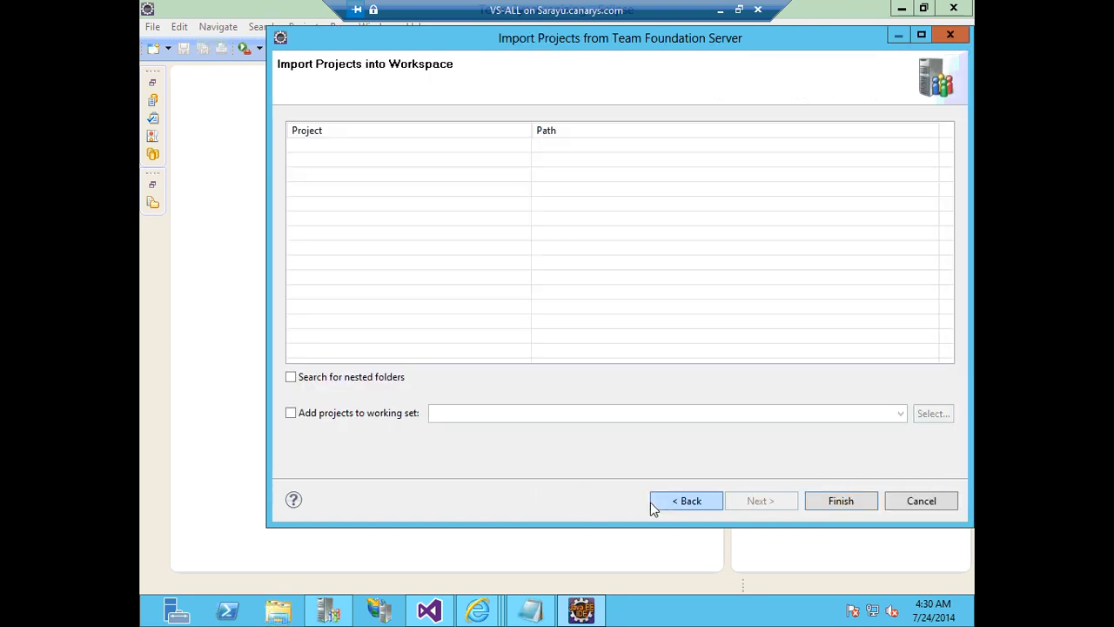
click(807, 503)
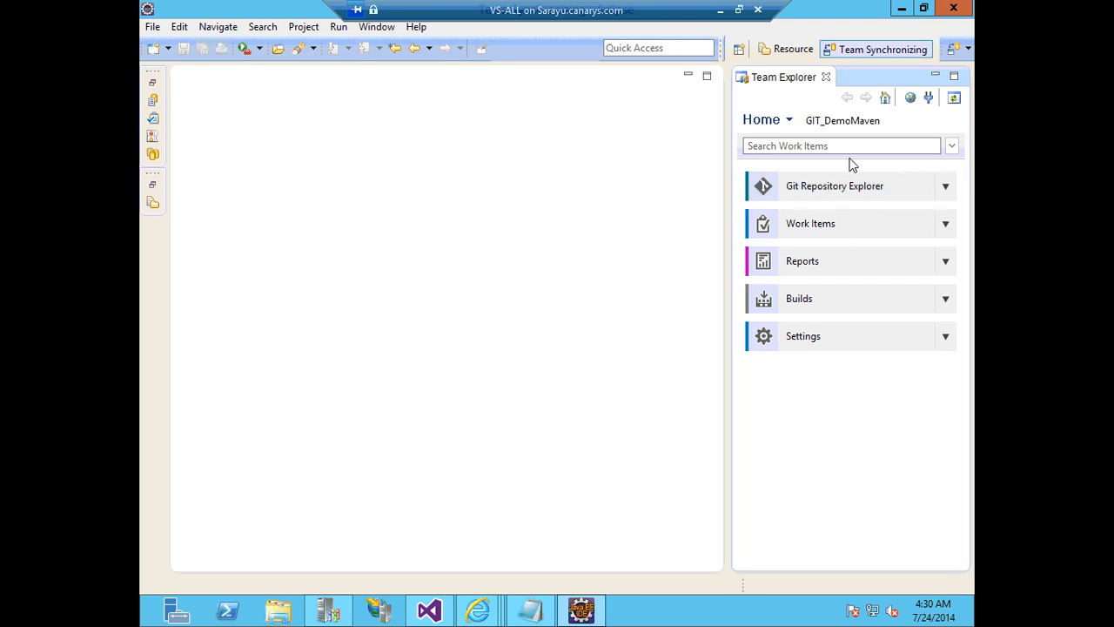
Start a new build definition named DemoBuild for GIT_DemoMaven and review its trigger and source settings.
click(776, 298)
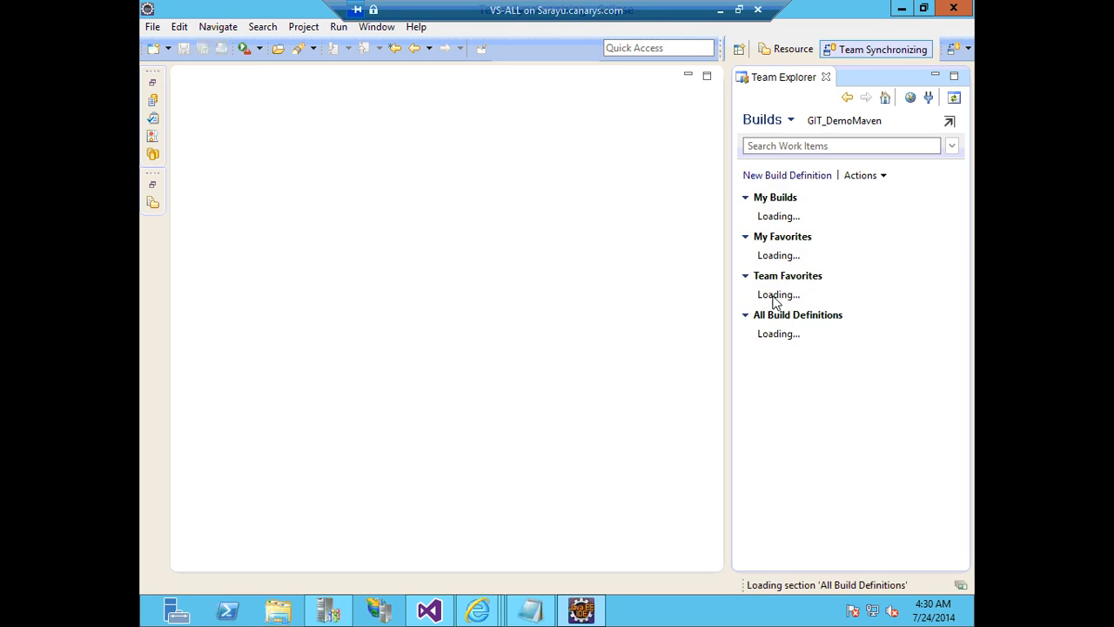
click(793, 176)
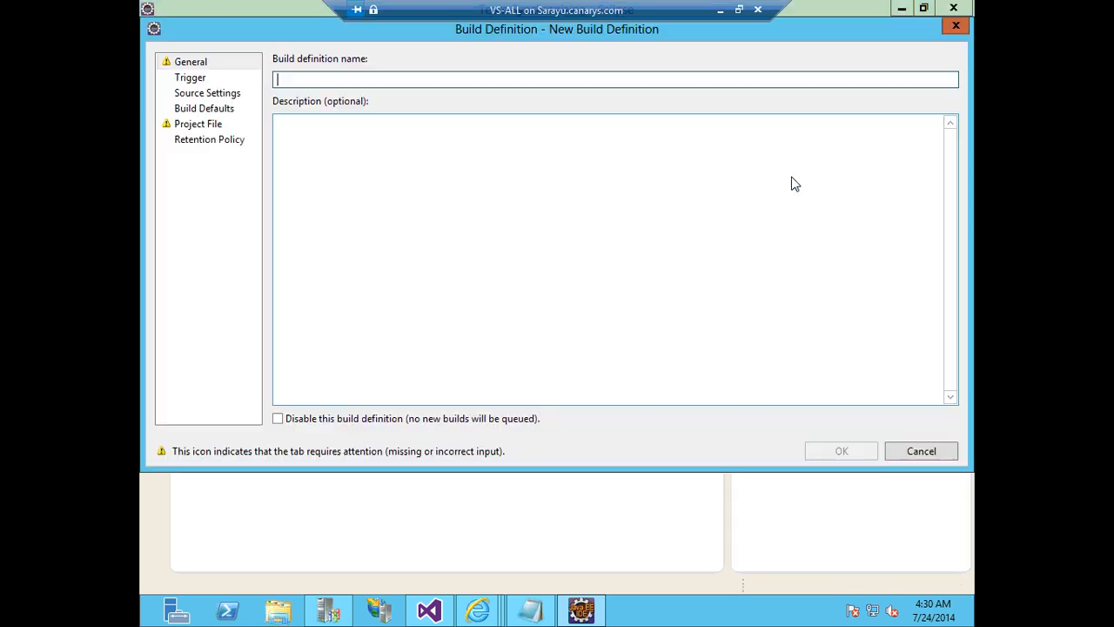
drag(402, 41, 407, 168)
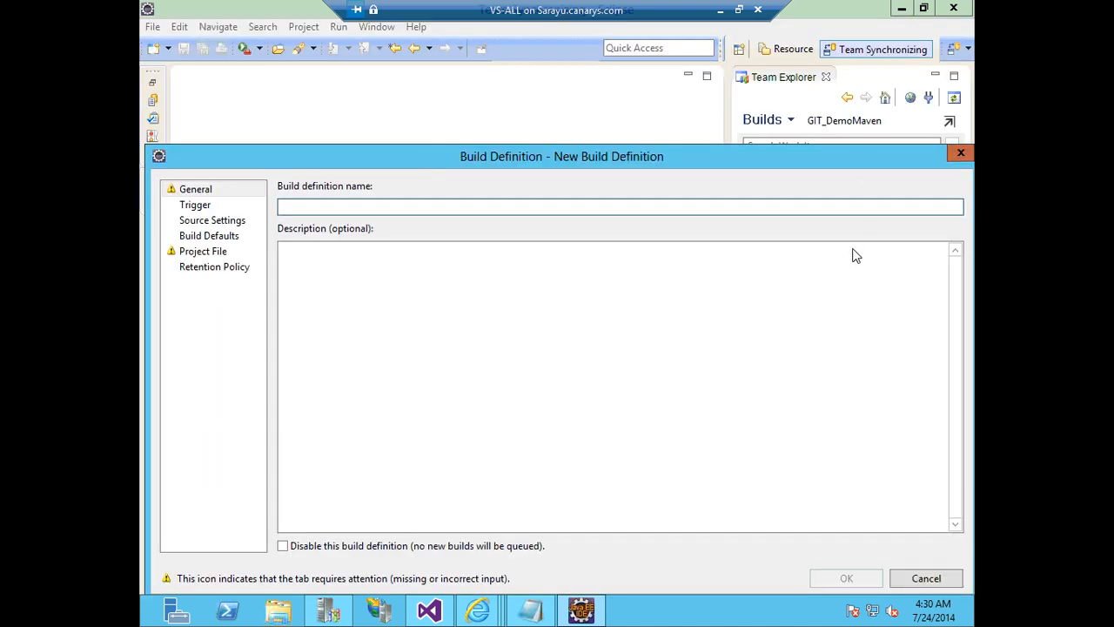
drag(833, 157, 826, 253)
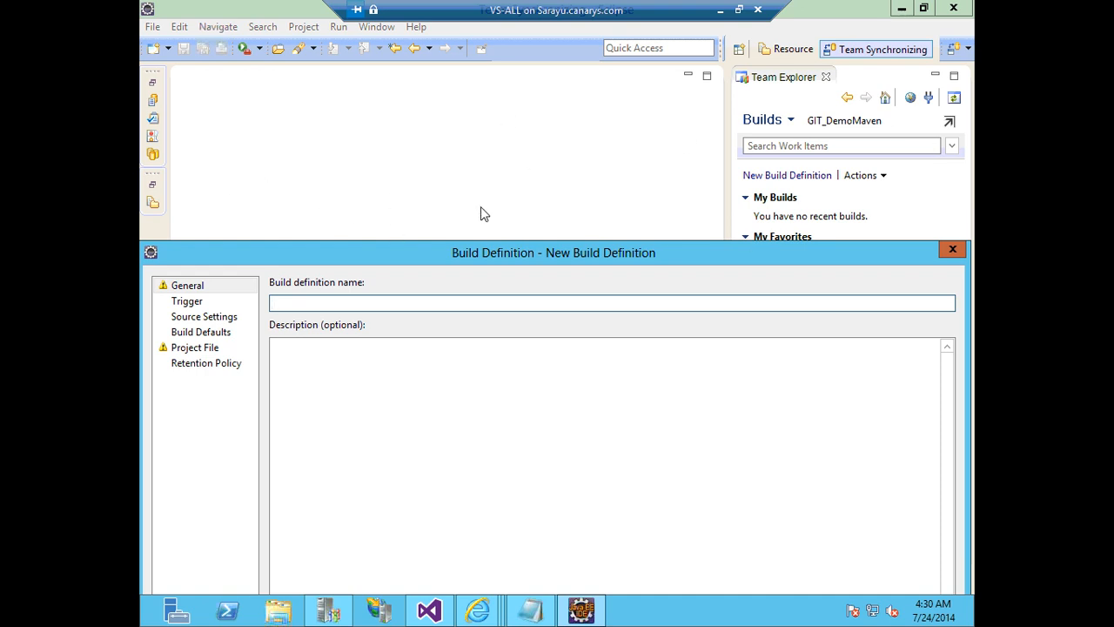
drag(525, 252, 607, 70)
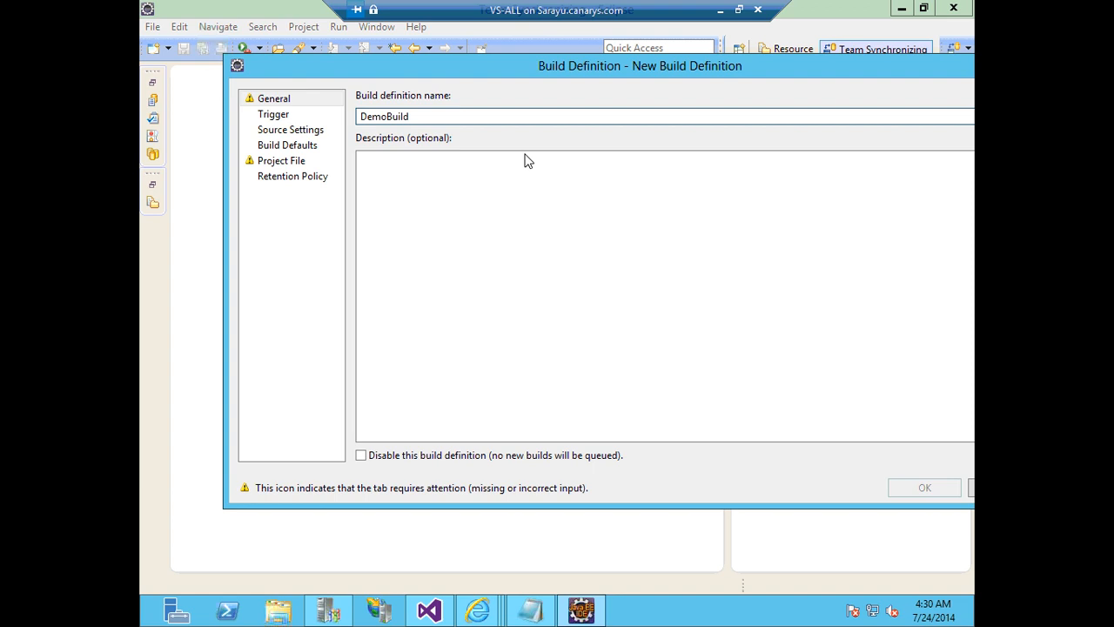
click(284, 114)
click(288, 135)
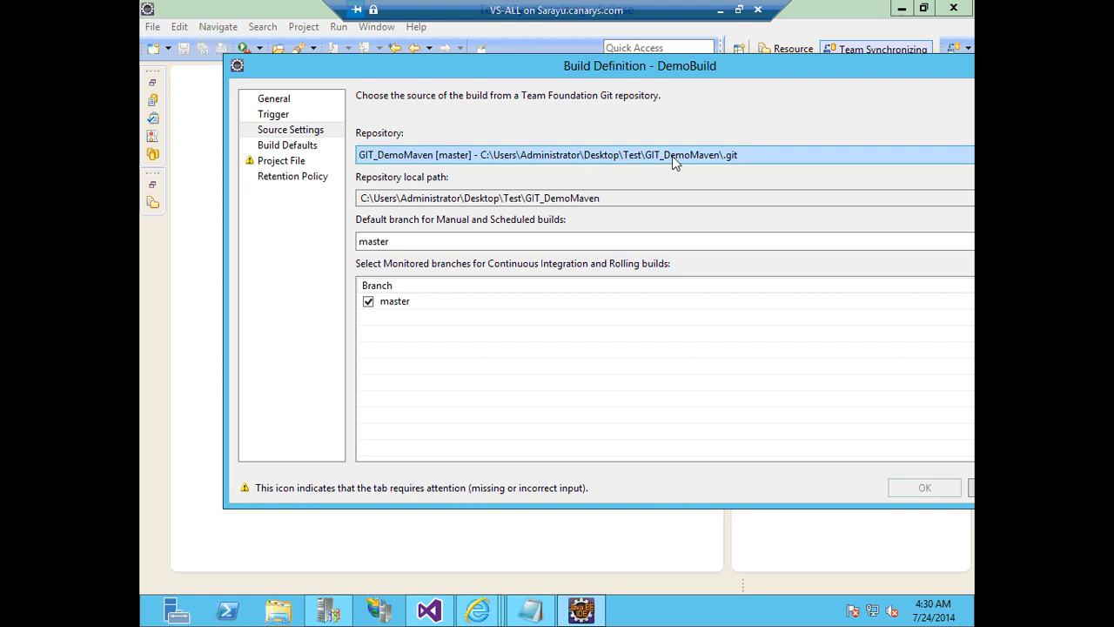
Set the build output to be copied to the drop folder \\WIN-9806A2NOTRL\ff, taking the server name from the Access note in Notepad.
click(287, 145)
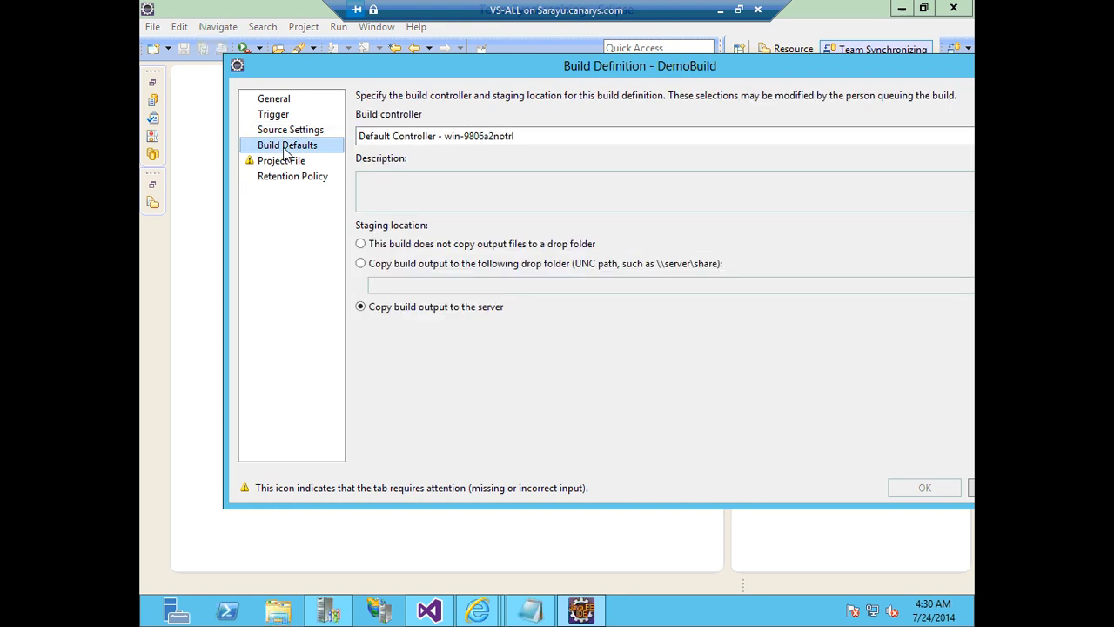
click(377, 265)
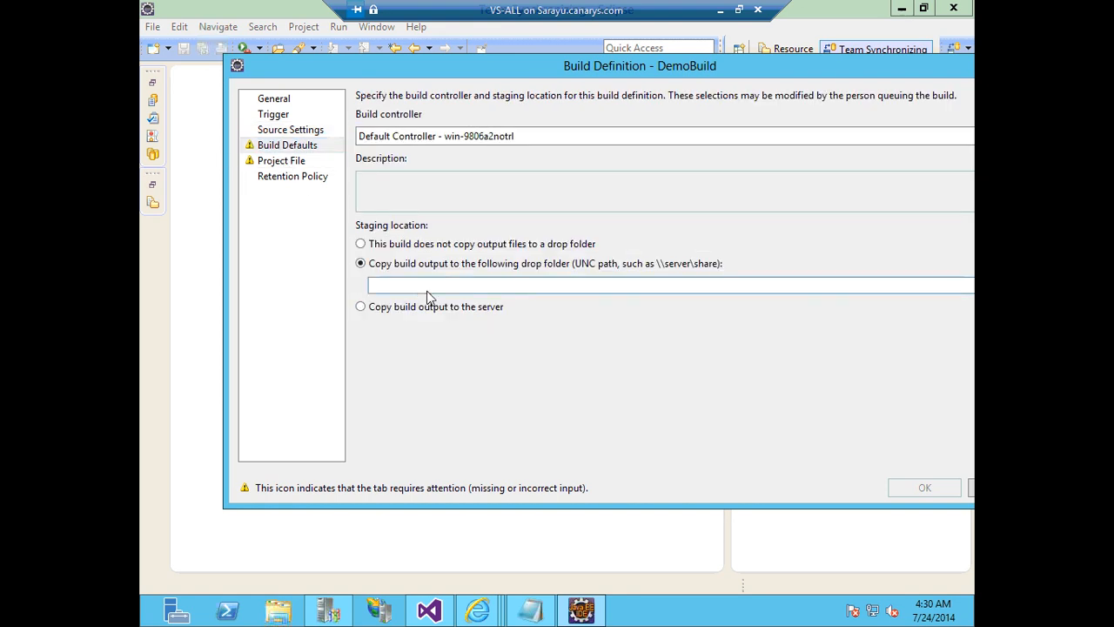
click(427, 291)
text(\\)
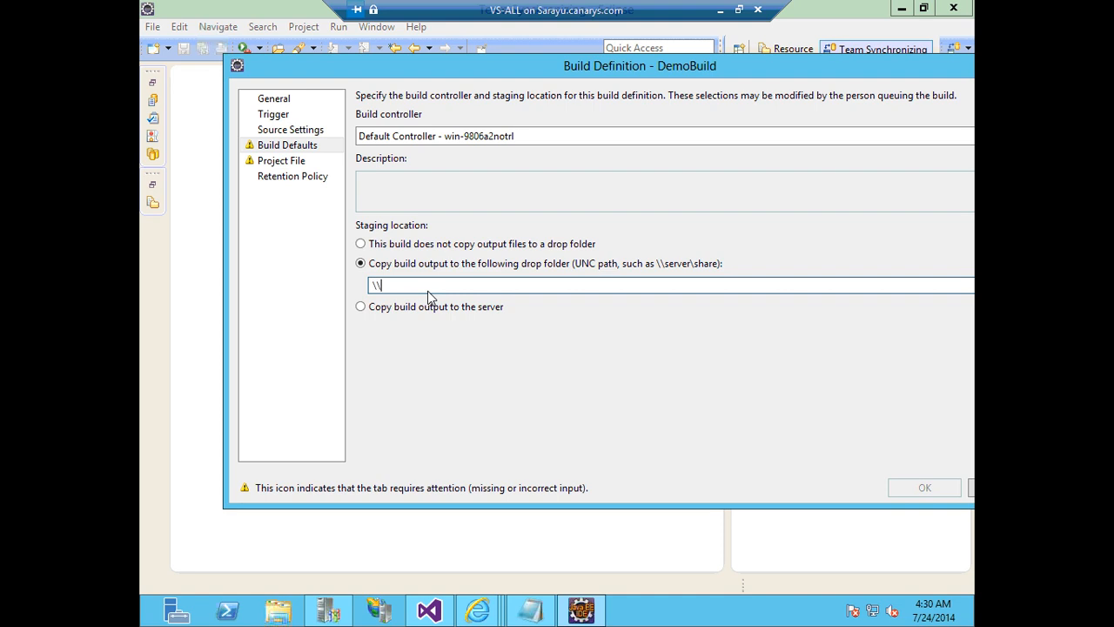
click(530, 601)
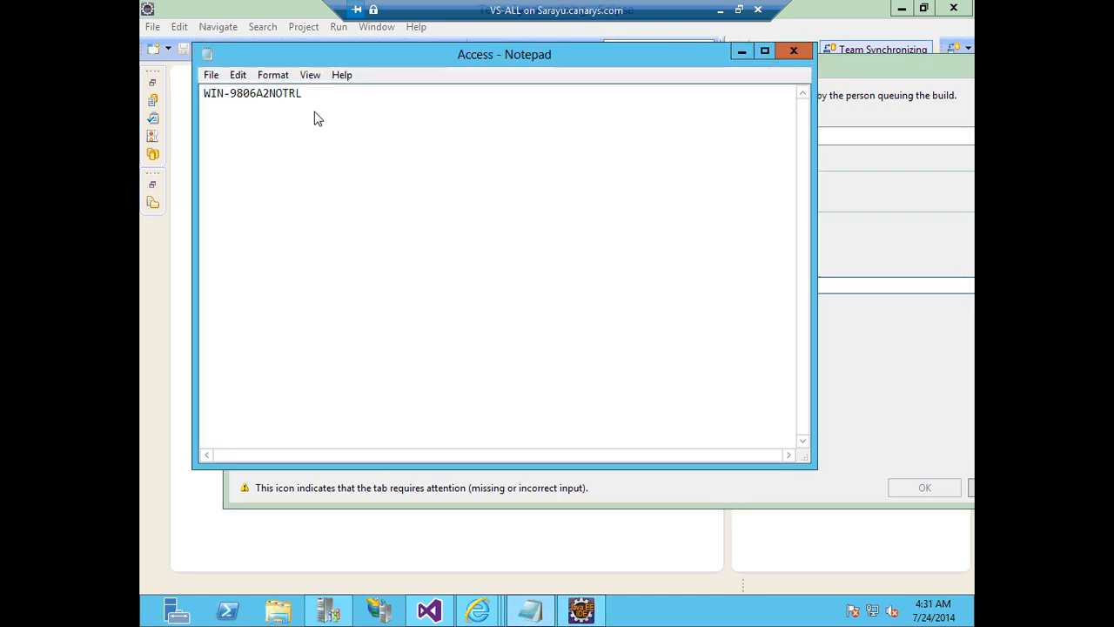
drag(305, 93, 209, 92)
right_click(218, 99)
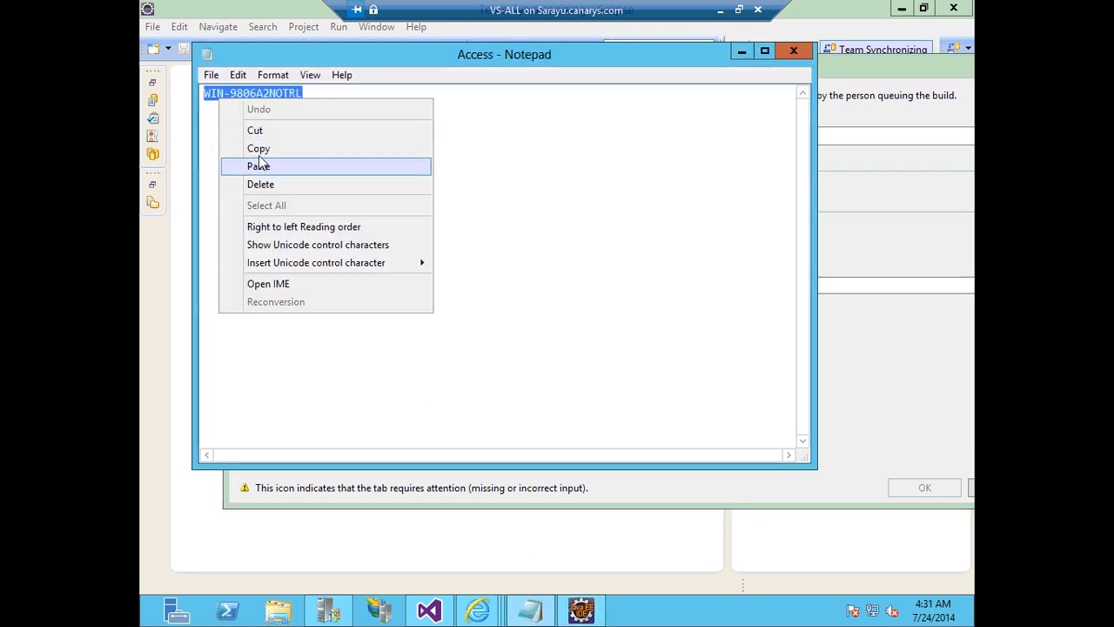
click(258, 148)
click(742, 50)
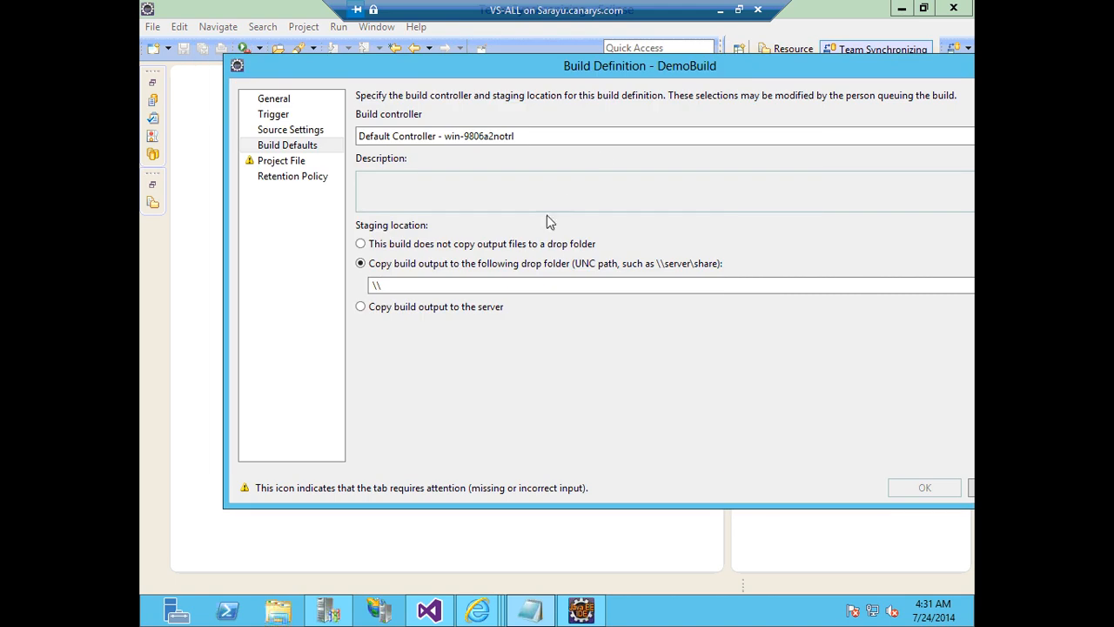
key(ctrl+v)
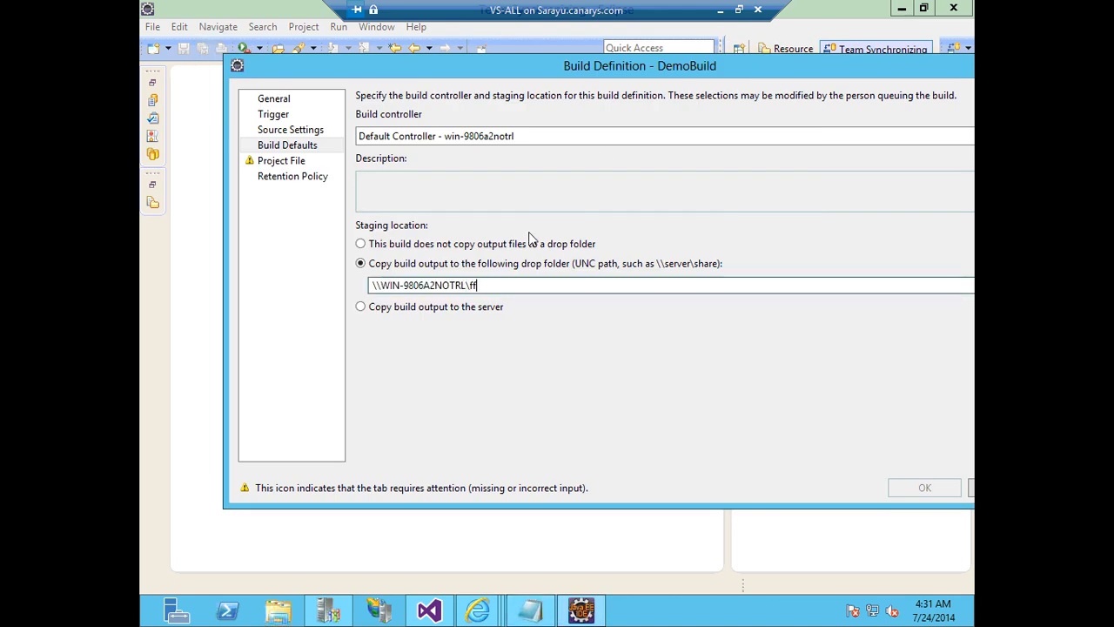
Set the build project file's version control path to the DemoApp folder in the master branch of GIT_DemoMaven.
click(275, 162)
drag(765, 70, 604, 63)
click(857, 157)
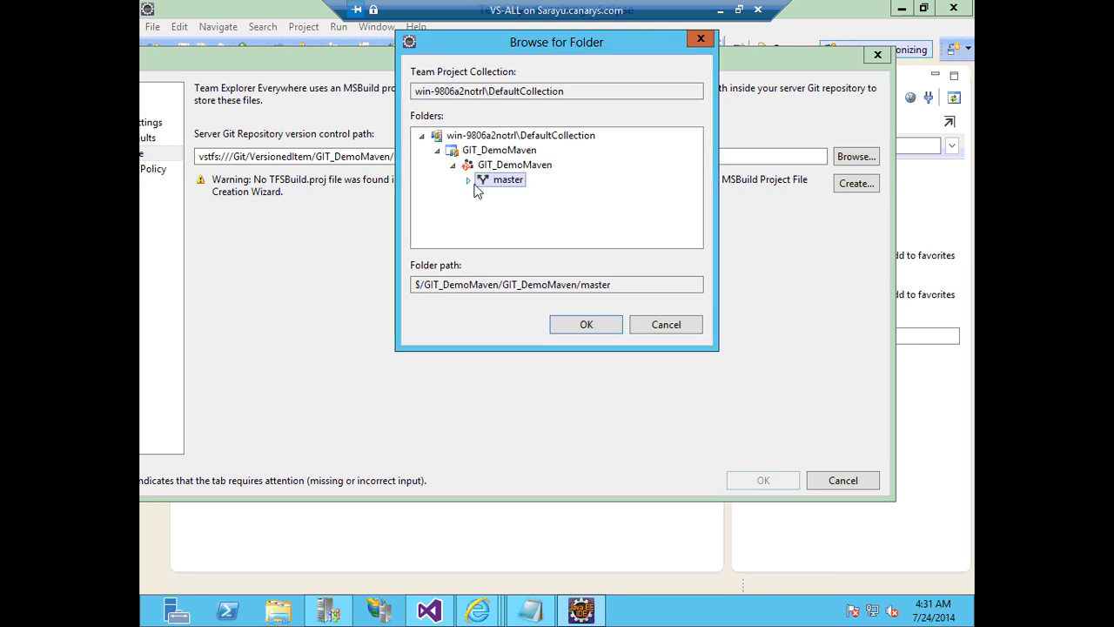
click(468, 180)
click(530, 194)
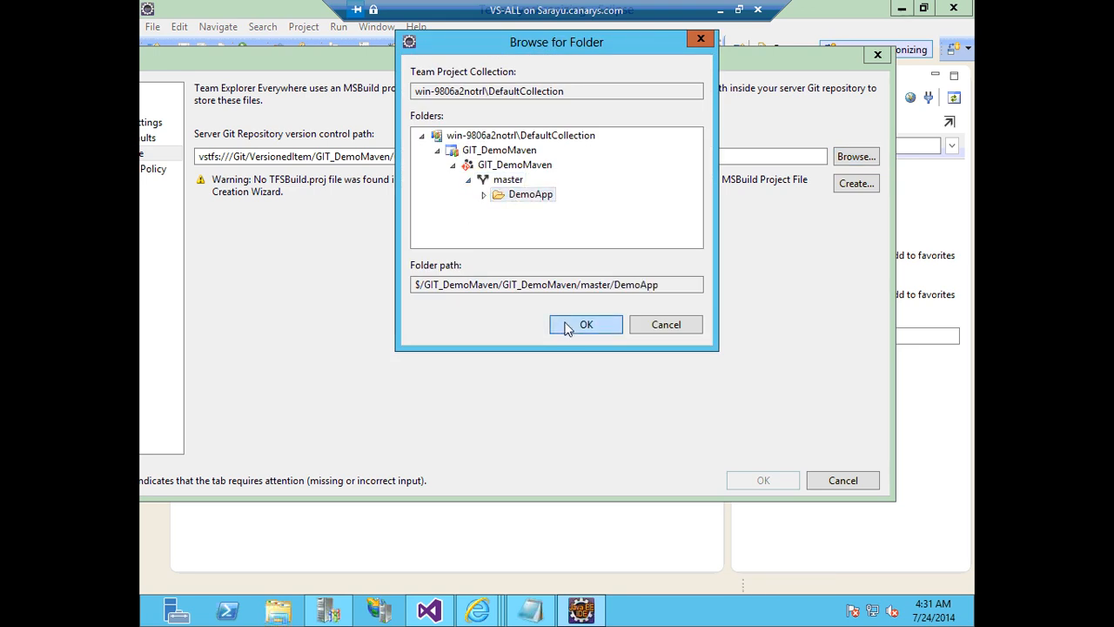
click(567, 325)
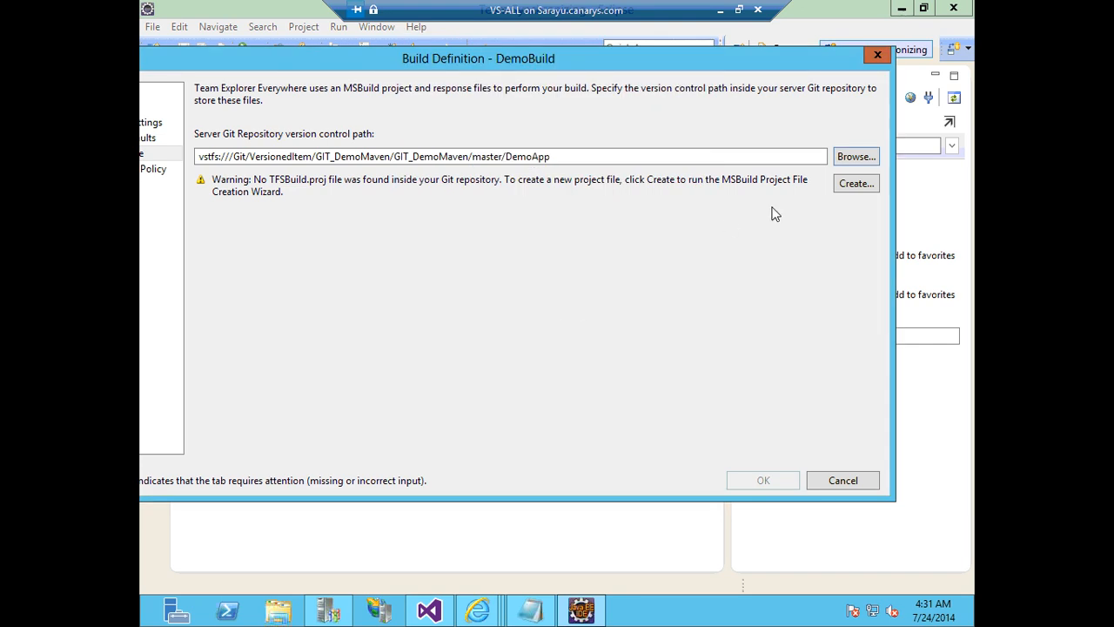
Create an MSBuild configuration from the existing Maven POM file in the DemoApp folder and save the build definition.
click(852, 186)
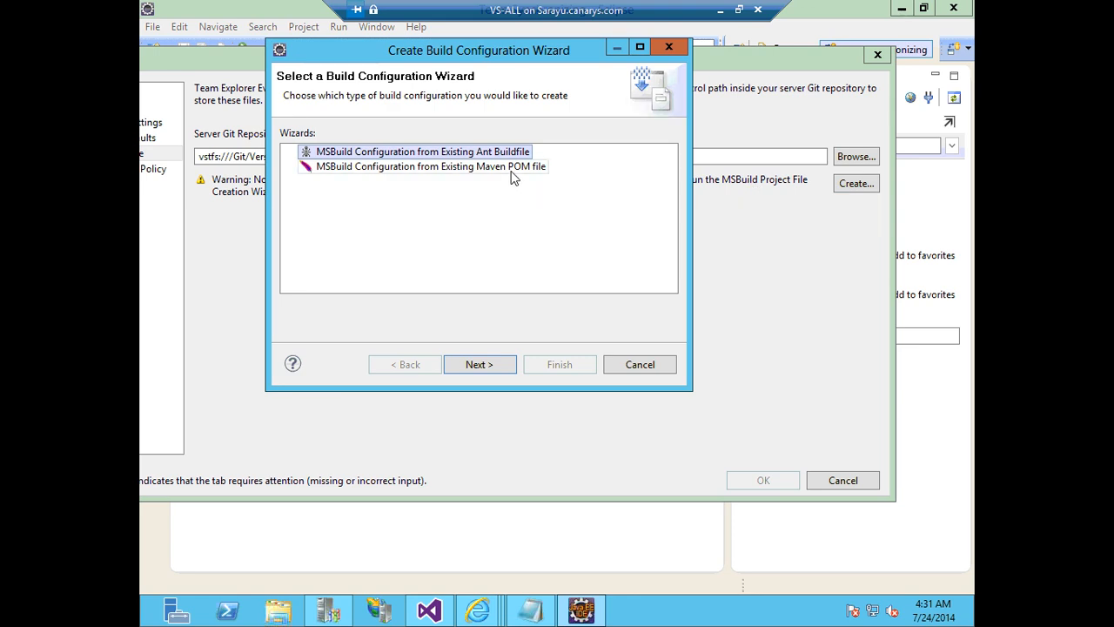
click(514, 167)
click(481, 365)
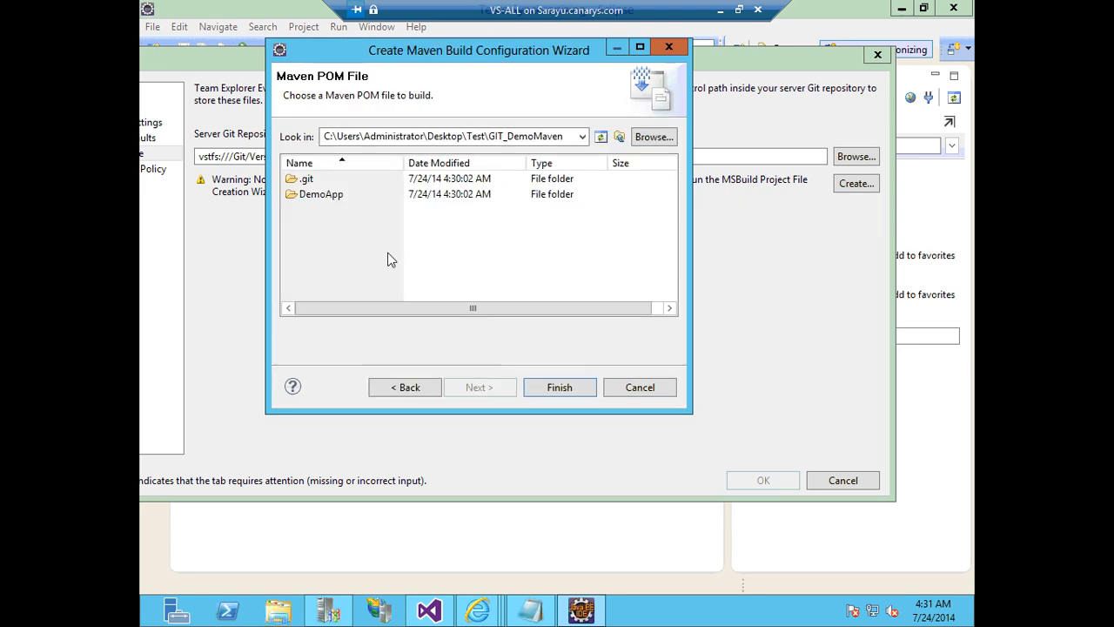
double_click(327, 194)
click(324, 241)
click(544, 391)
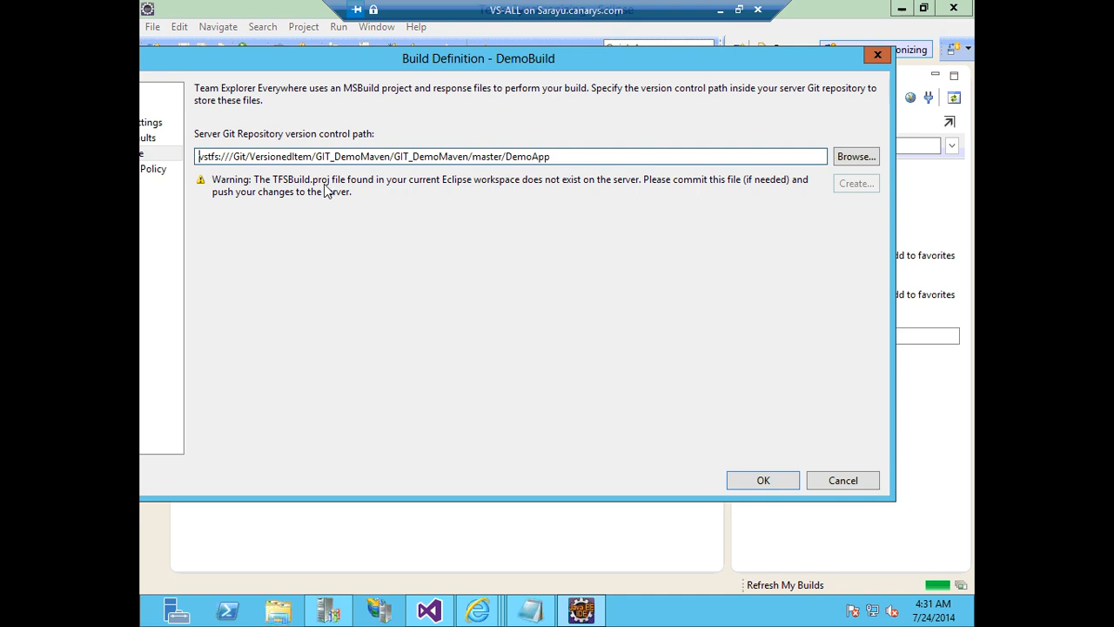
click(763, 481)
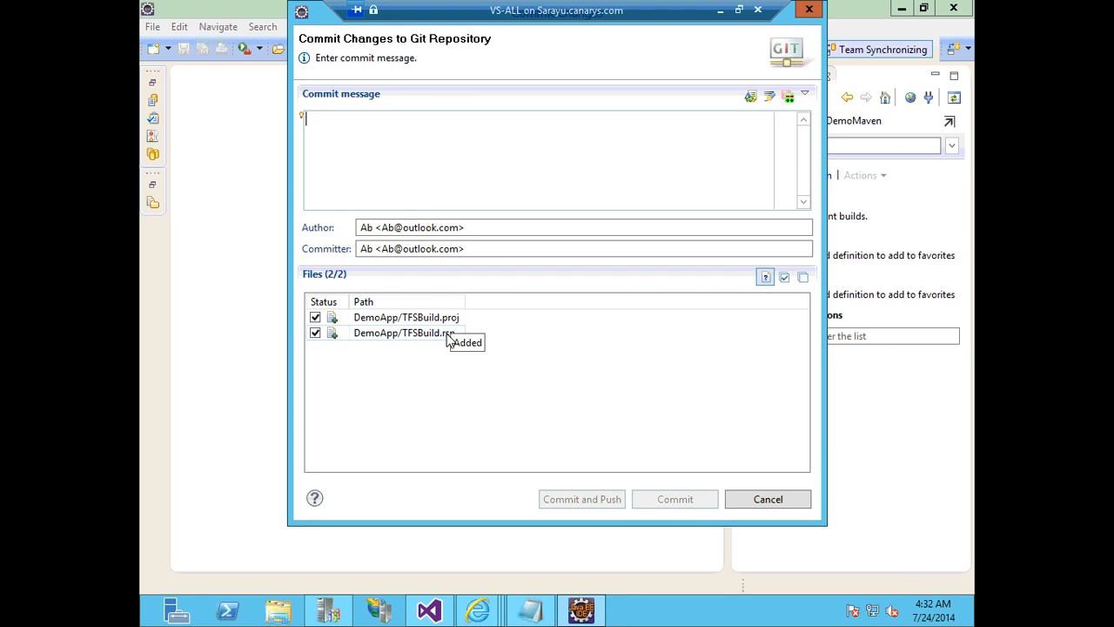
Commit and push DemoApp/TFSBuild.proj and DemoApp/TFSBuild.rsp with the commit message "Proj file".
click(428, 339)
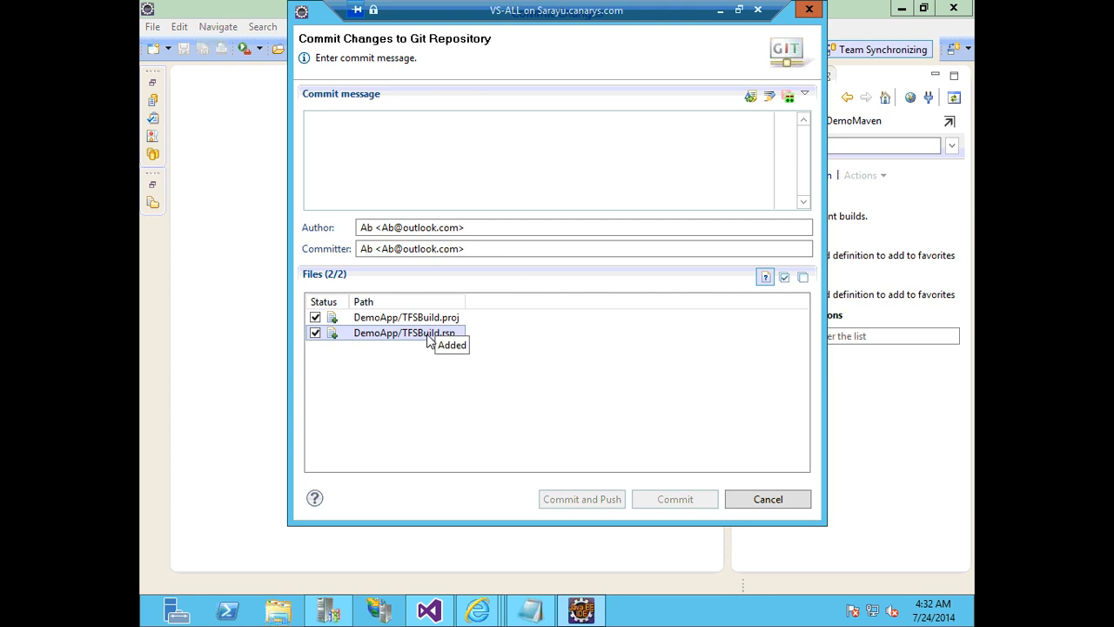
click(447, 321)
click(443, 334)
click(435, 321)
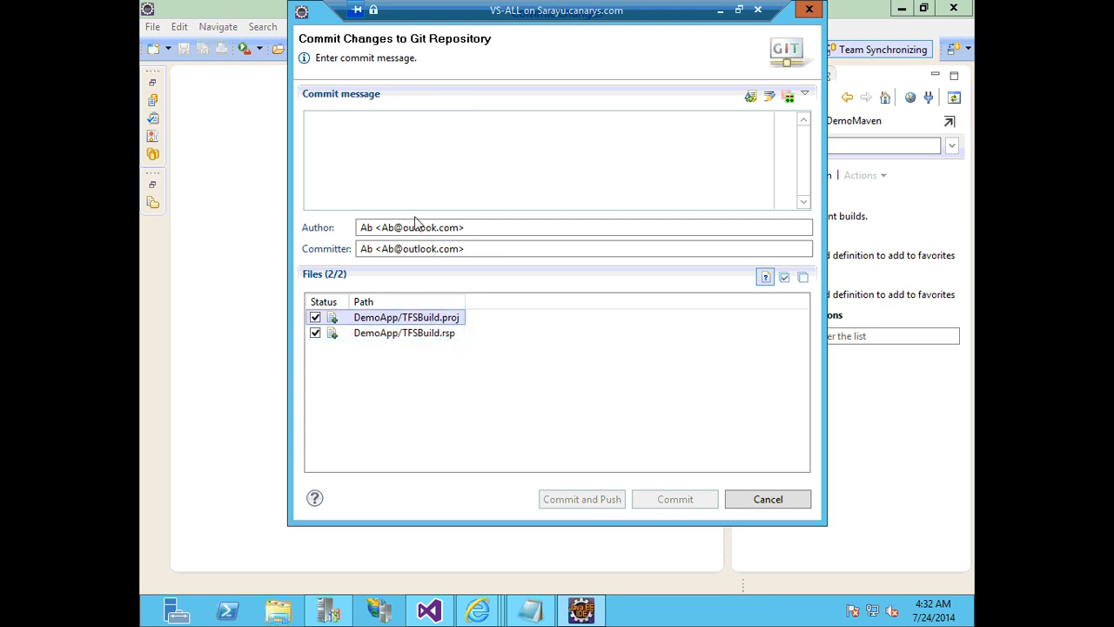
click(361, 152)
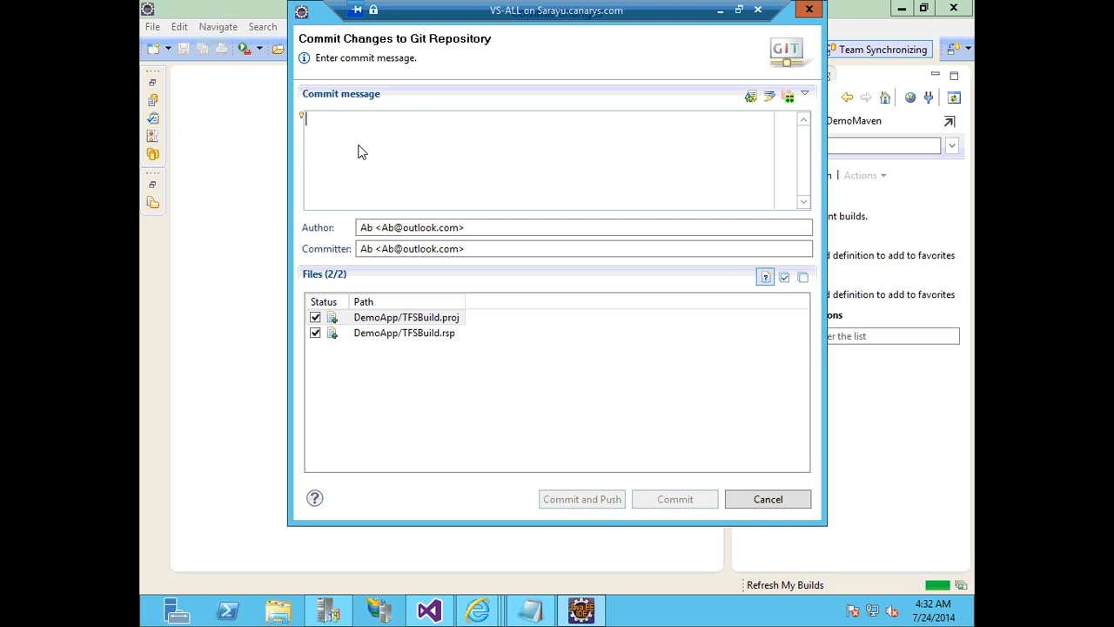
text(Proj file)
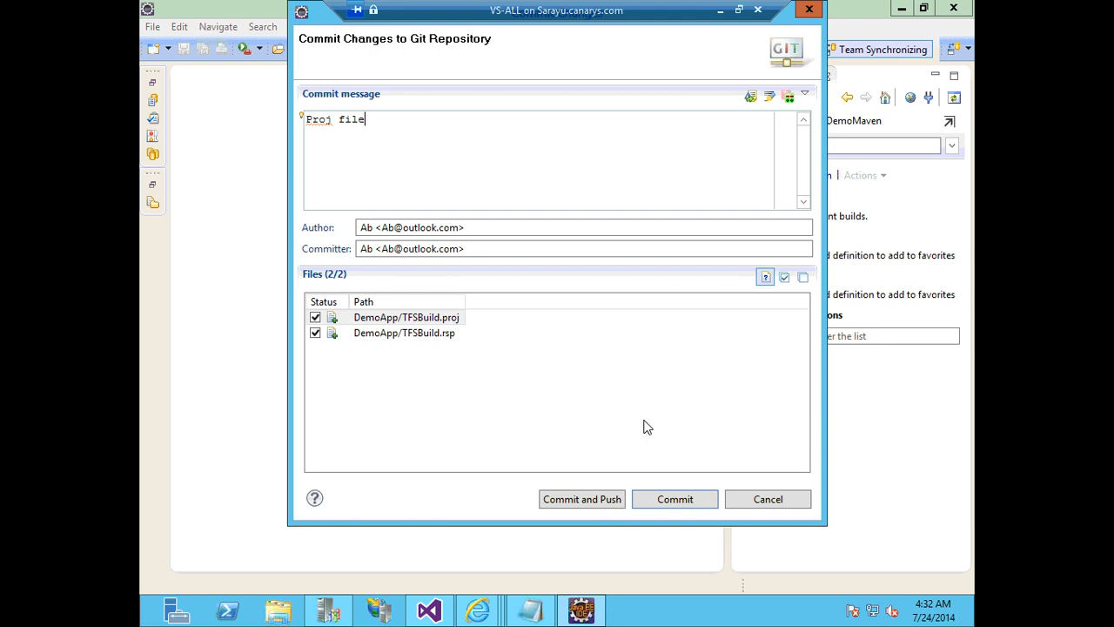
click(582, 501)
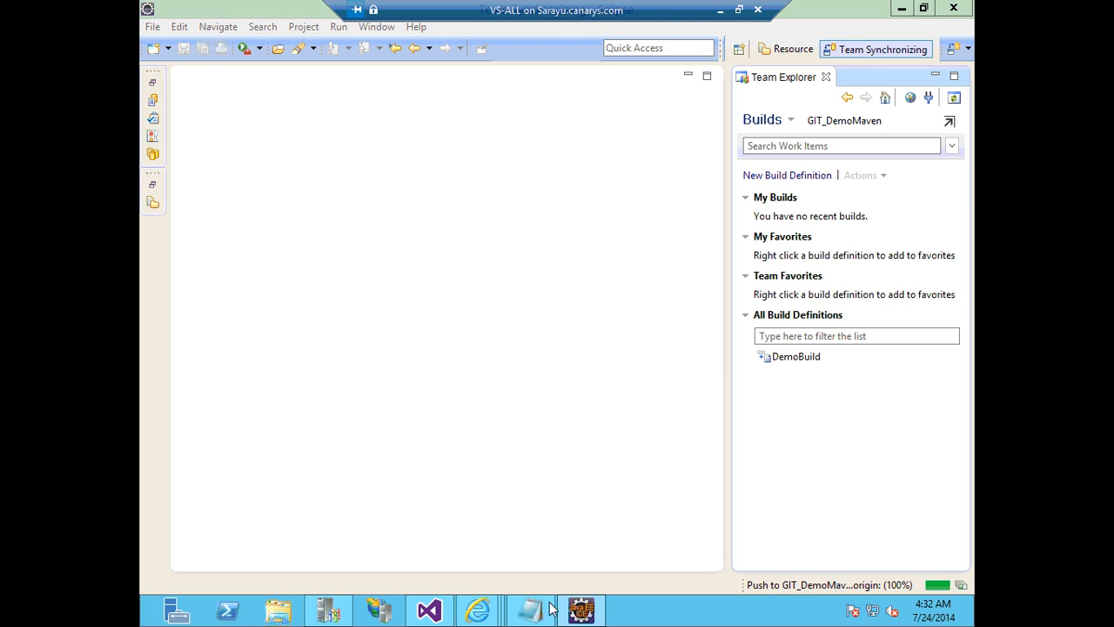
Look at the GIT_DemoMaven code page in Internet Explorer, return to Eclipse and dismiss the push results.
click(483, 615)
click(168, 525)
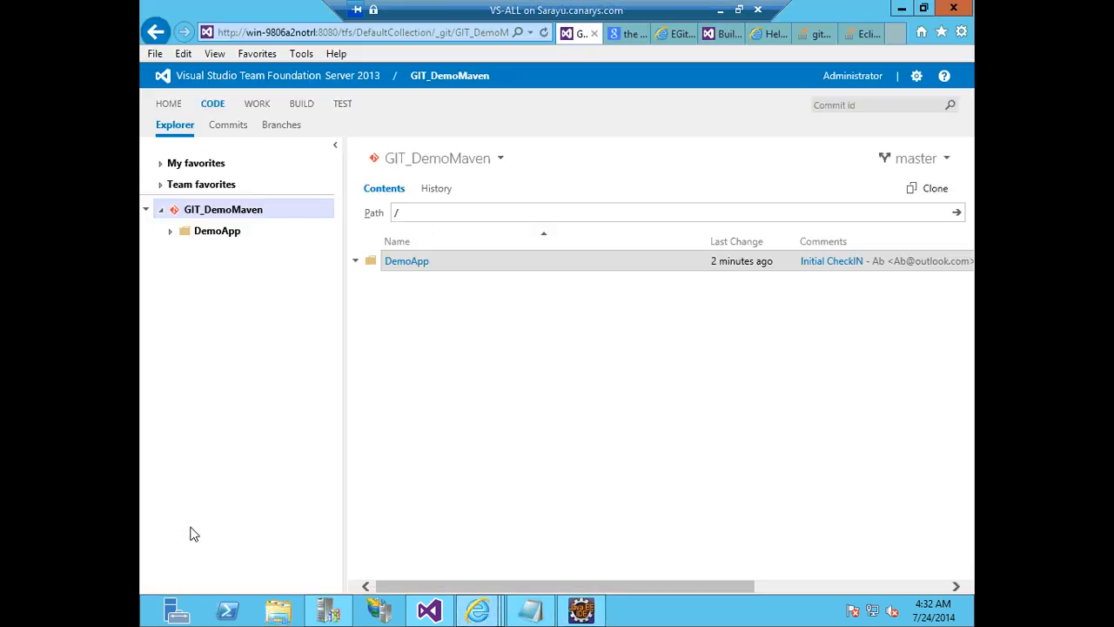
click(581, 612)
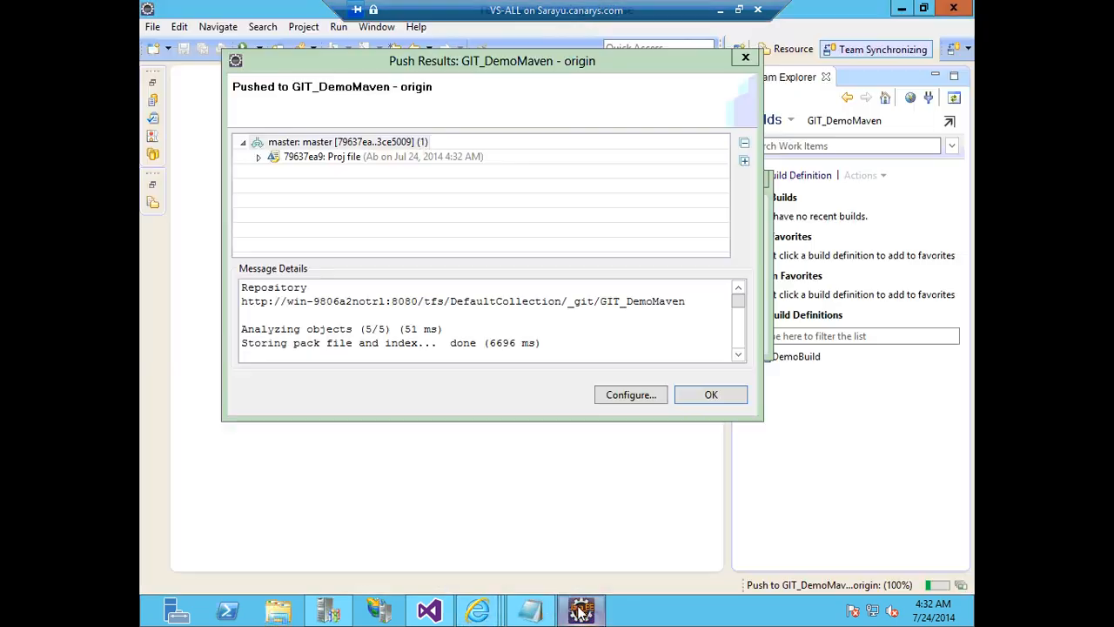
click(711, 396)
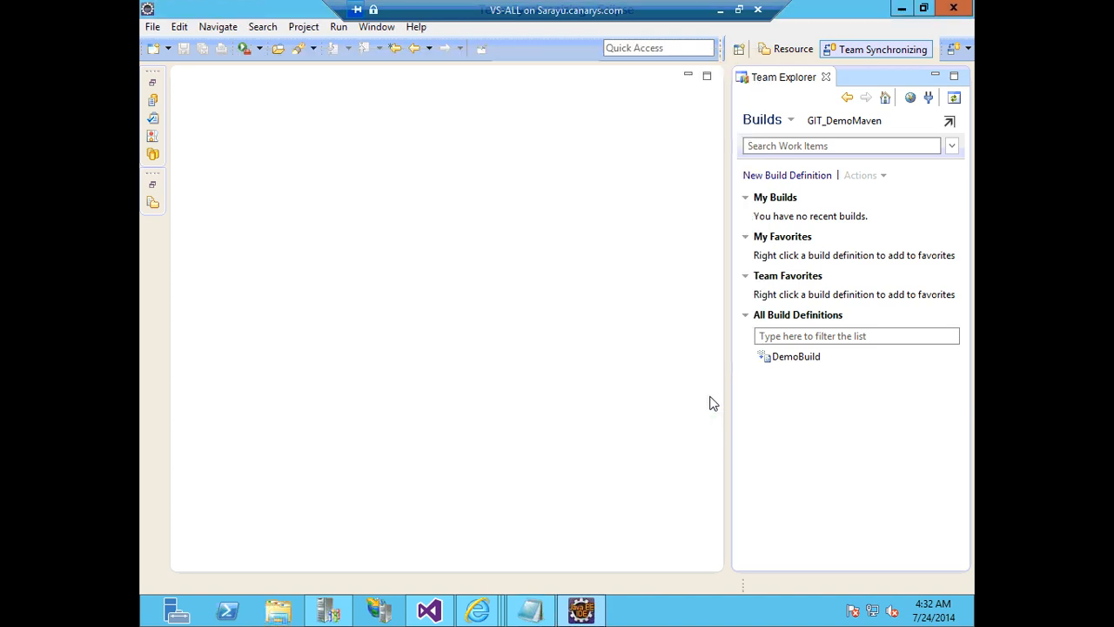
Switch to Internet Explorer, refresh the GIT_DemoMaven code page and check the DemoApp folder for the pushed build files.
key(alt+Tab)
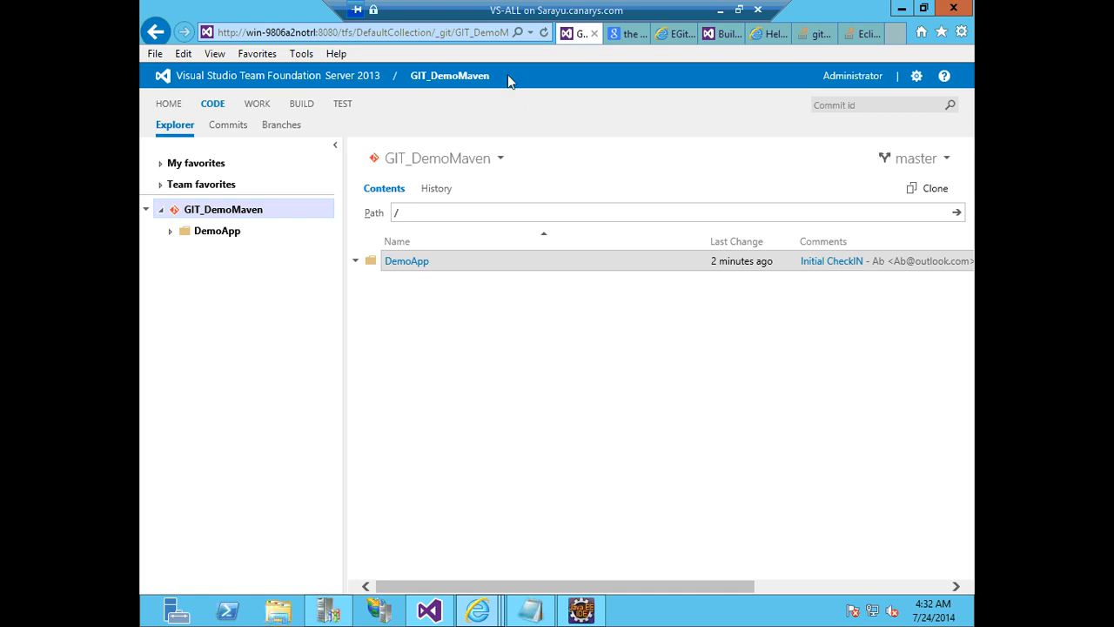
click(543, 32)
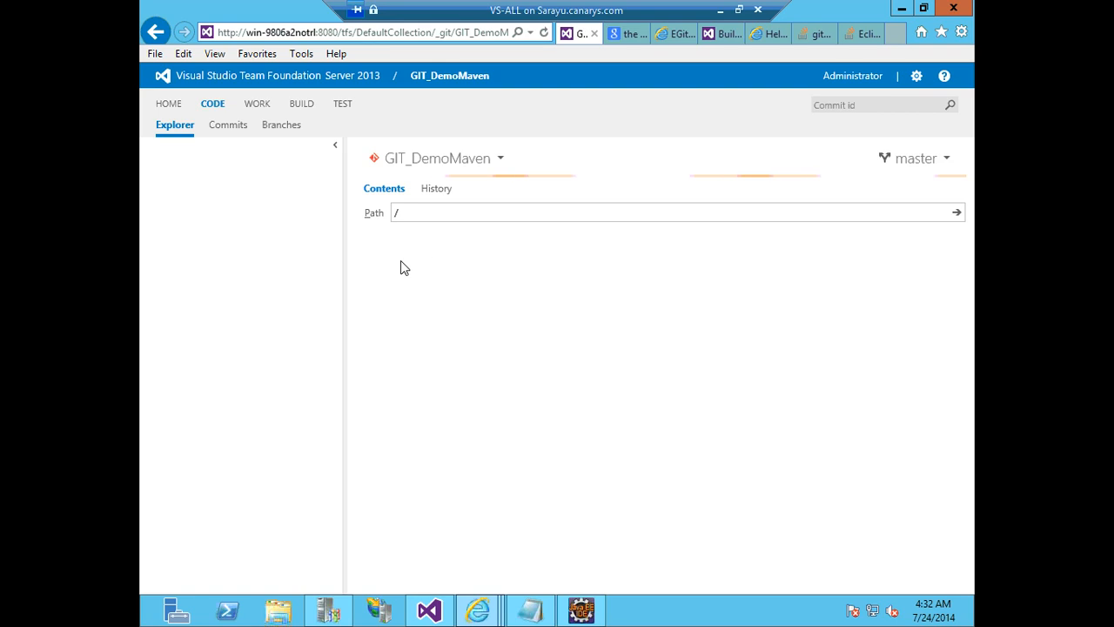
click(405, 261)
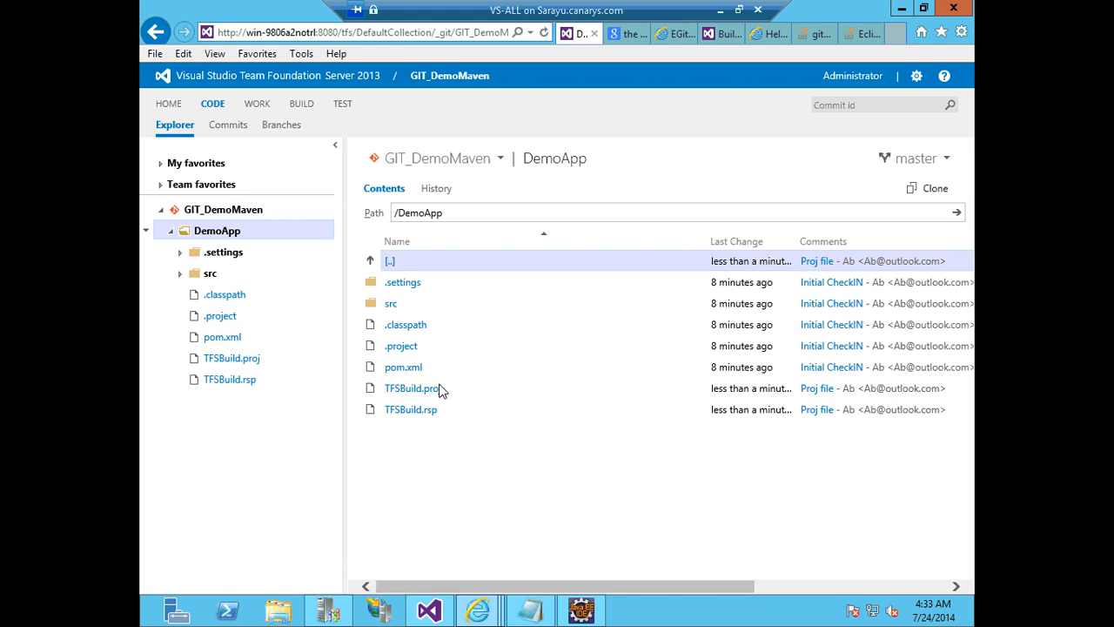
click(902, 9)
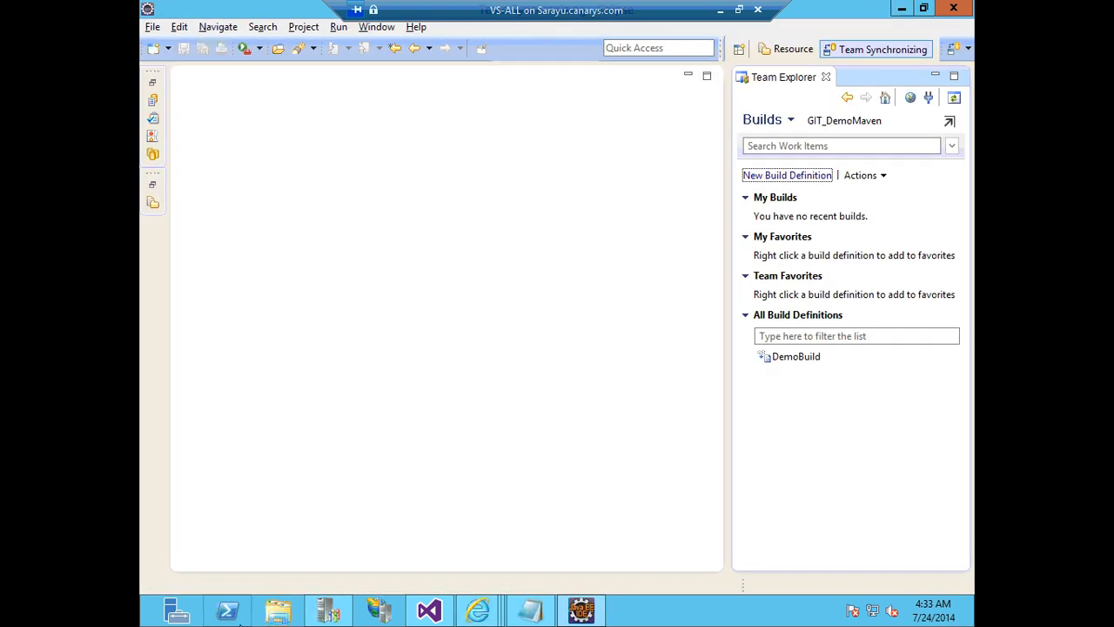
Switch to File Explorer and open the computer's environment variables through its advanced system settings.
click(275, 613)
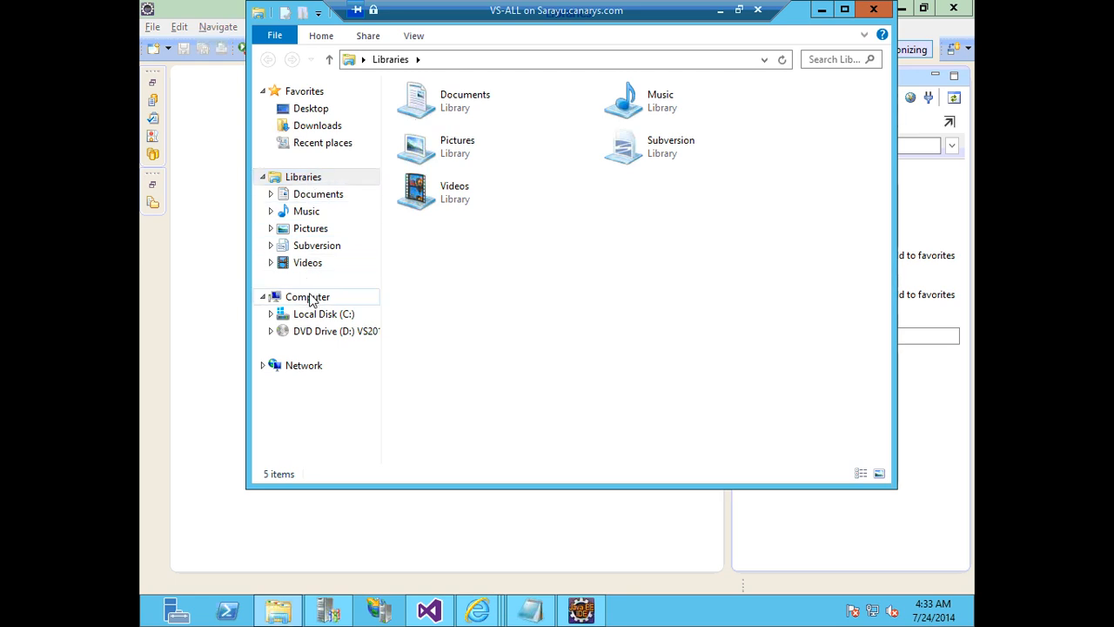
right_click(310, 298)
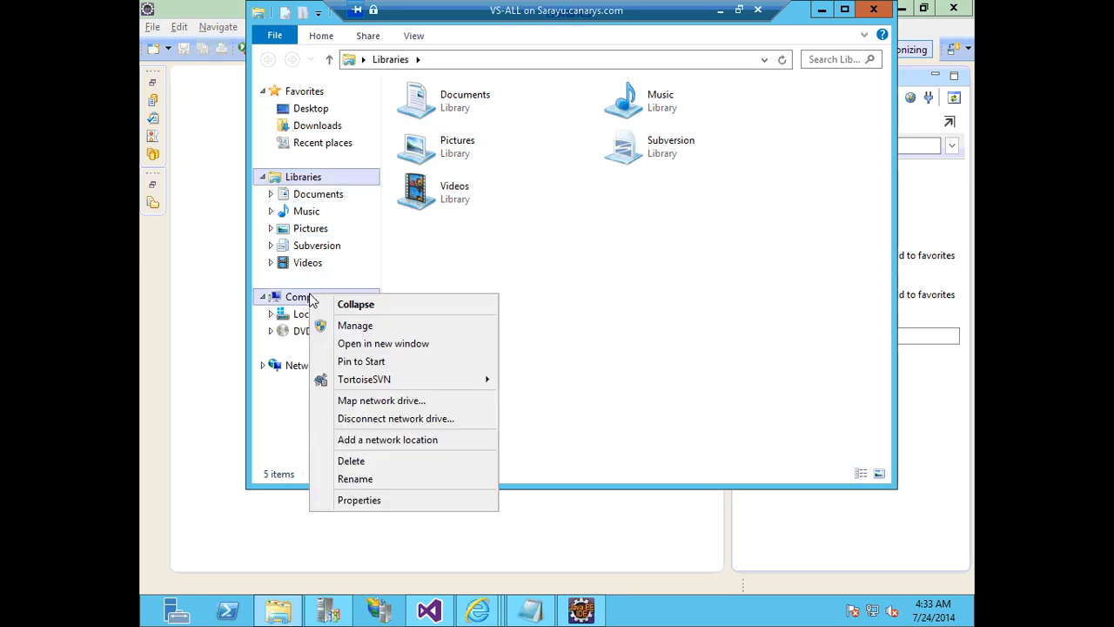
click(373, 504)
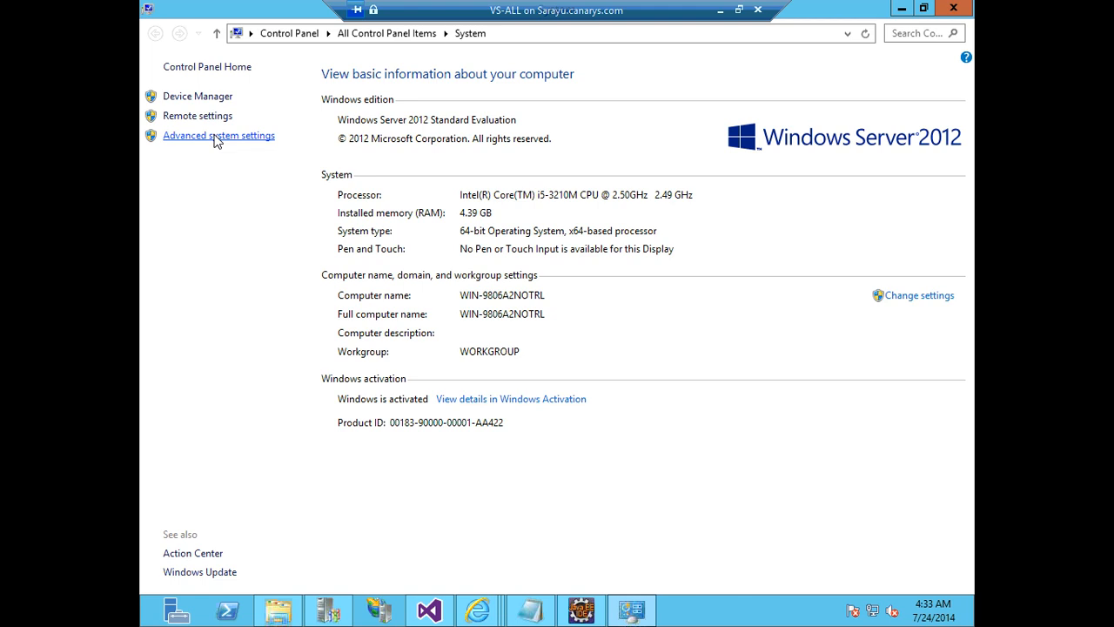
click(217, 136)
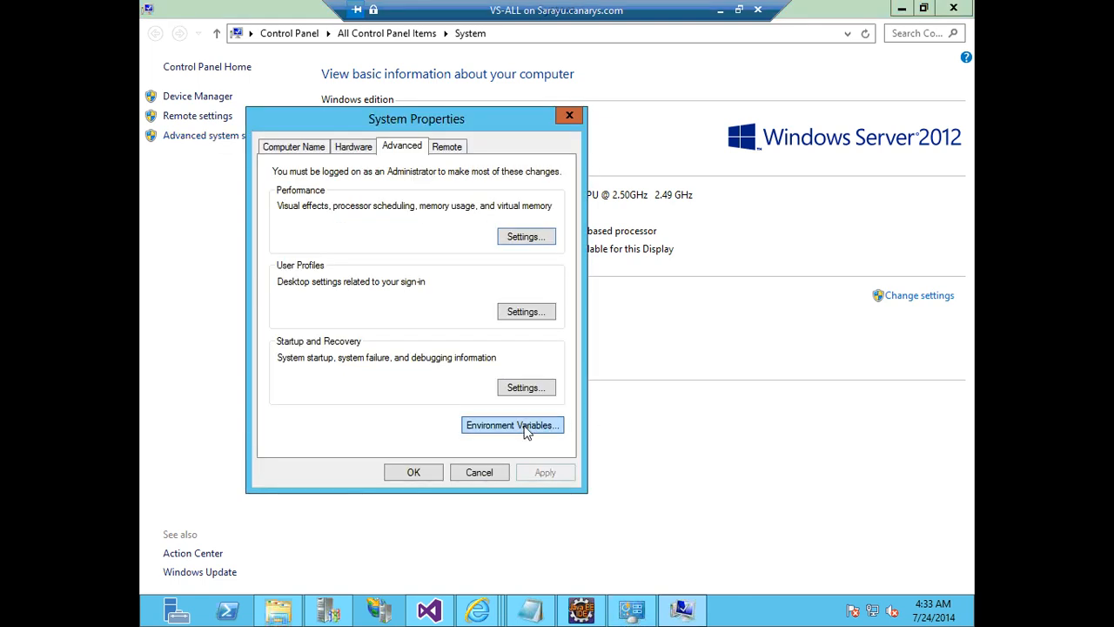
click(514, 426)
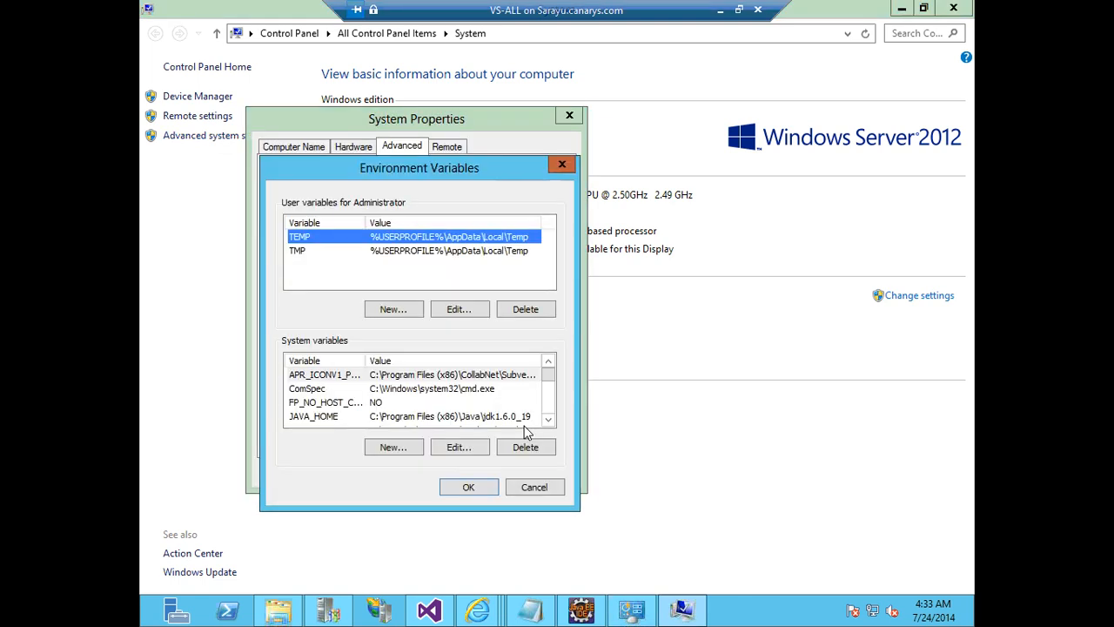
Check the JAVA_HOME and M2_HOME entries among the system variables.
click(354, 417)
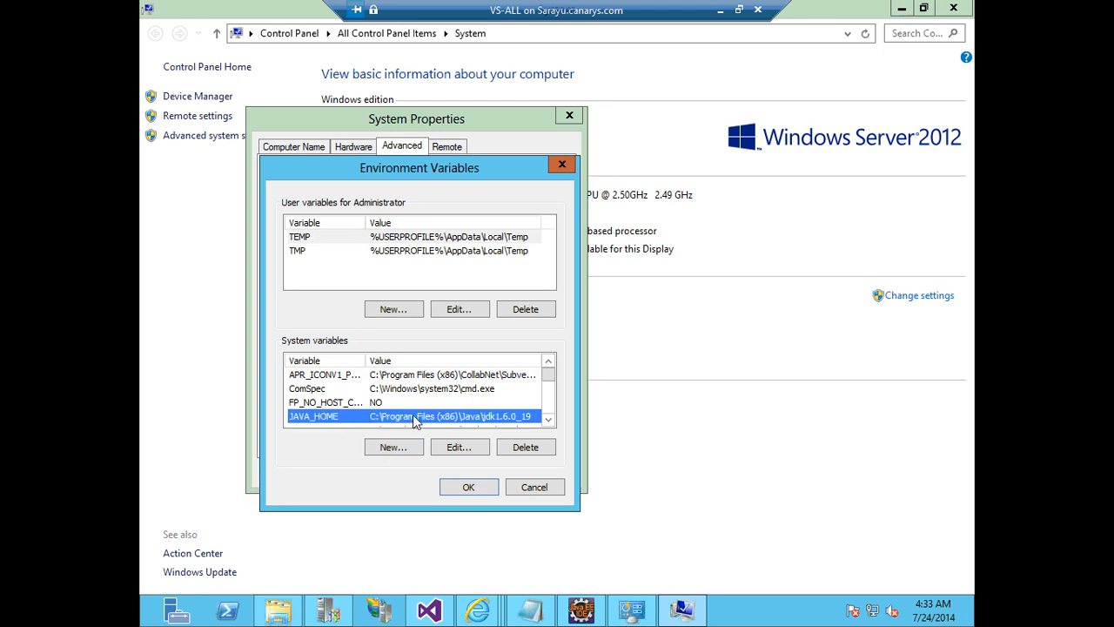
click(549, 421)
click(548, 420)
click(548, 421)
click(548, 421)
click(439, 376)
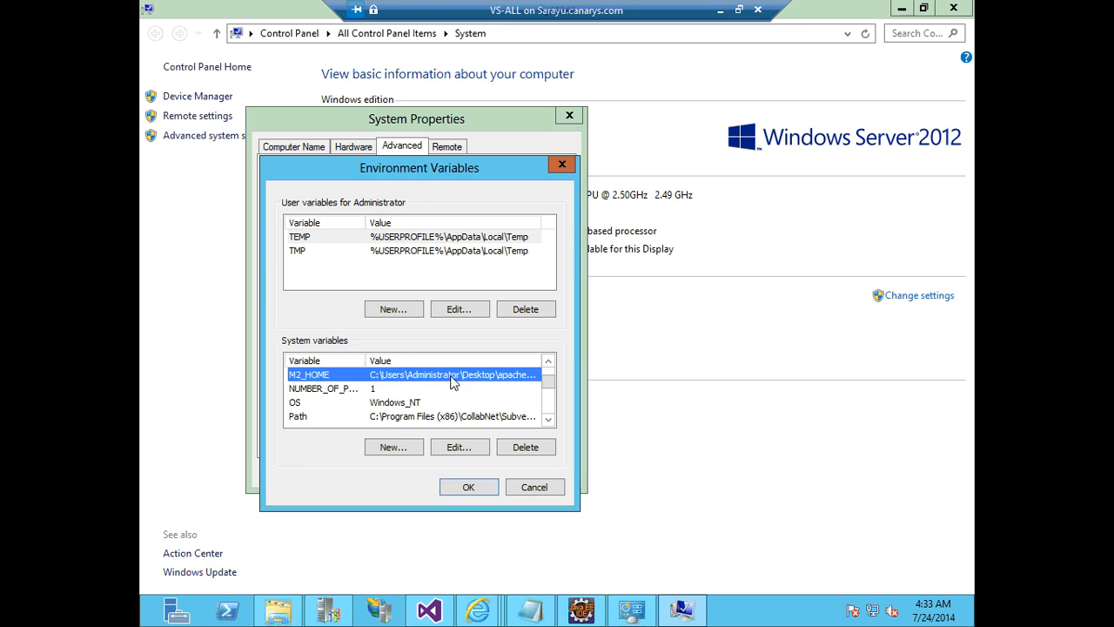
Inspect the value of the Path system variable without changing it, and put away the system settings windows to return to Eclipse.
click(548, 420)
click(548, 421)
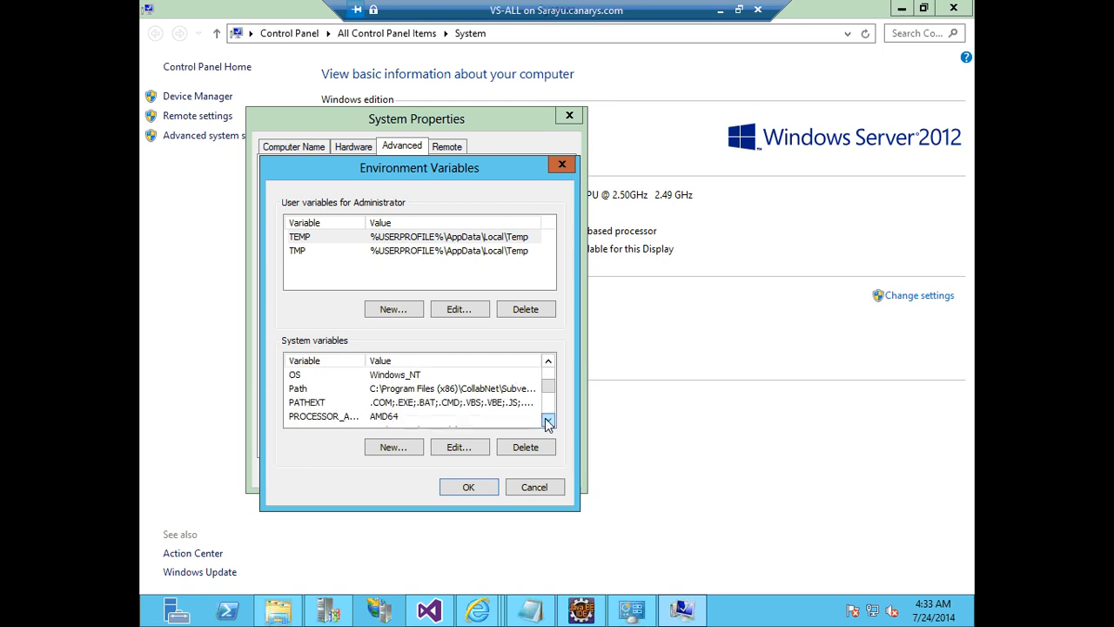
click(439, 389)
click(460, 448)
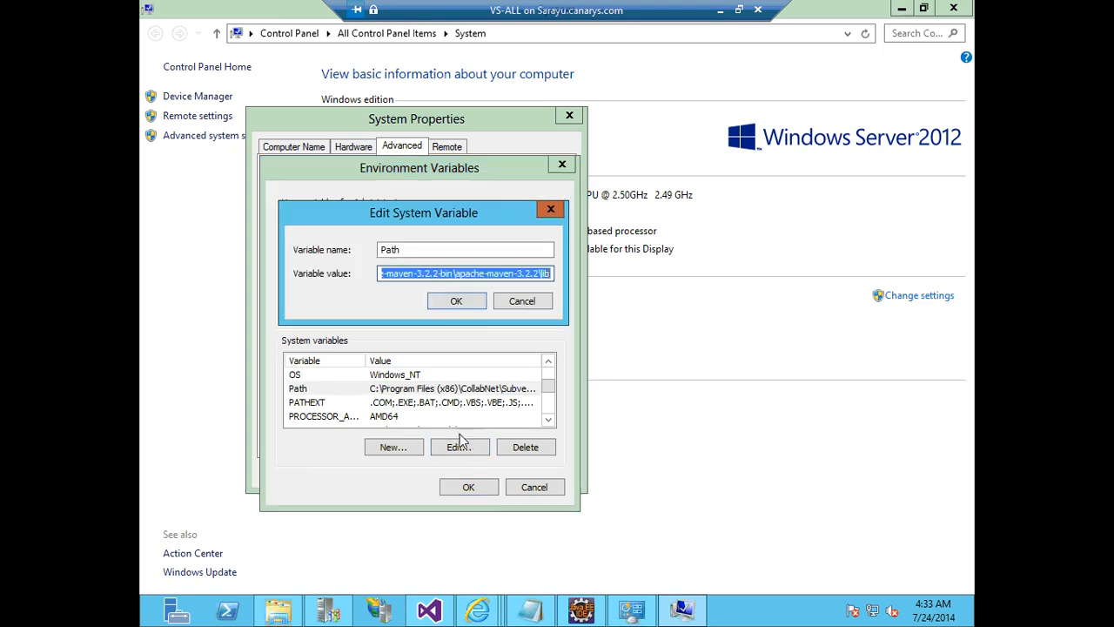
click(524, 301)
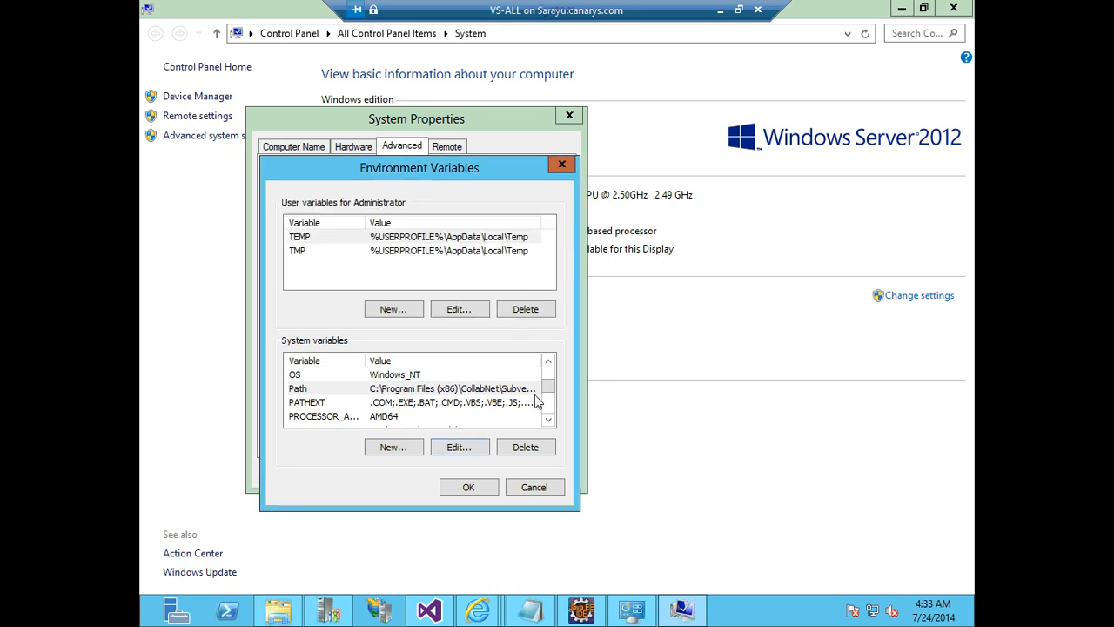
drag(549, 393, 549, 426)
click(537, 492)
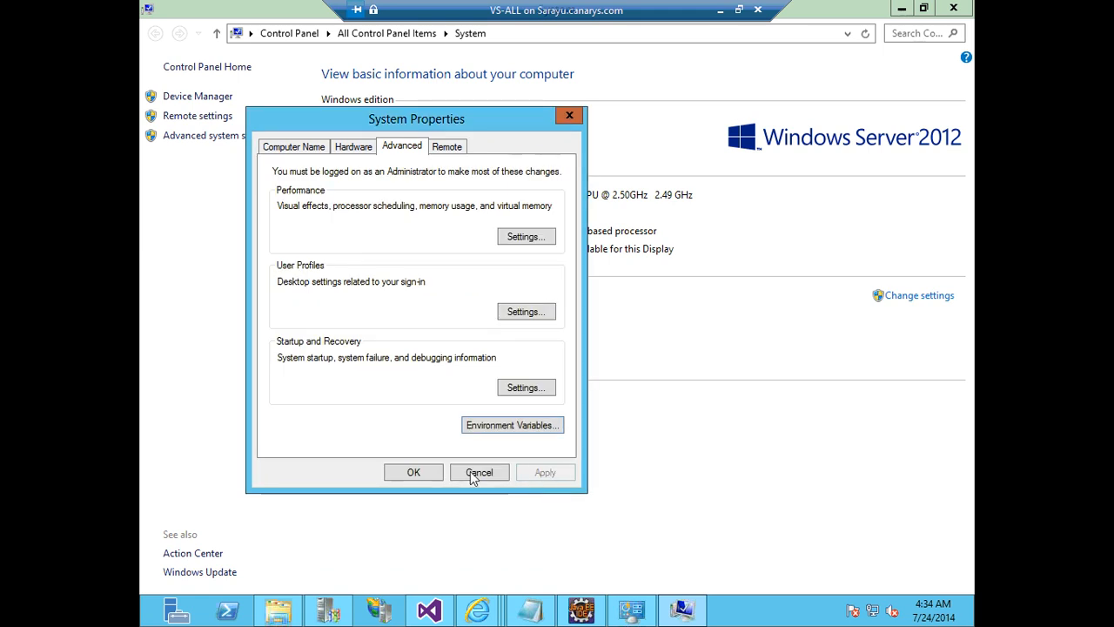
click(411, 471)
click(903, 12)
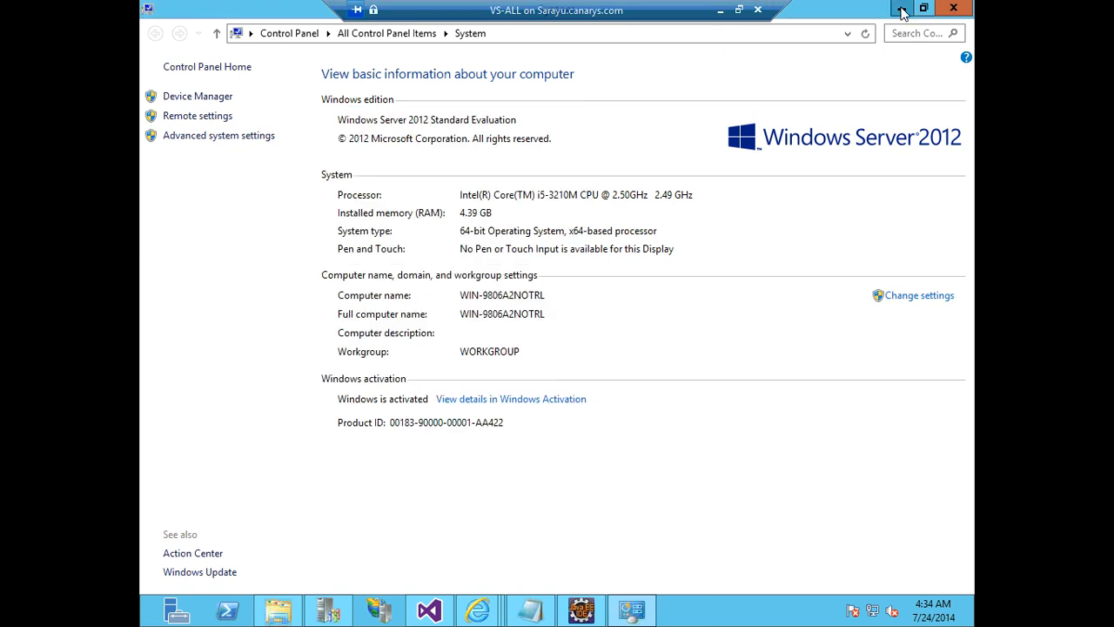
click(875, 10)
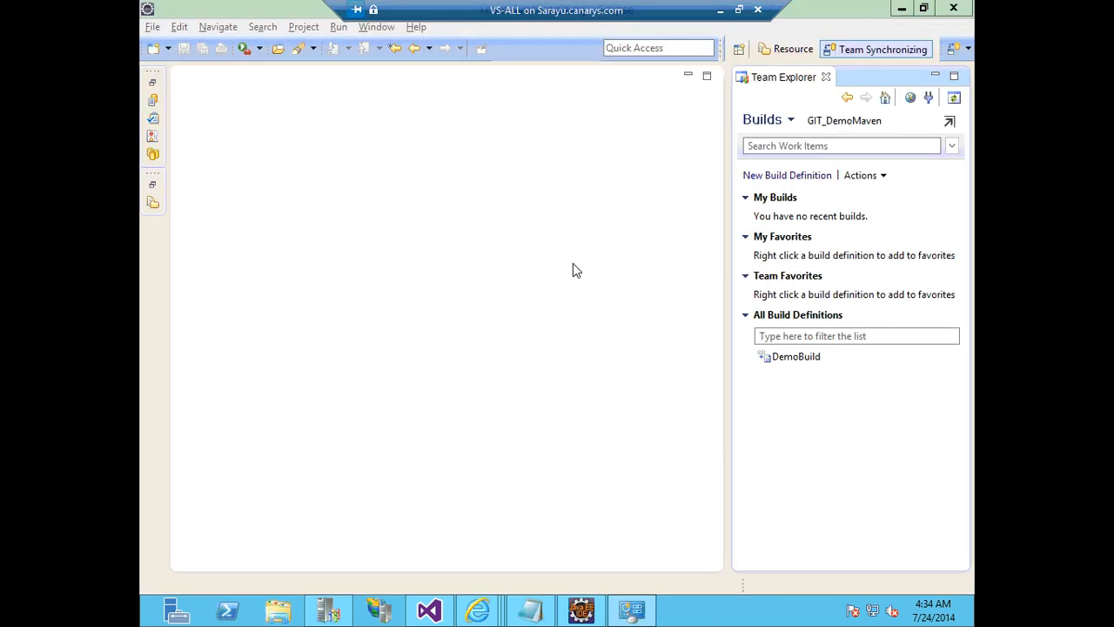
Queue a new build of the DemoBuild definition on the Default Controller with Normal priority.
click(785, 365)
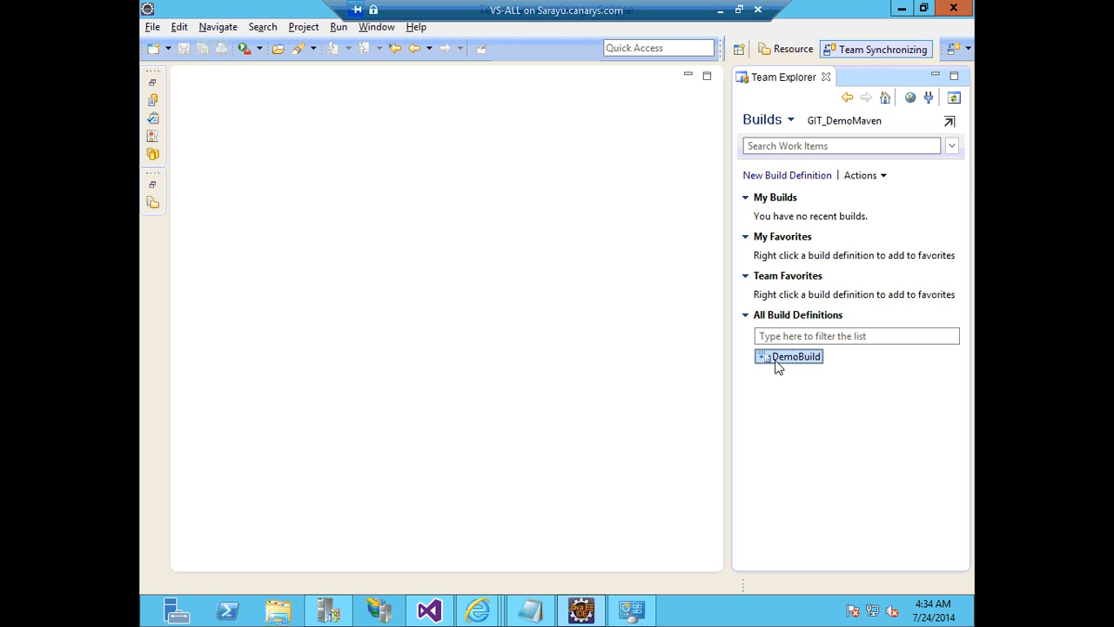
right_click(778, 366)
click(775, 388)
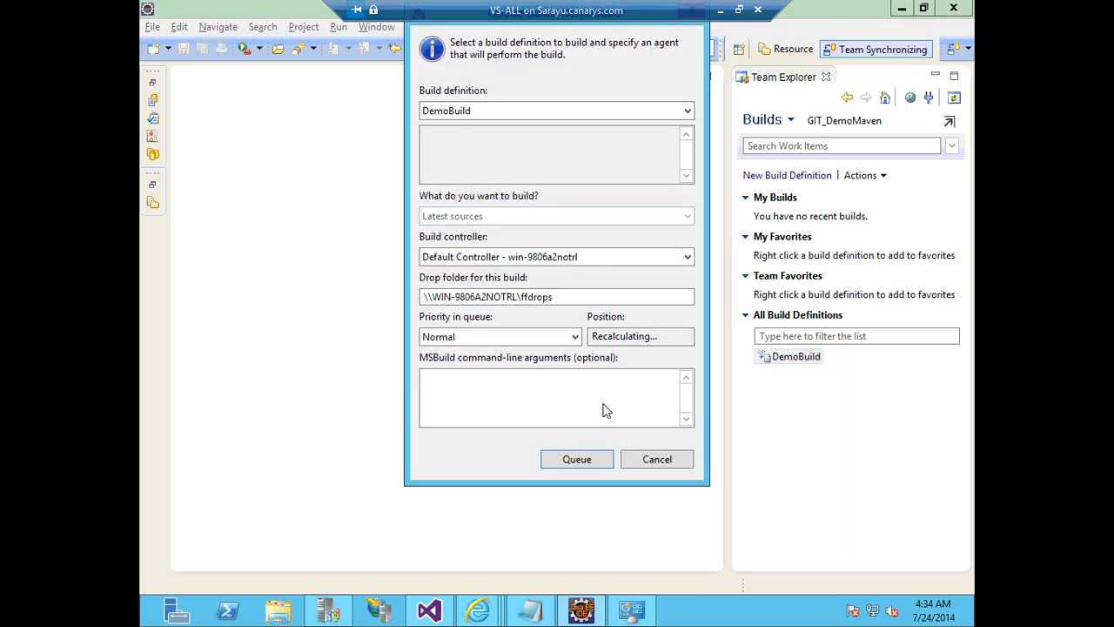
click(592, 461)
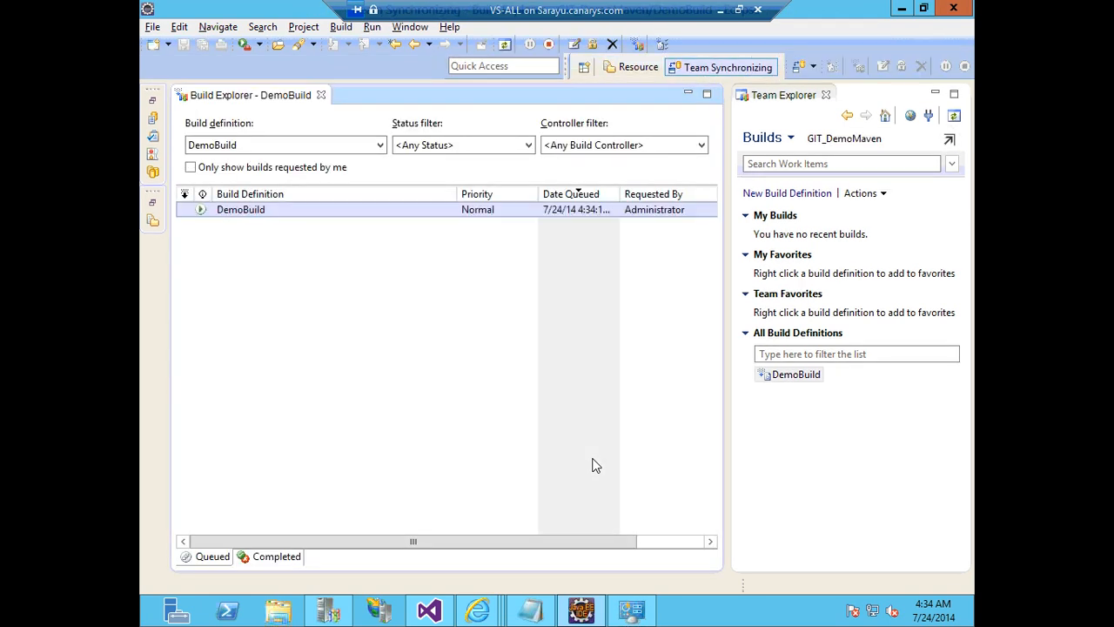
Open the details of the queued DemoBuild build and check its outcome in the summary.
double_click(324, 210)
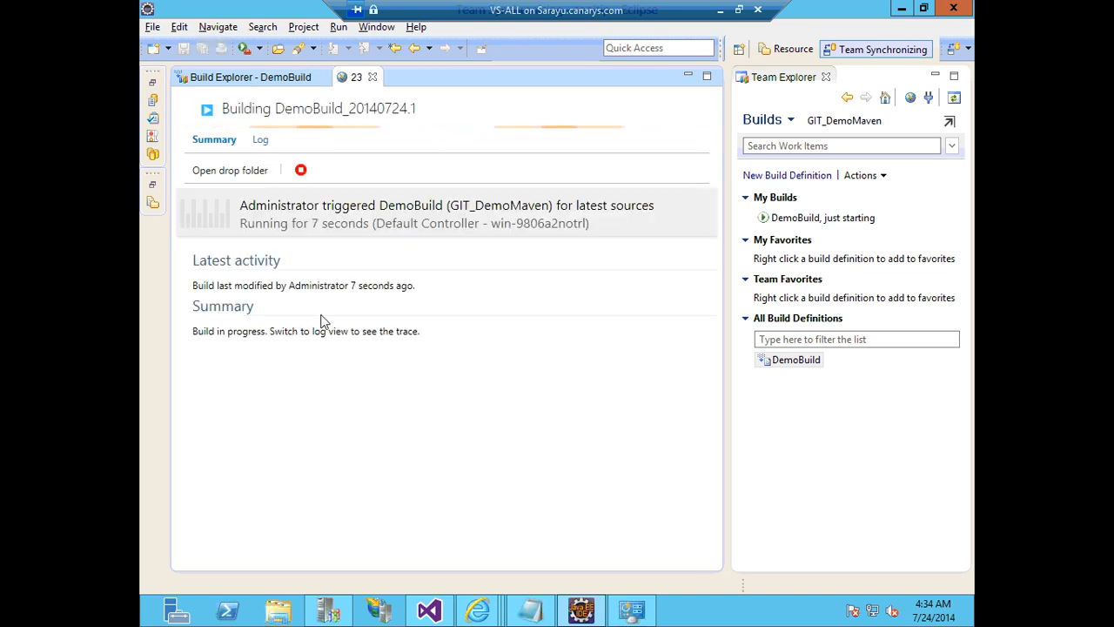
click(321, 330)
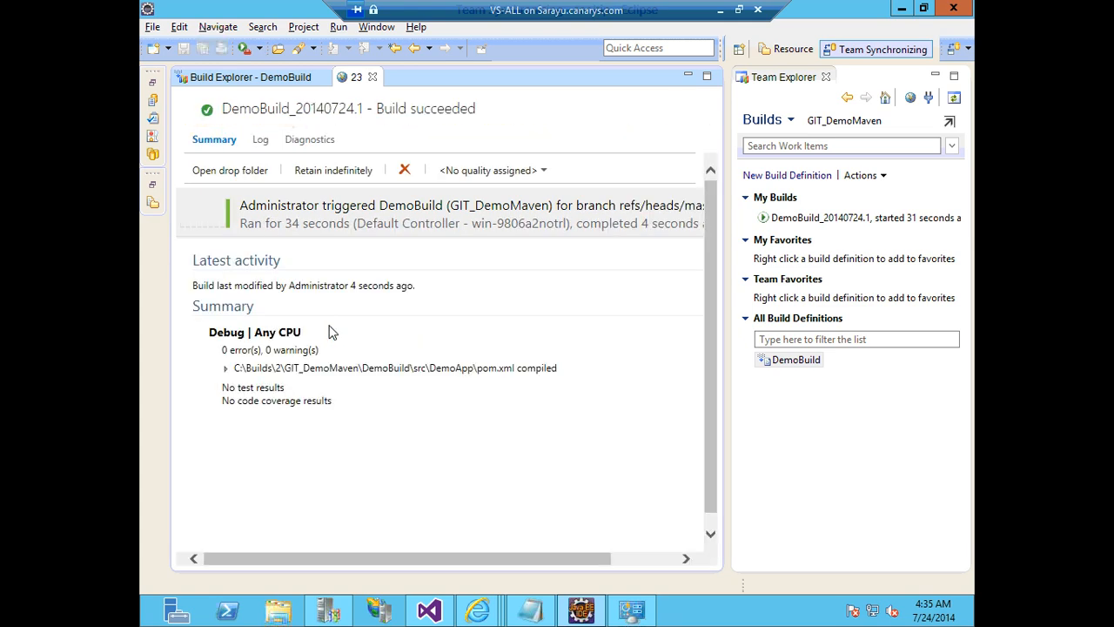
drag(224, 110, 331, 108)
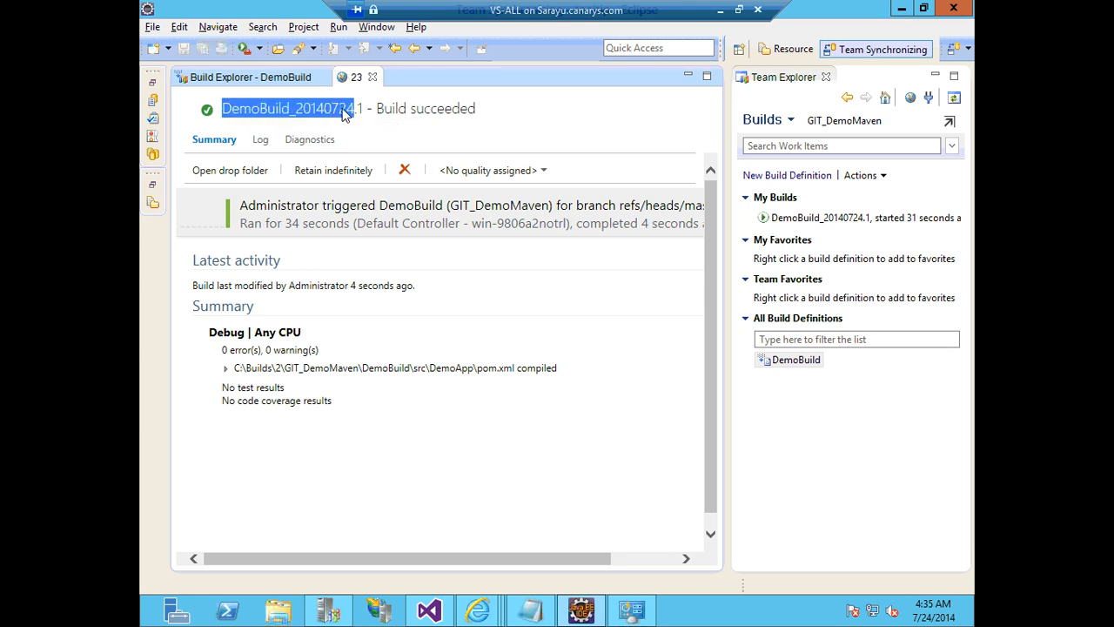
Examine the build log, especially the Java and Maven paths under the Running Maven entry.
click(265, 147)
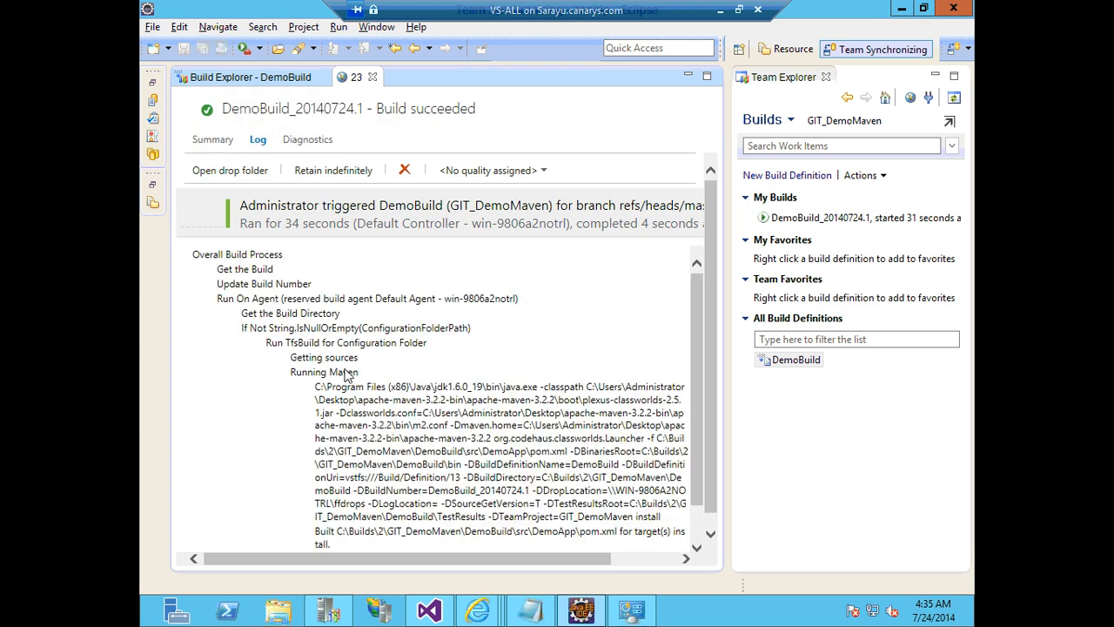
scroll(348, 383, down, 2)
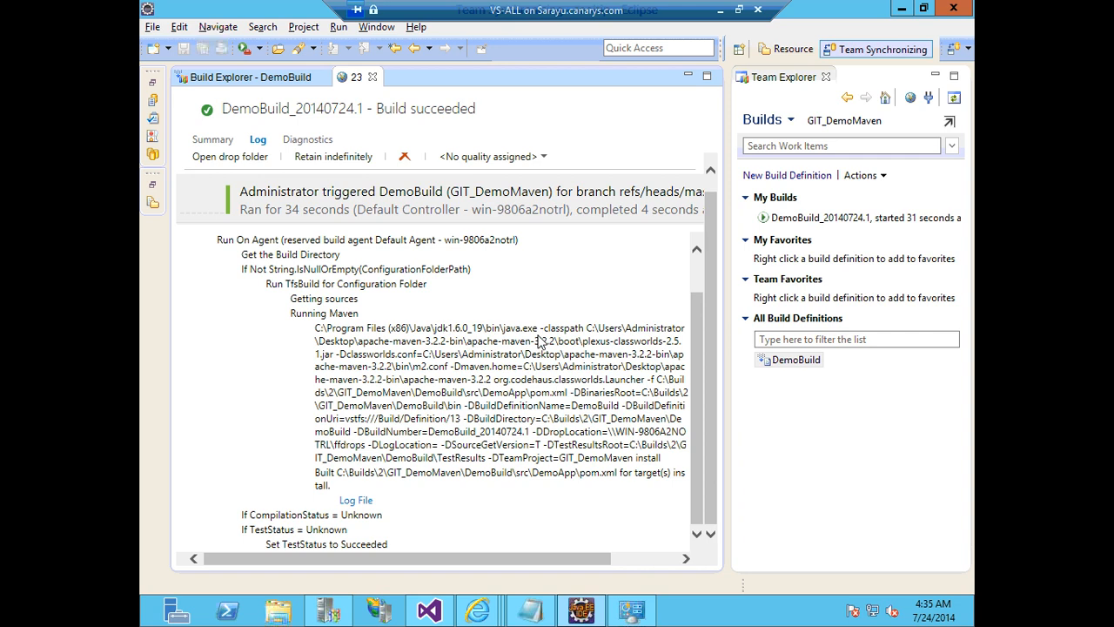
drag(537, 330, 314, 329)
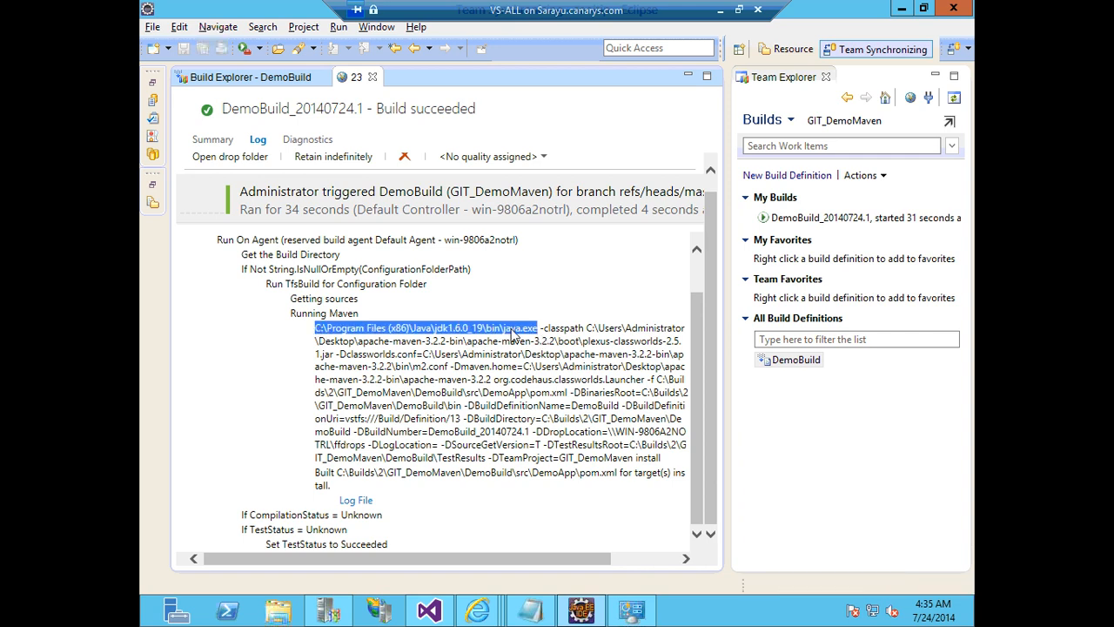
drag(361, 558, 483, 554)
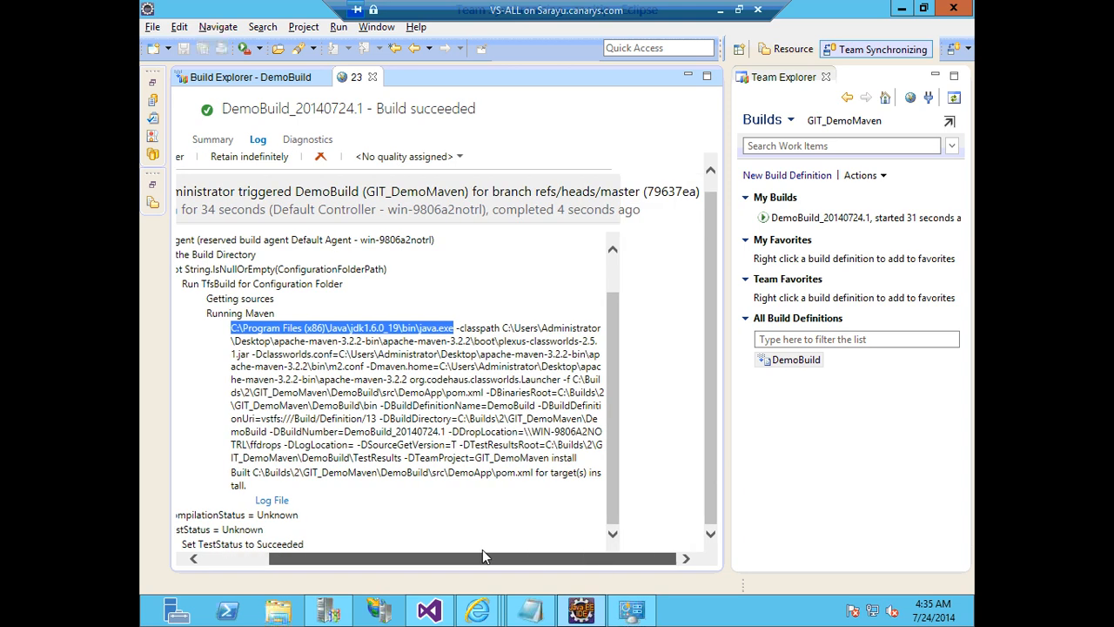
click(525, 419)
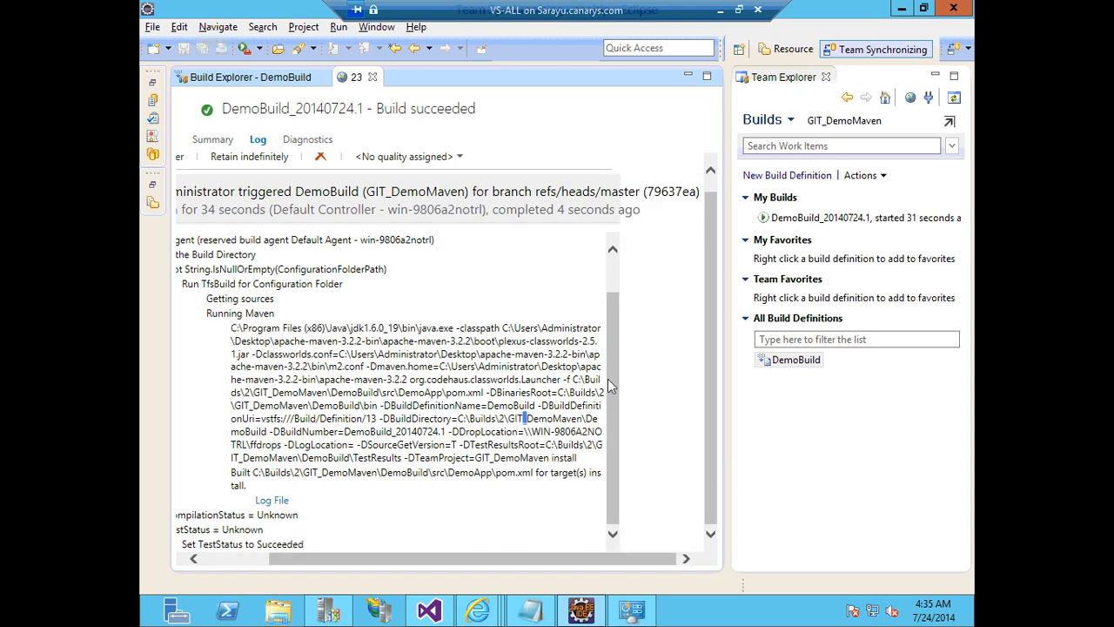
scroll(602, 312, up, 2)
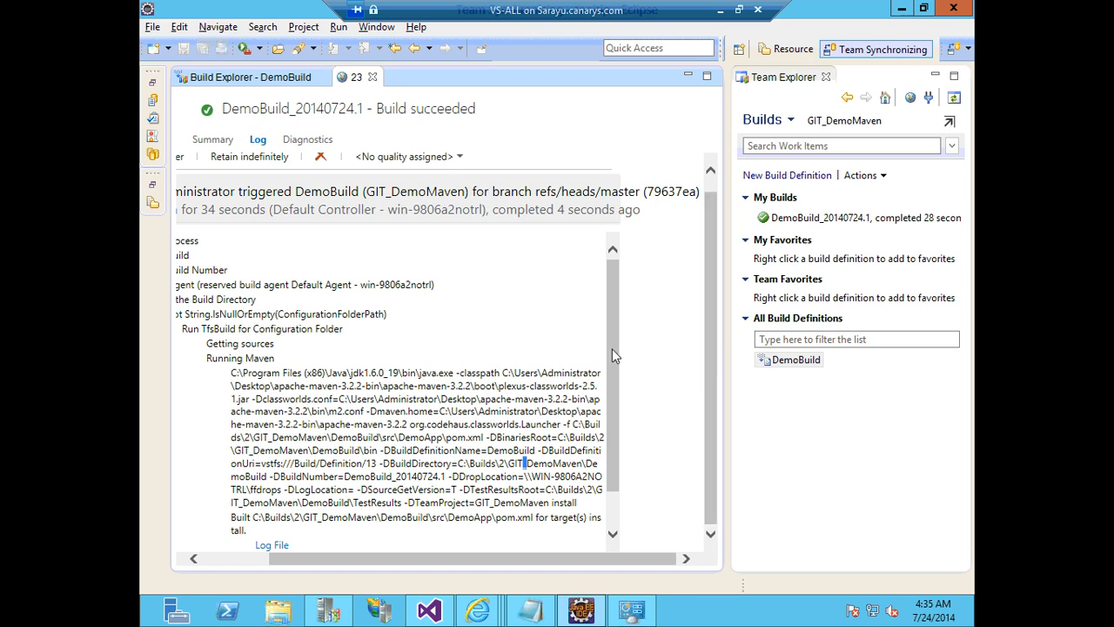
drag(613, 355, 606, 410)
drag(310, 558, 211, 566)
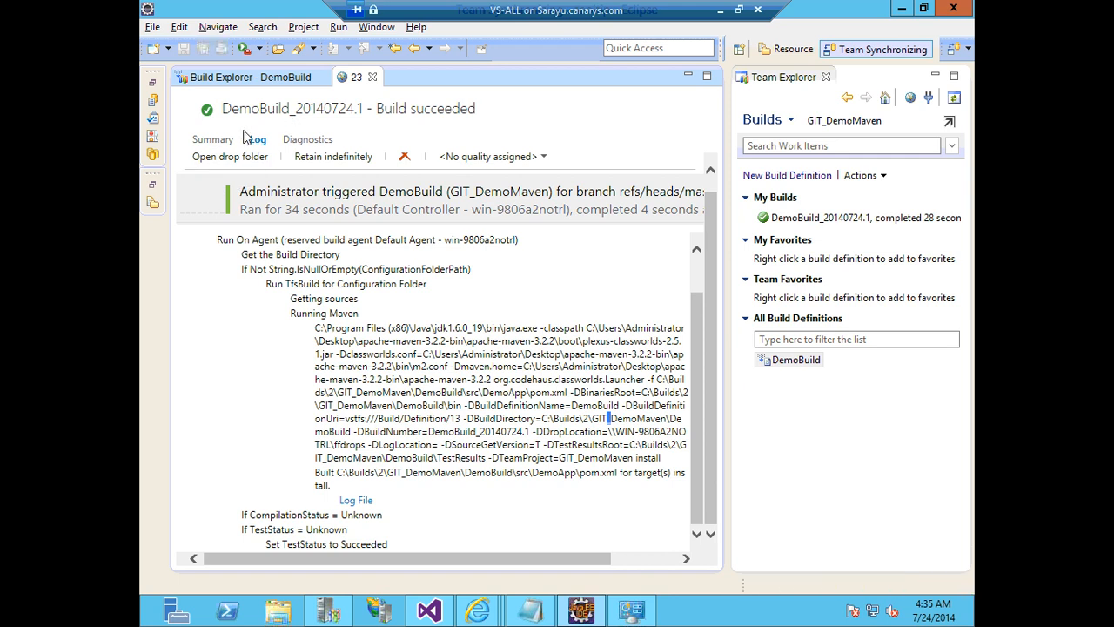
Browse the build's drop folder through MavenOutput, DemoApp and target to inspect the generated output, and return to the build summary.
click(230, 160)
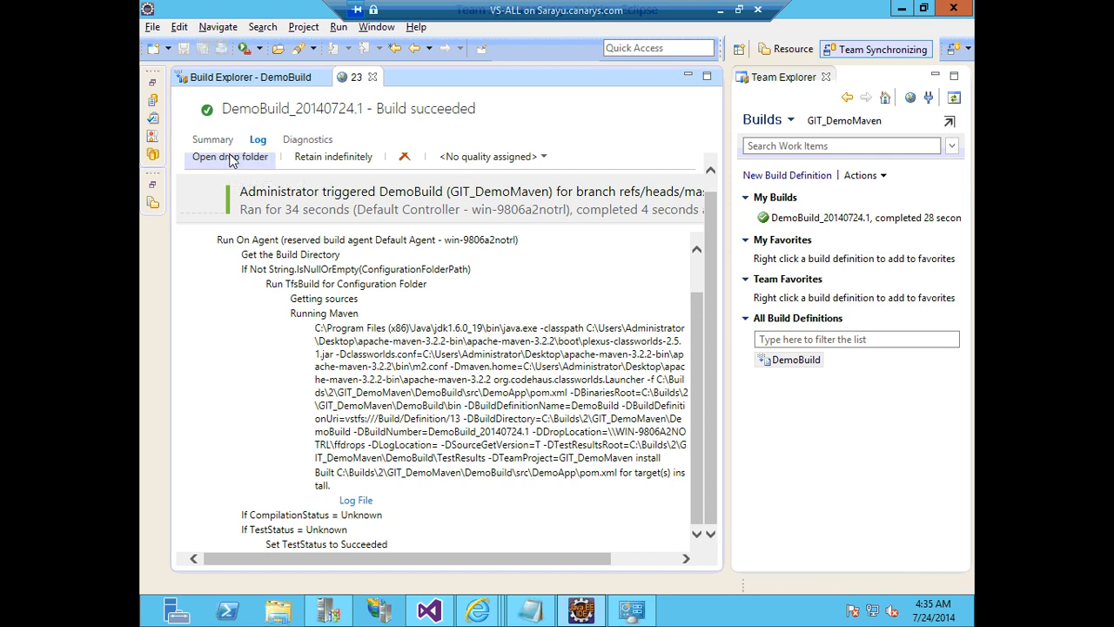
double_click(425, 127)
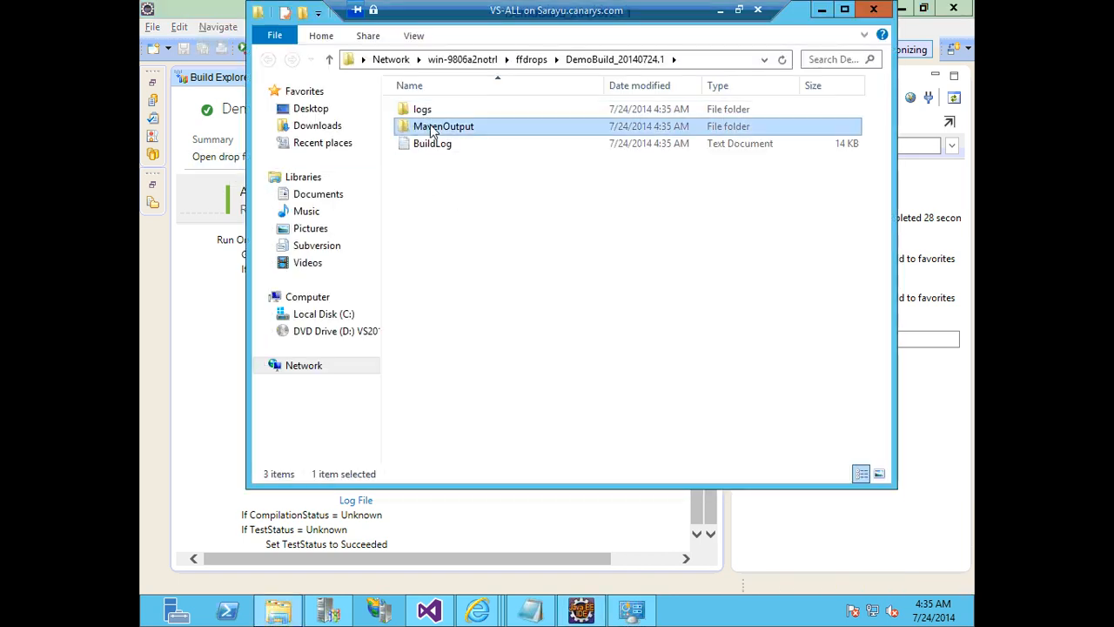
double_click(428, 114)
double_click(428, 114)
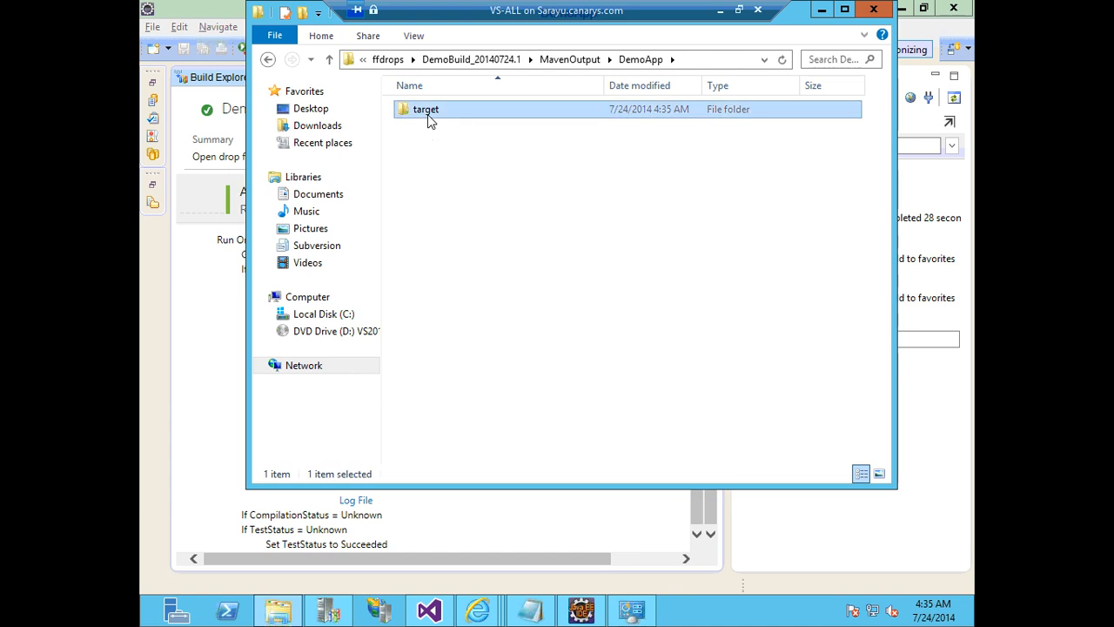
drag(484, 200, 433, 119)
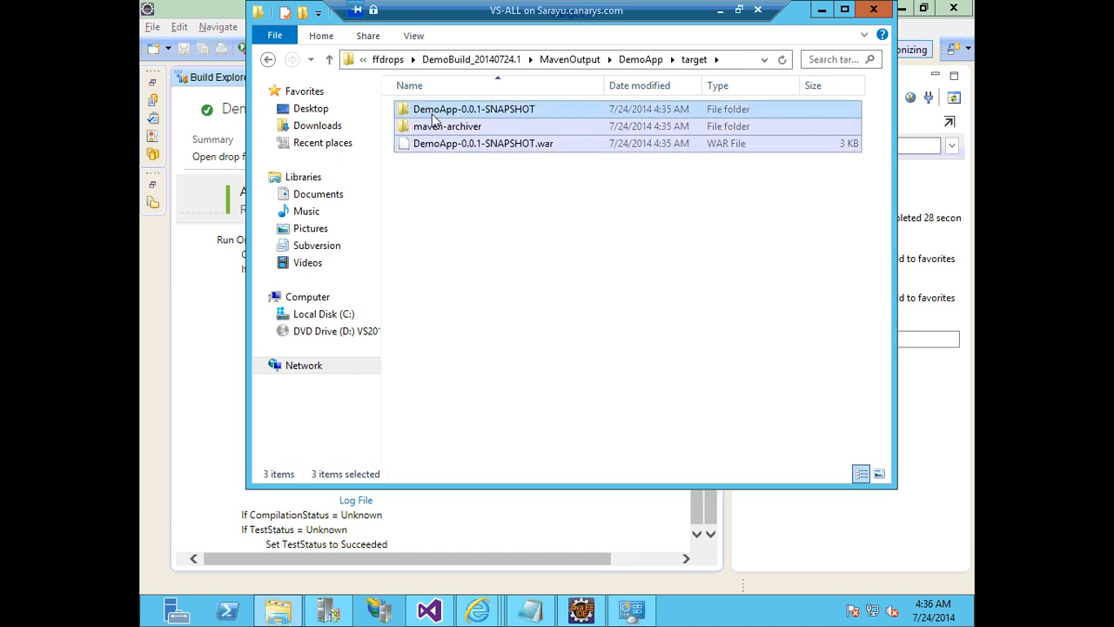
double_click(433, 115)
click(268, 59)
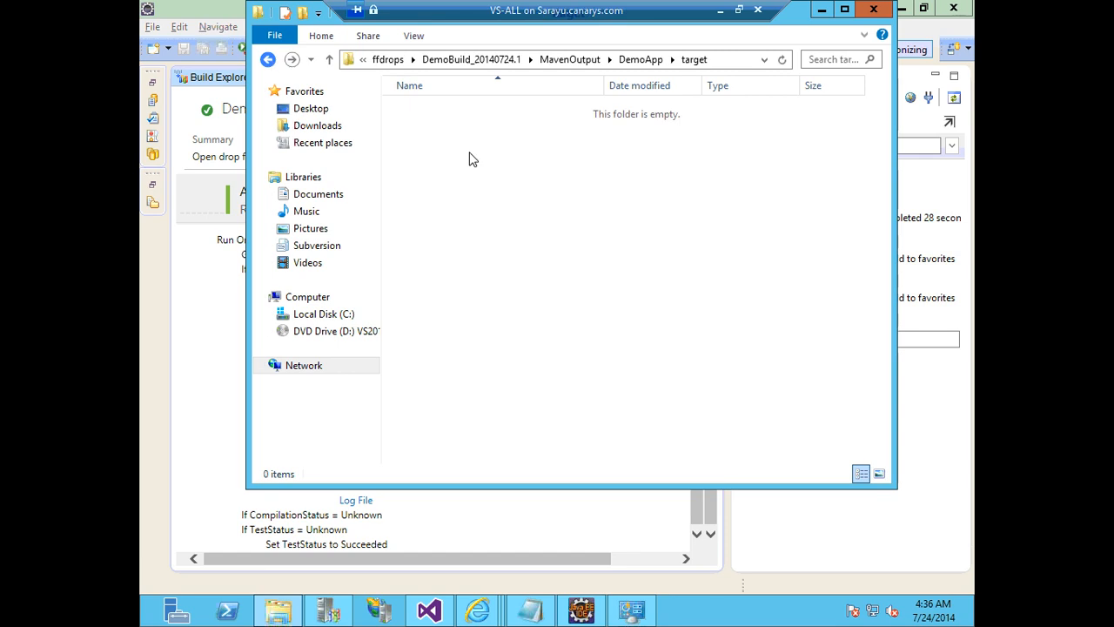
double_click(445, 126)
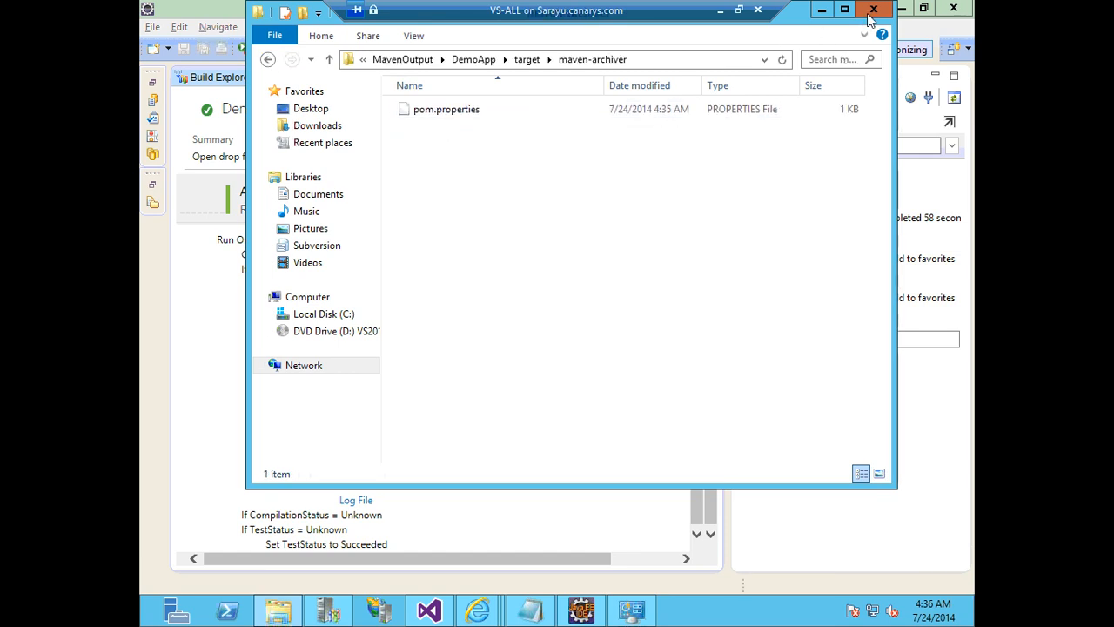
click(874, 10)
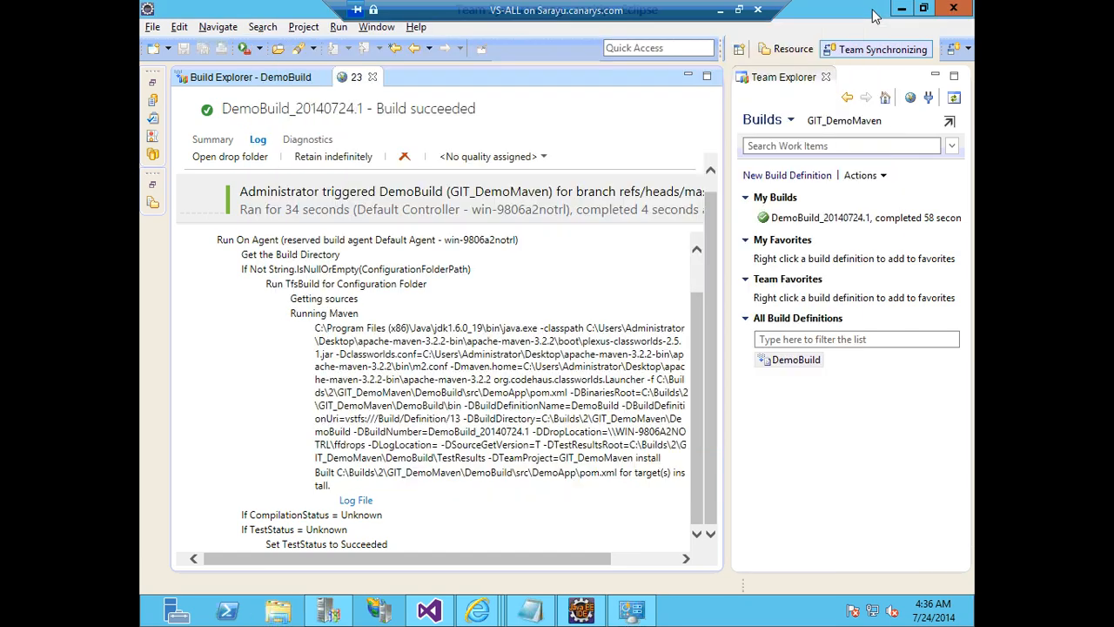
click(211, 140)
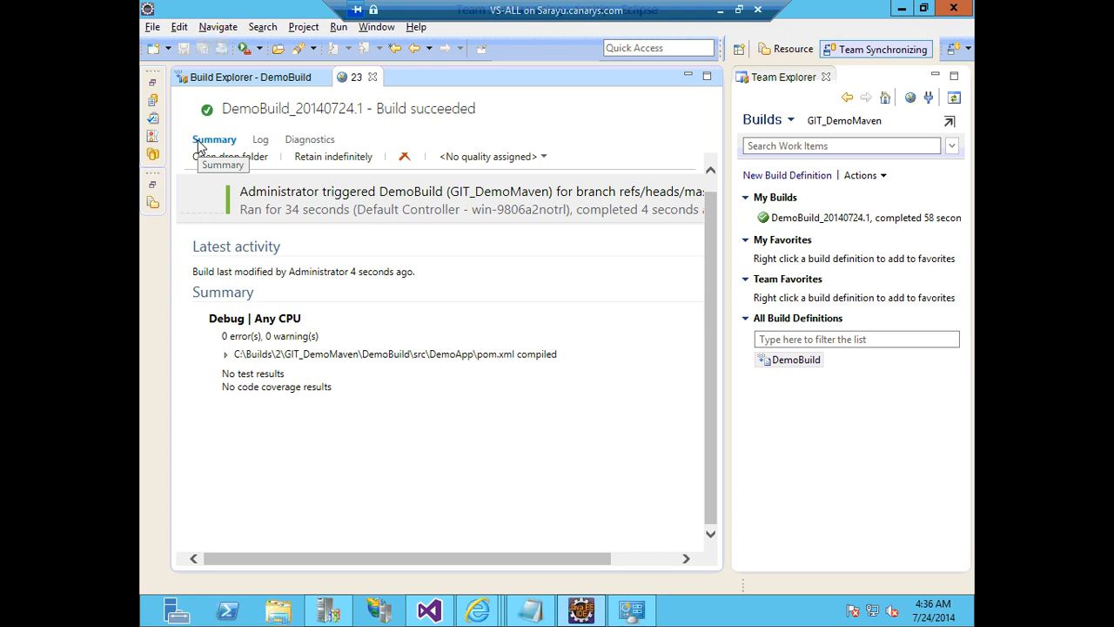